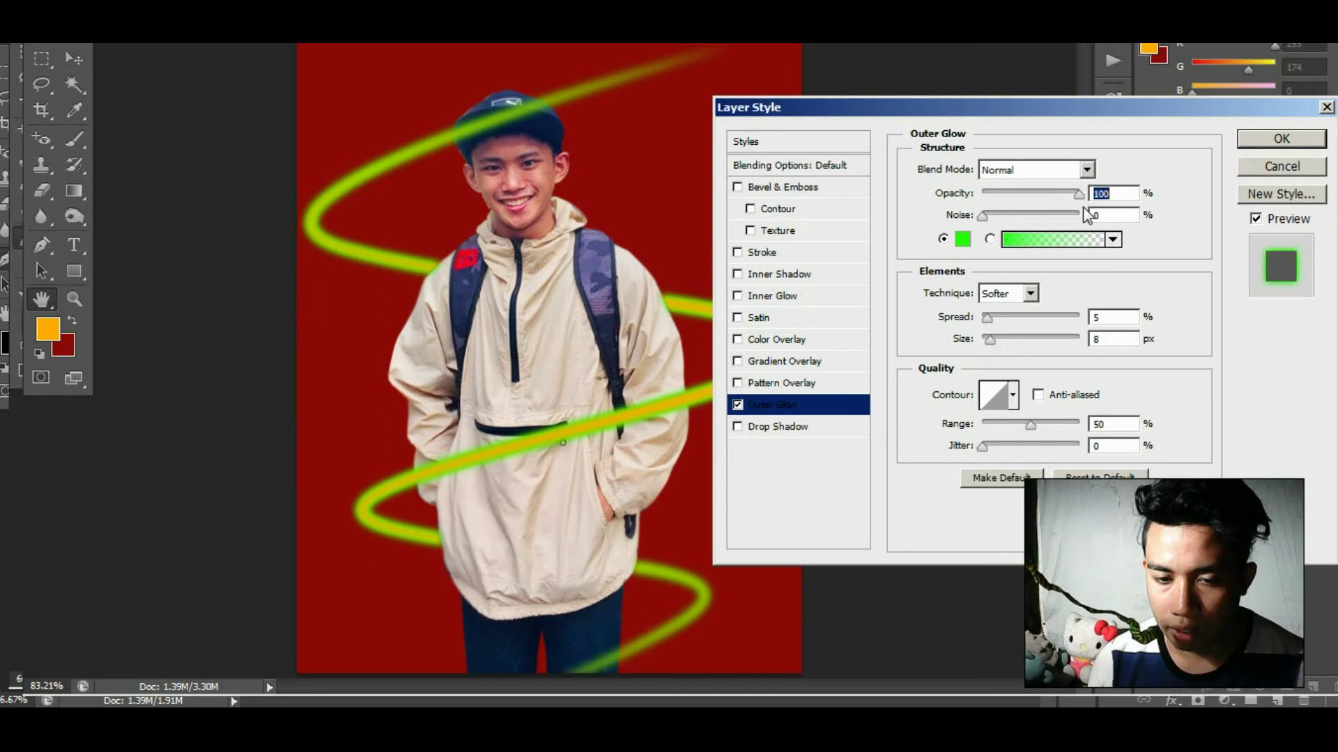
Shift the Outer Glow colour's hue from green to pure red (ff0000).
click(965, 245)
drag(689, 432, 689, 262)
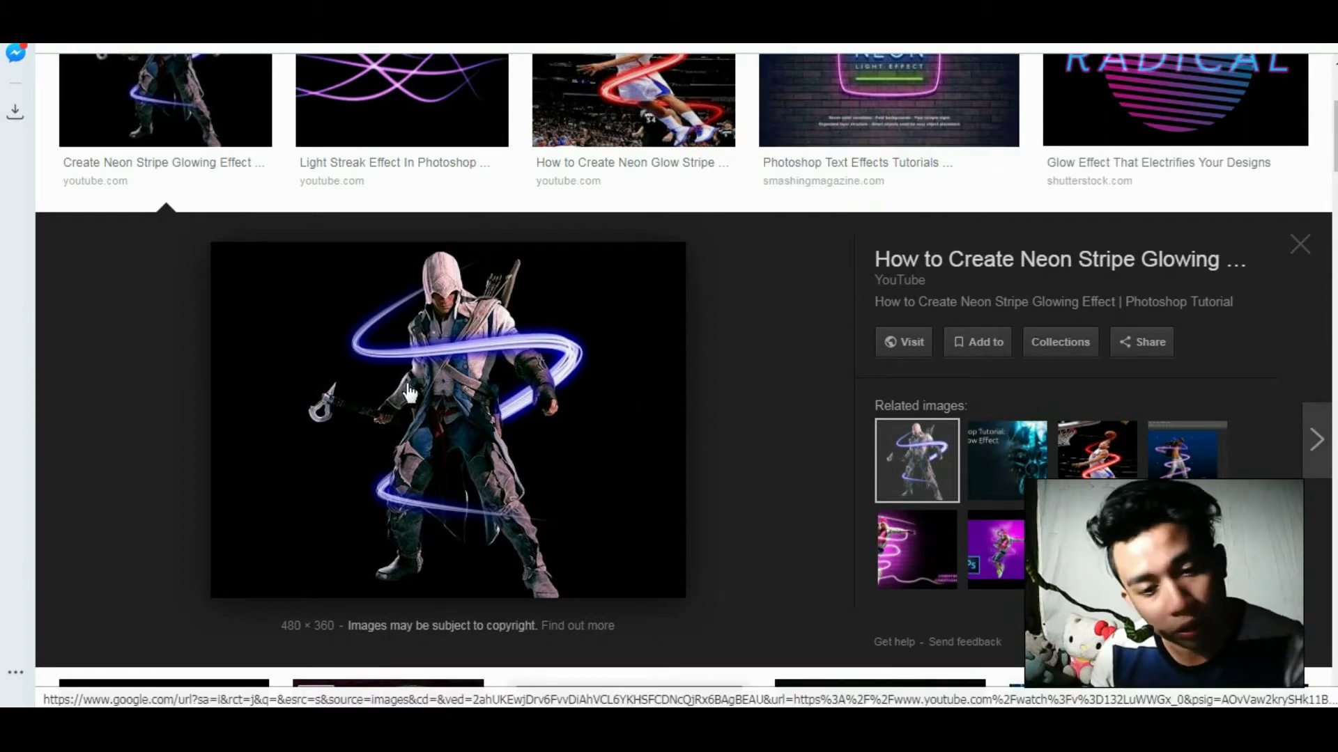
Browse the neon-stripe image results, previewing the basketball and warrior examples, then return to Photoshop.
scroll(411, 390, down, 3)
scroll(411, 390, up, 6)
scroll(411, 391, down, 3)
scroll(536, 201, up, 3)
click(665, 240)
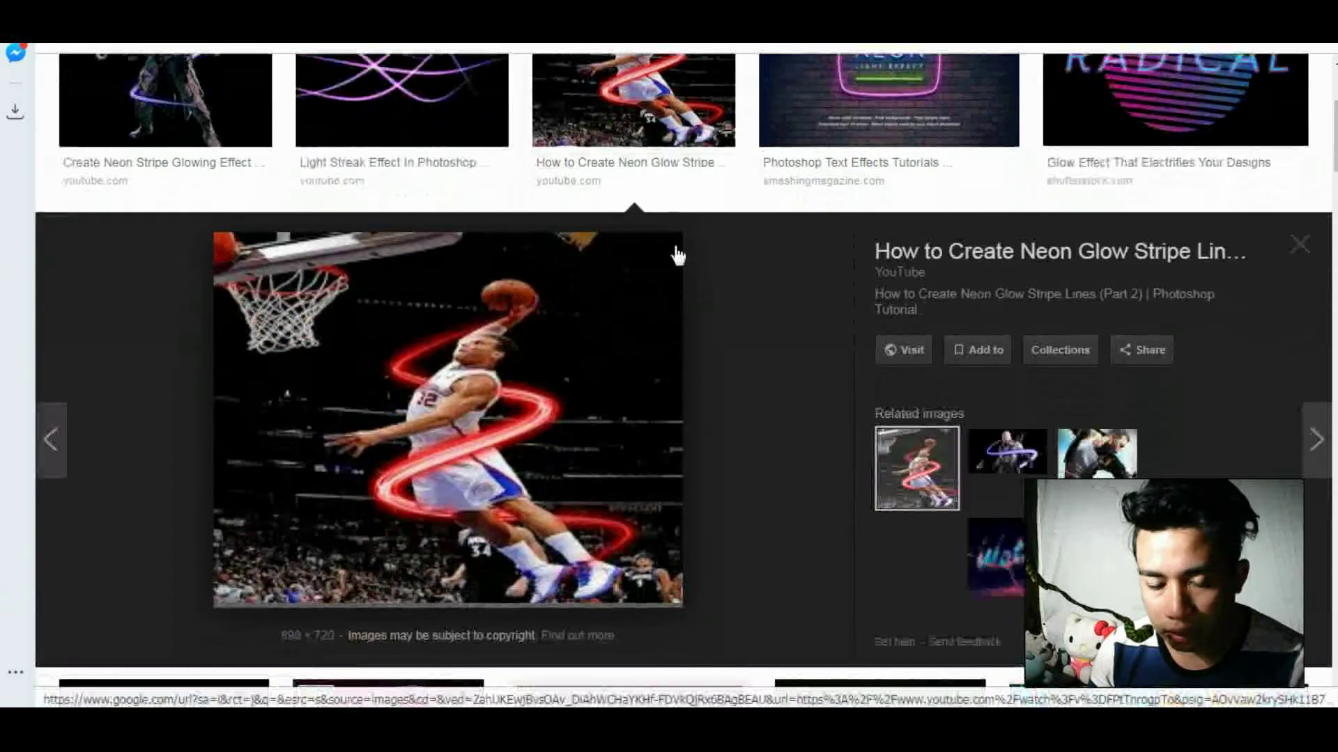
scroll(674, 247, down, 3)
scroll(679, 255, down, 2)
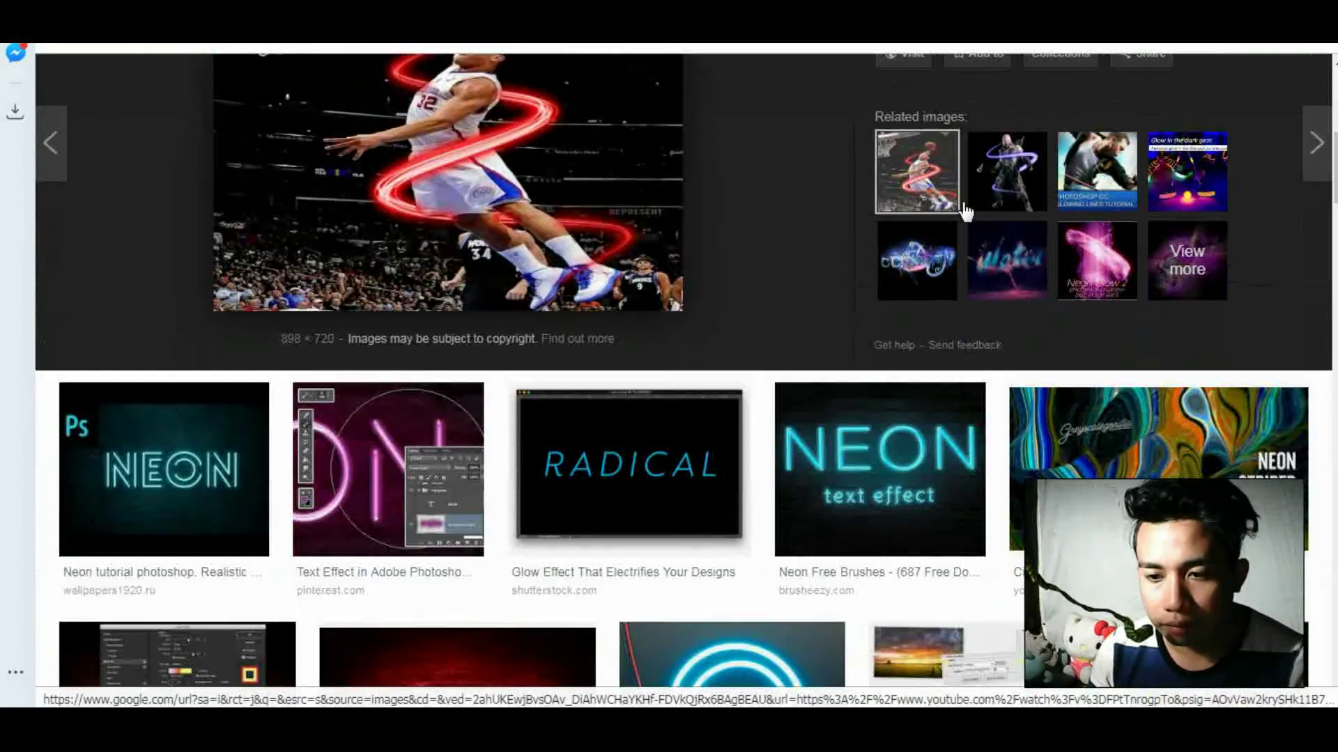
click(998, 170)
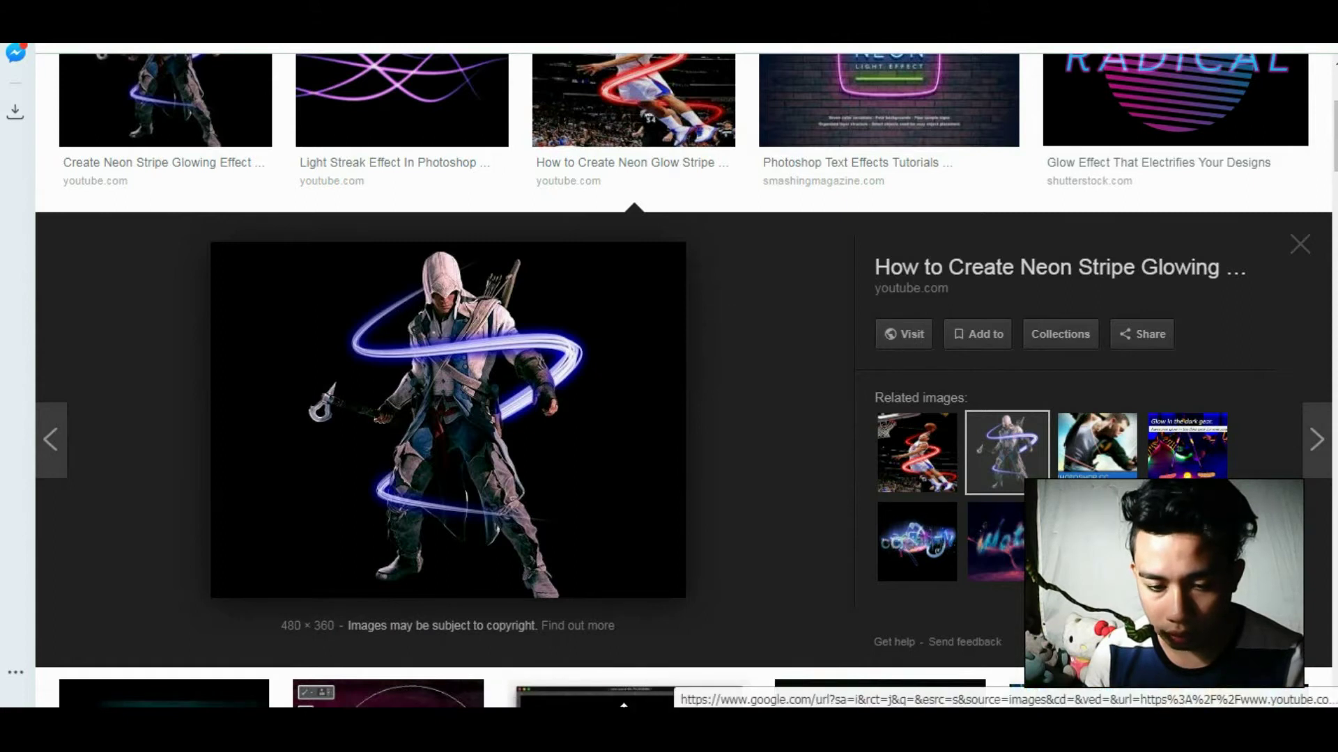
key(alt+Tab)
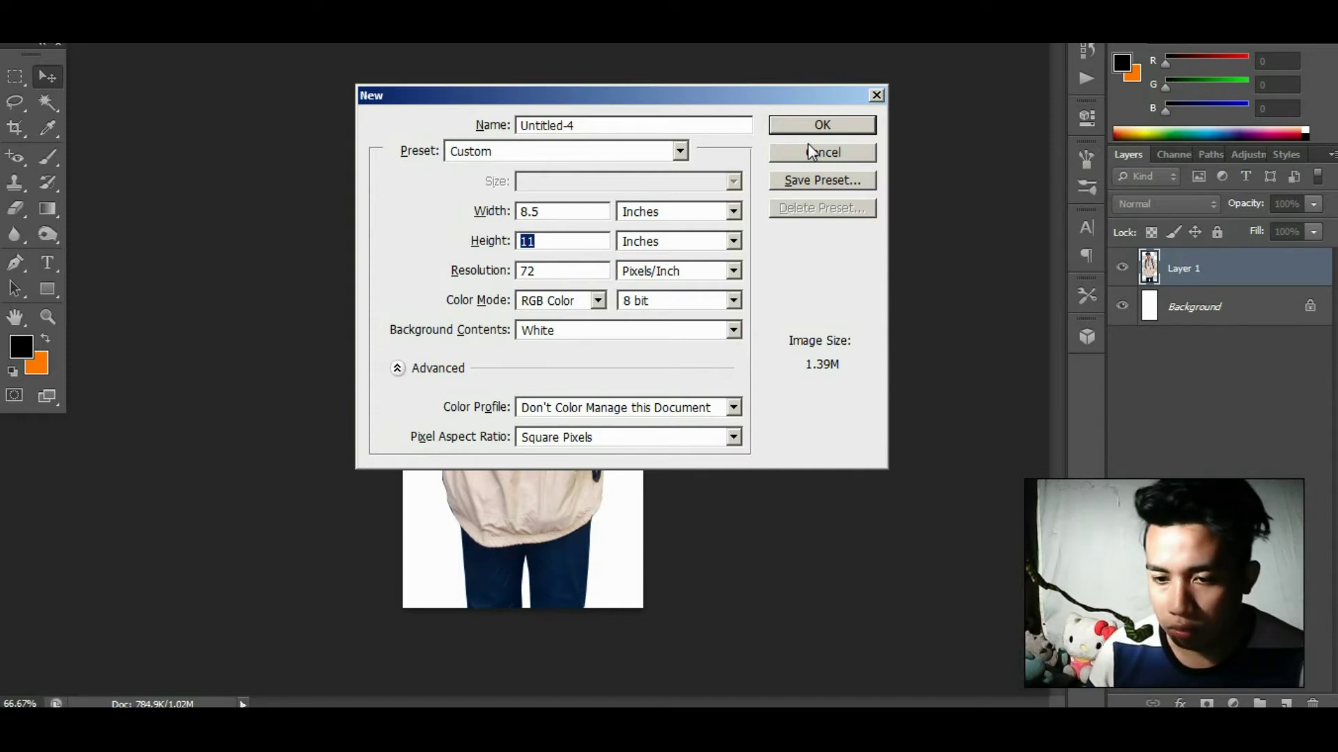
Create the blank 8.5 × 11 in, 72 ppi document and select the person photo's Layer 1.
key(Return)
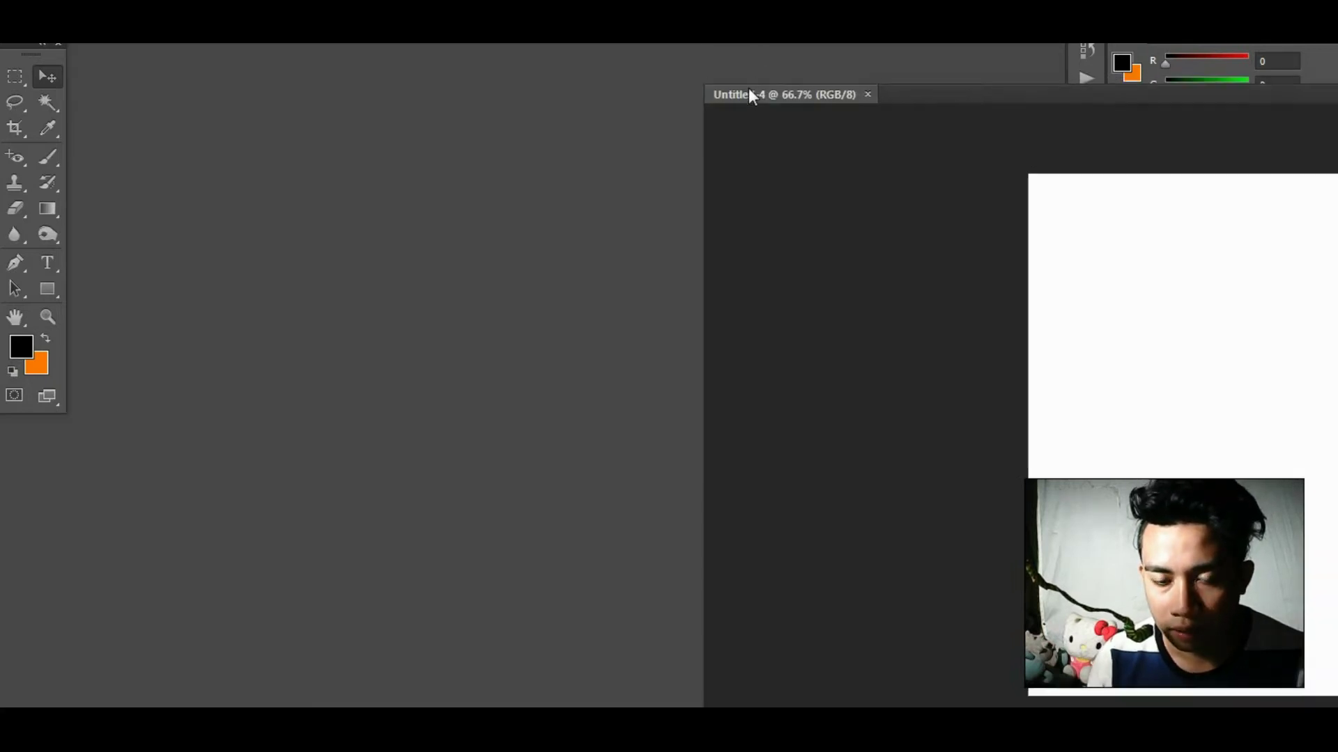
drag(749, 87, 714, 93)
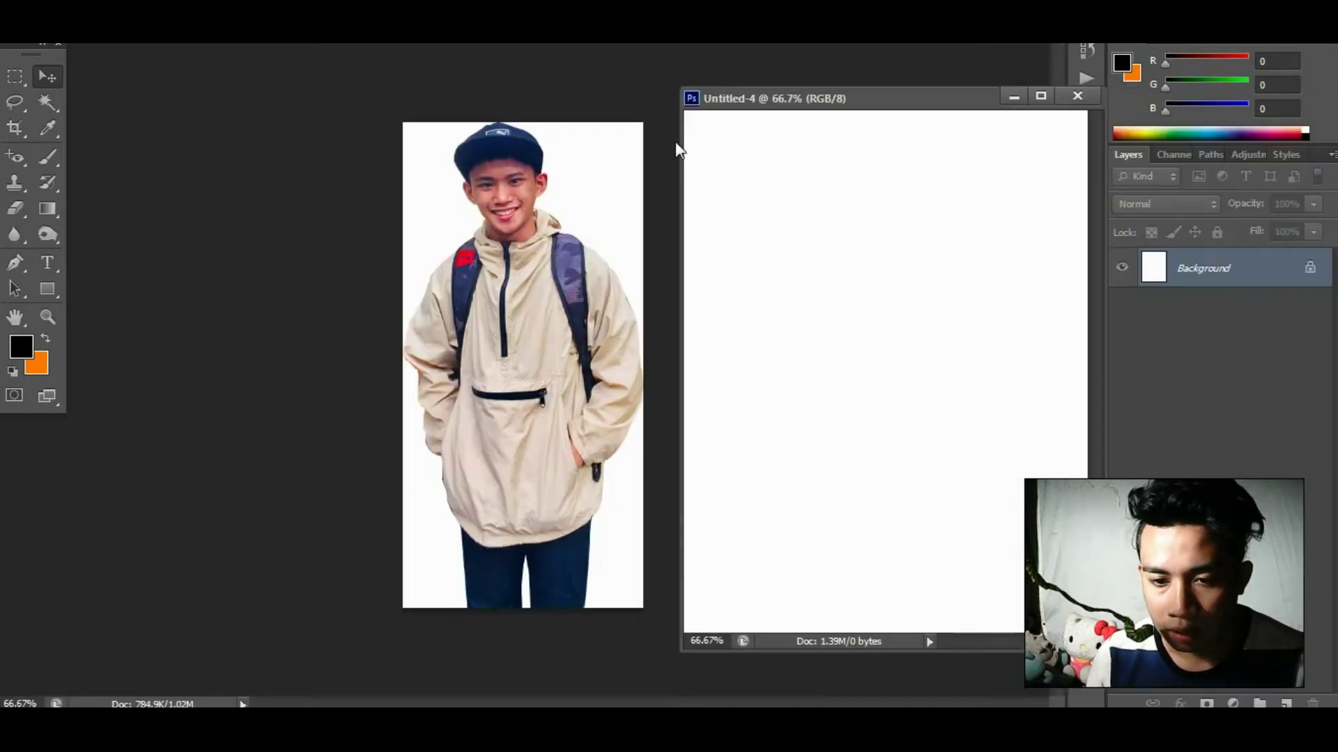
click(529, 238)
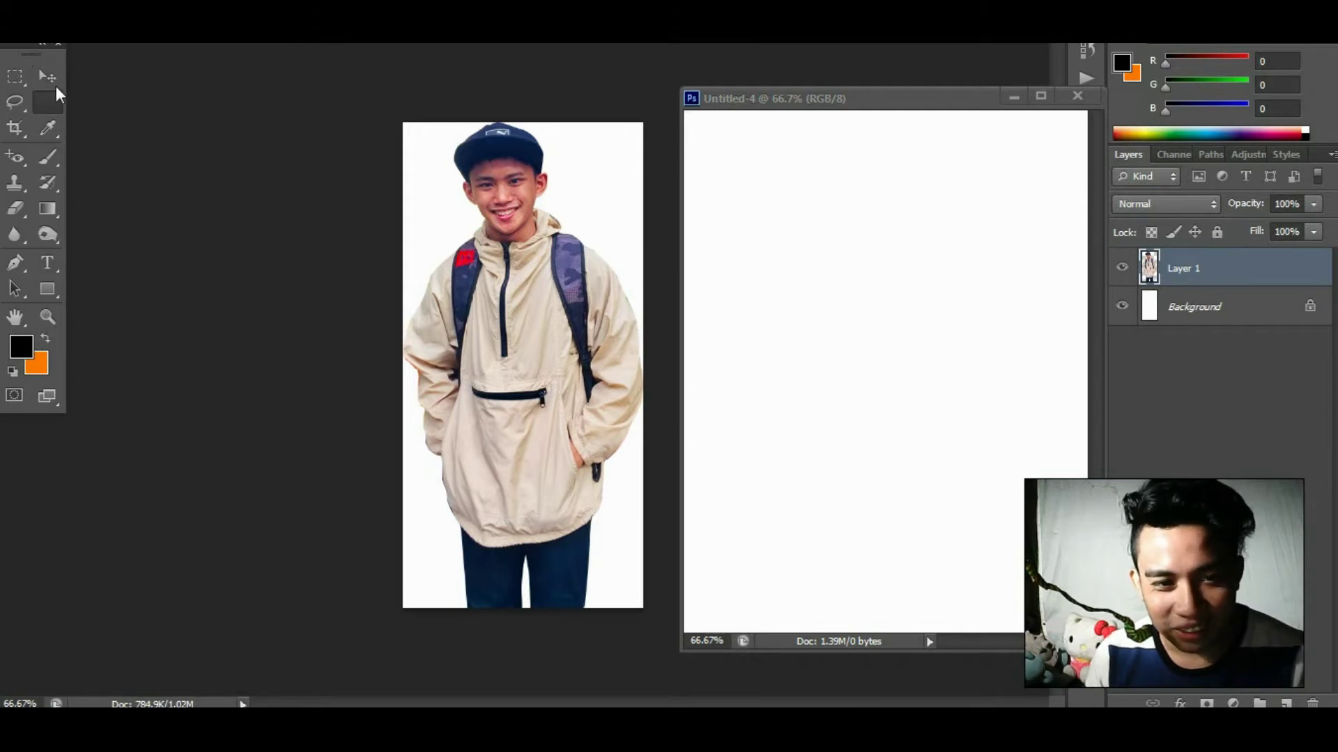
right_click(535, 278)
click(545, 292)
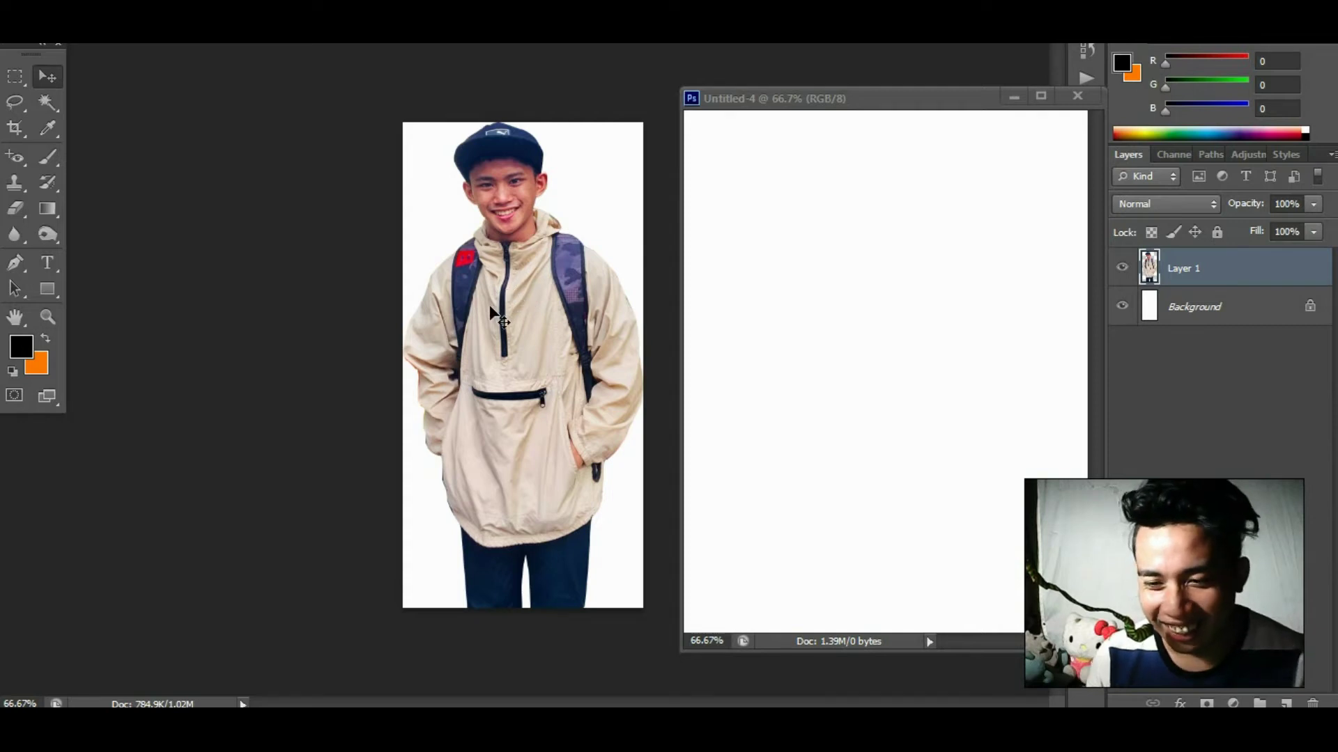
drag(955, 98, 882, 87)
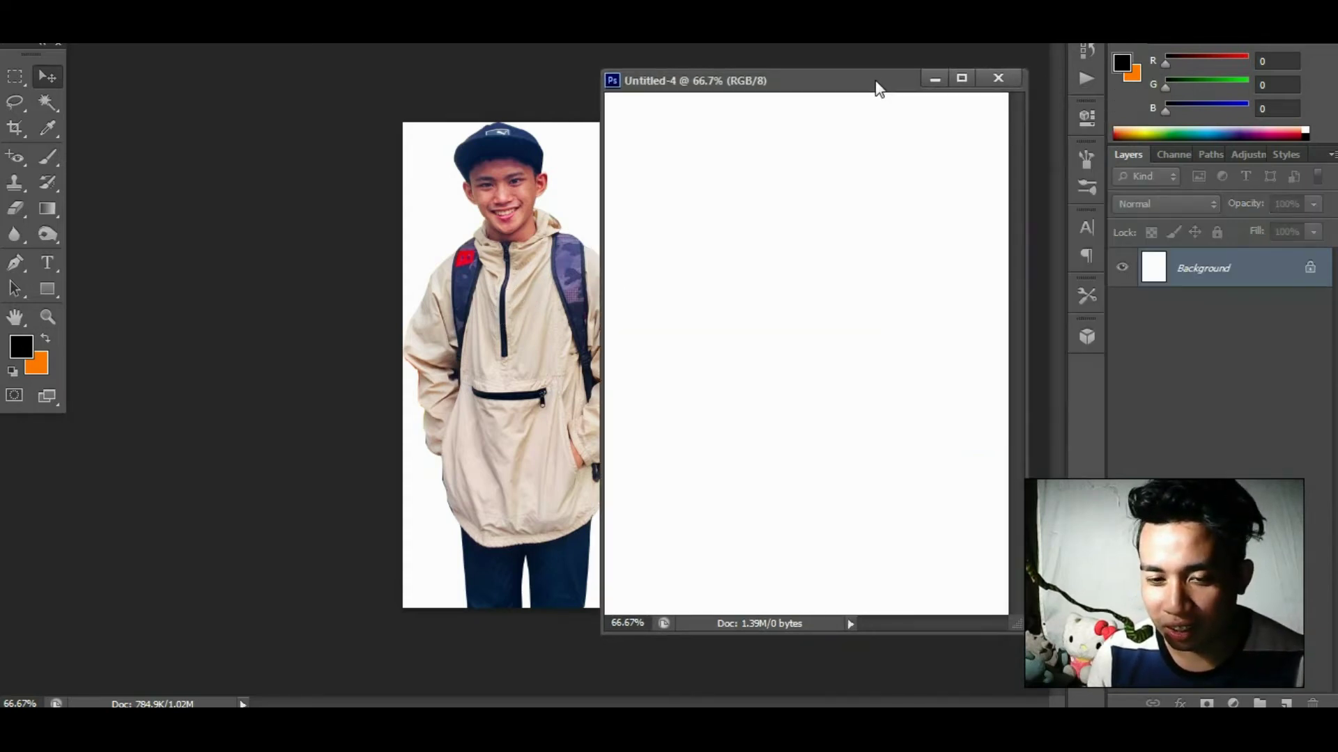
right_click(532, 278)
click(547, 275)
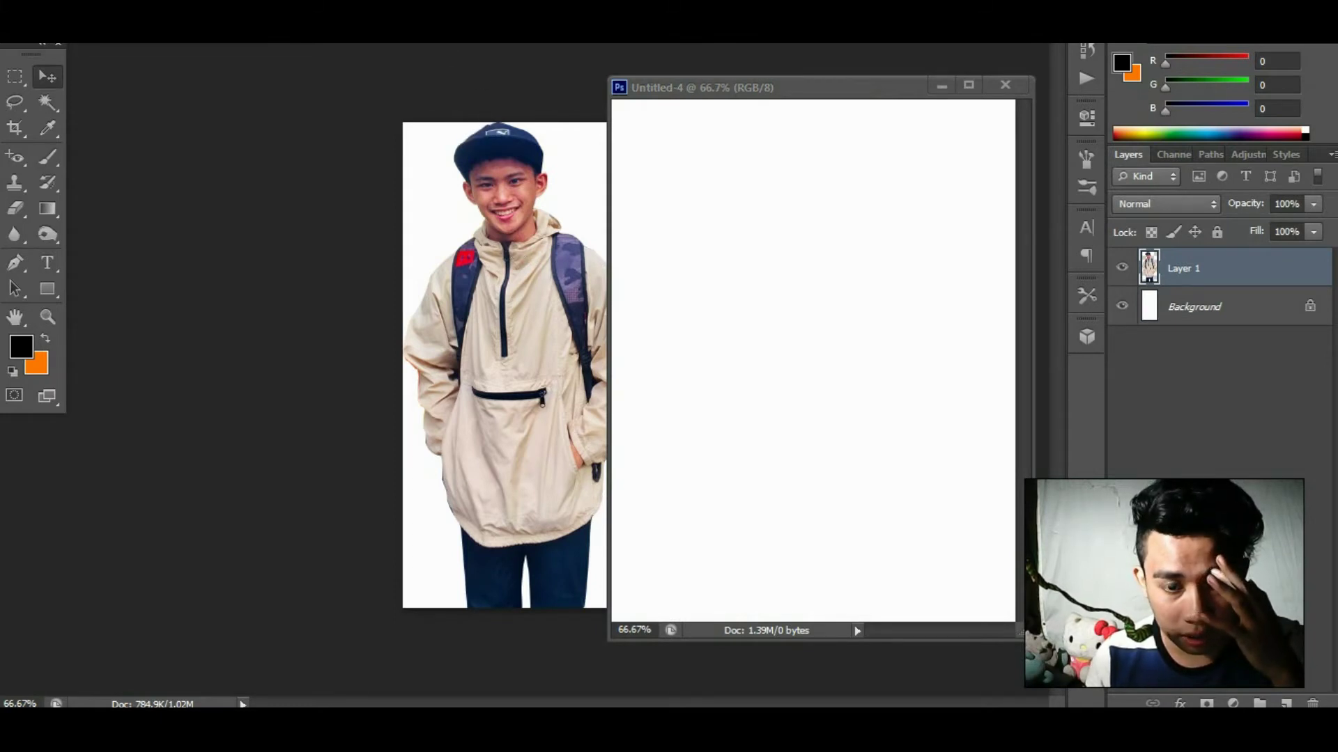
Cycle through the open documents, fitting the mural photo on screen and moving the blank window aside.
key(ctrl+Tab)
key(ctrl+Tab)
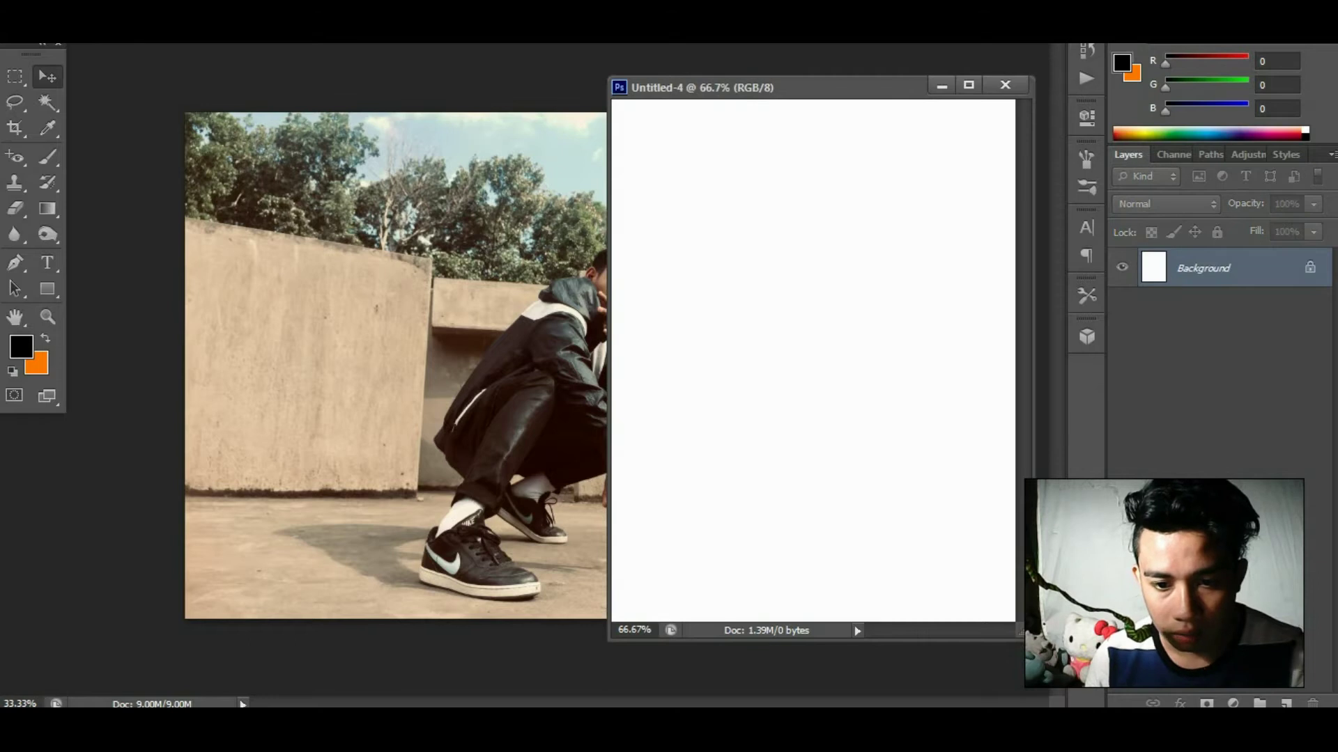
key(ctrl+Tab)
right_click(494, 127)
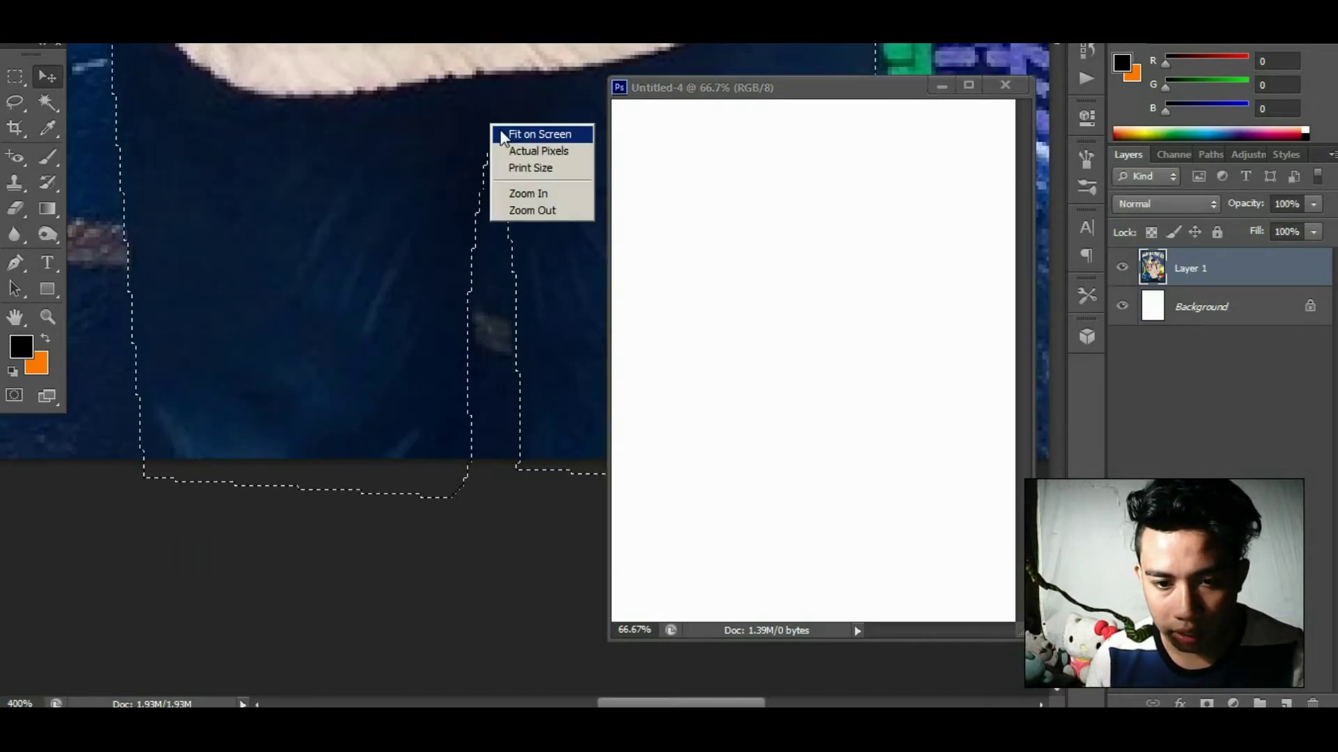
click(545, 132)
mouse_move(737, 98)
mouse_down()
mouse_move(958, 132)
mouse_move(894, 120)
mouse_up()
key(ctrl+Tab)
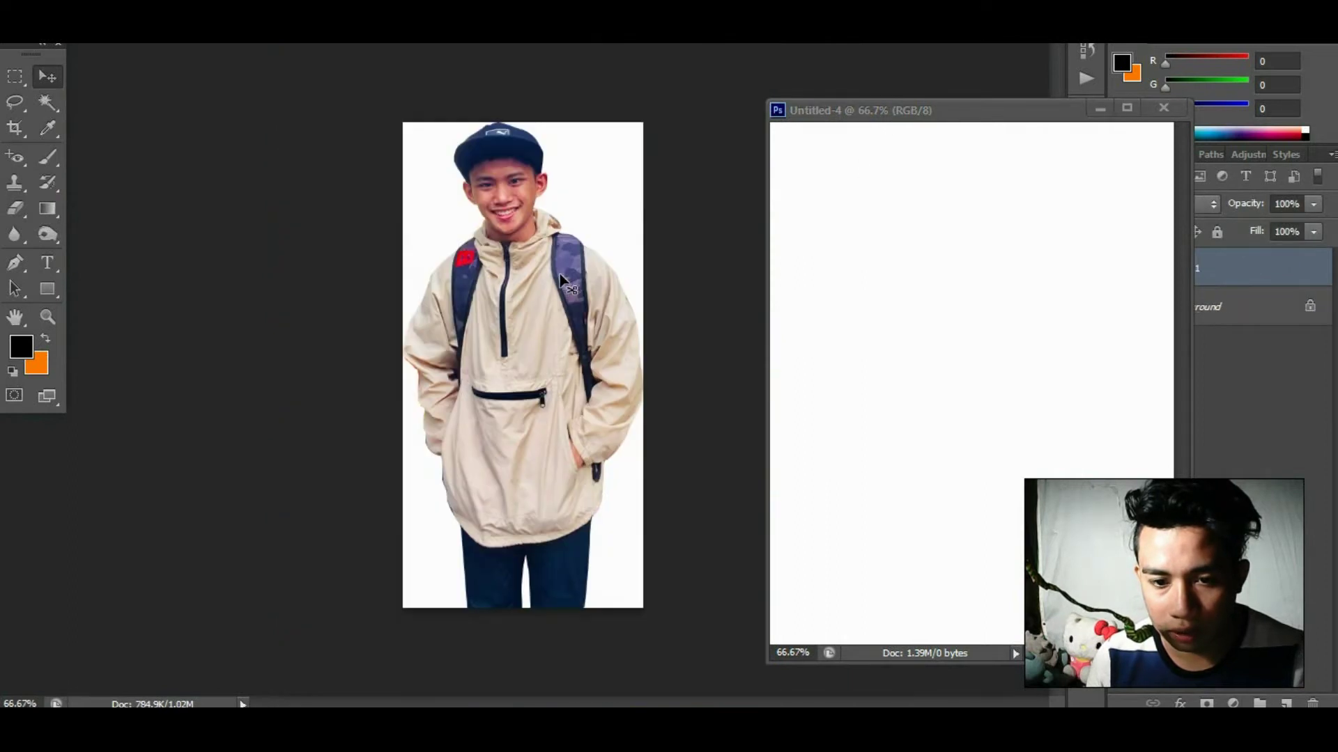
Drag the cut-out person into Untitled-4 with the Move tool and dock that document as a tab.
key(m)
click(62, 80)
drag(482, 279, 922, 337)
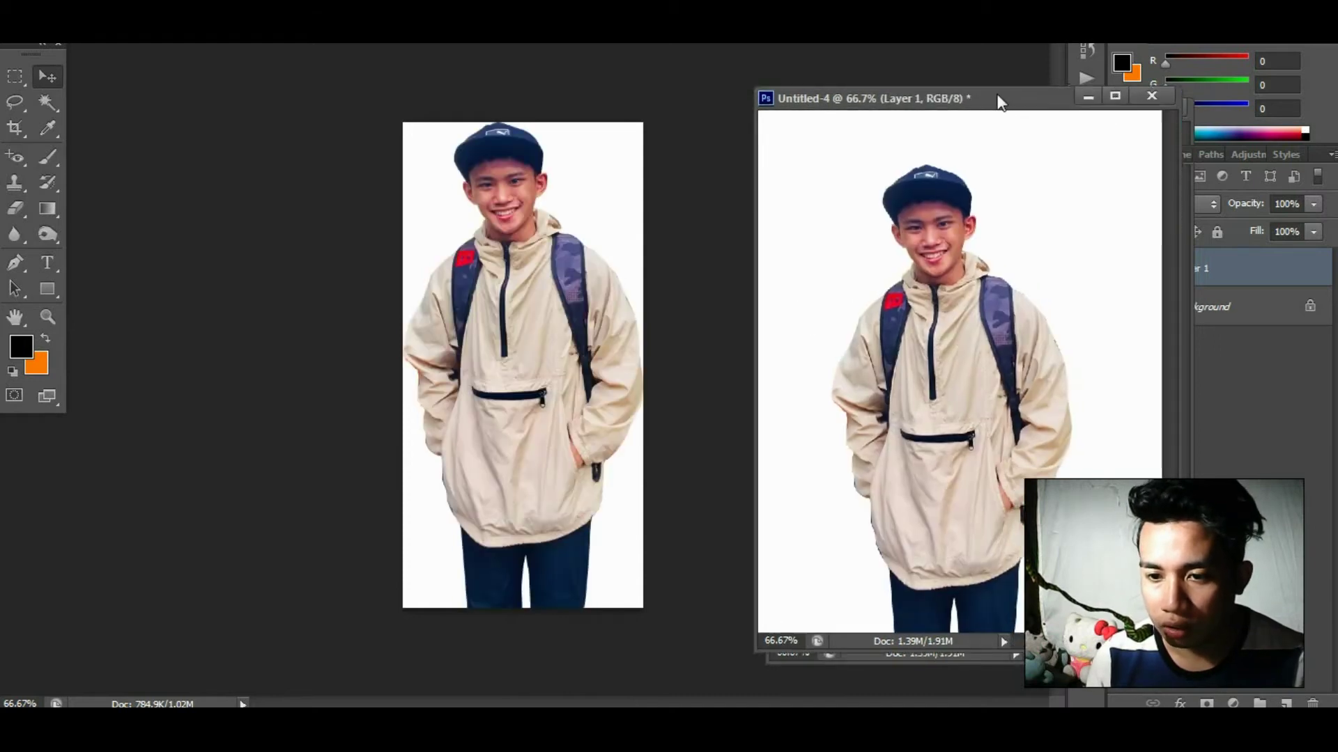
drag(1000, 99, 942, 43)
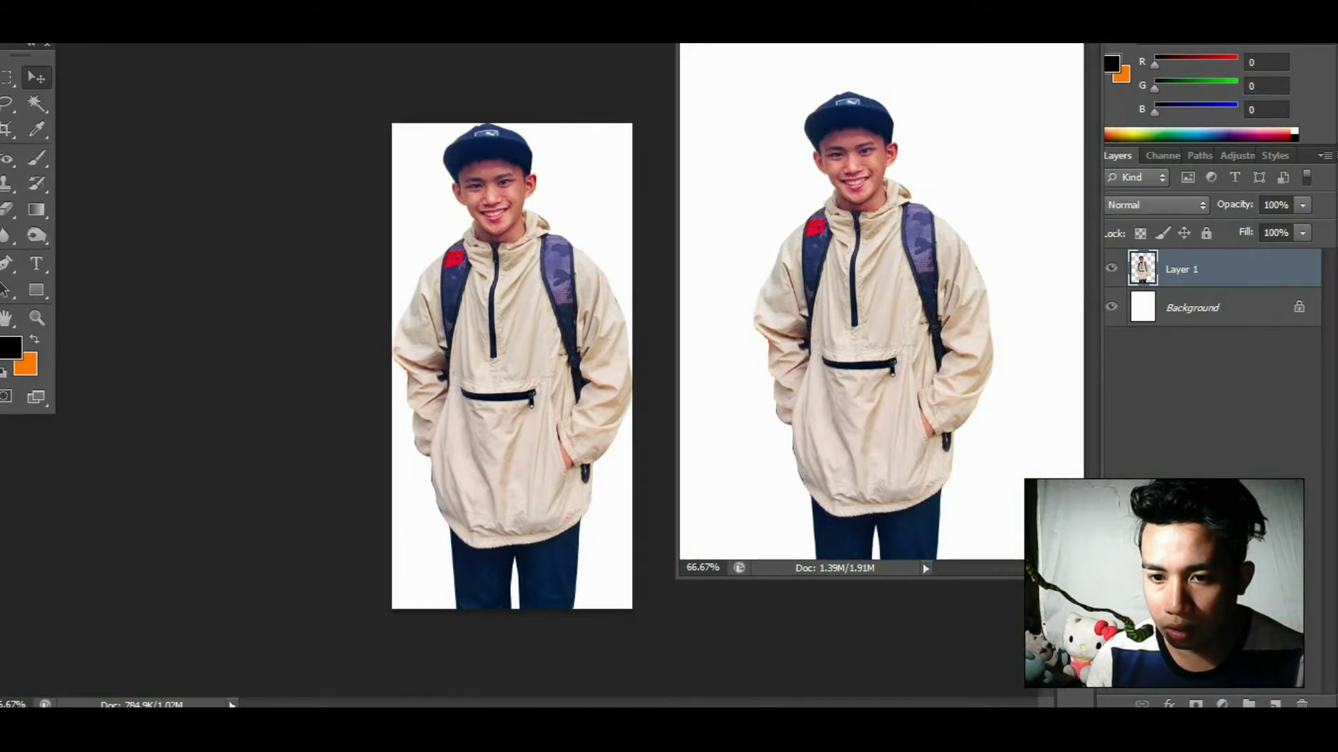
drag(930, 32, 634, 105)
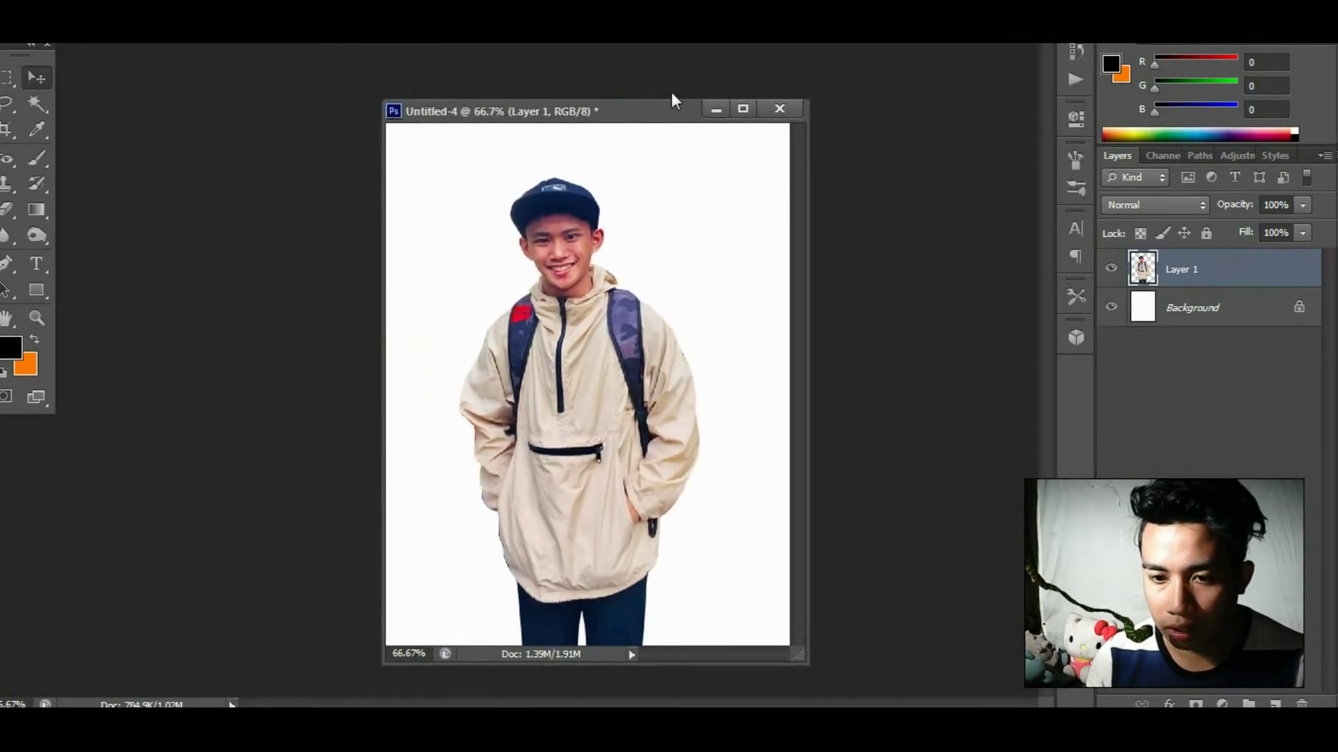
click(743, 108)
click(847, 55)
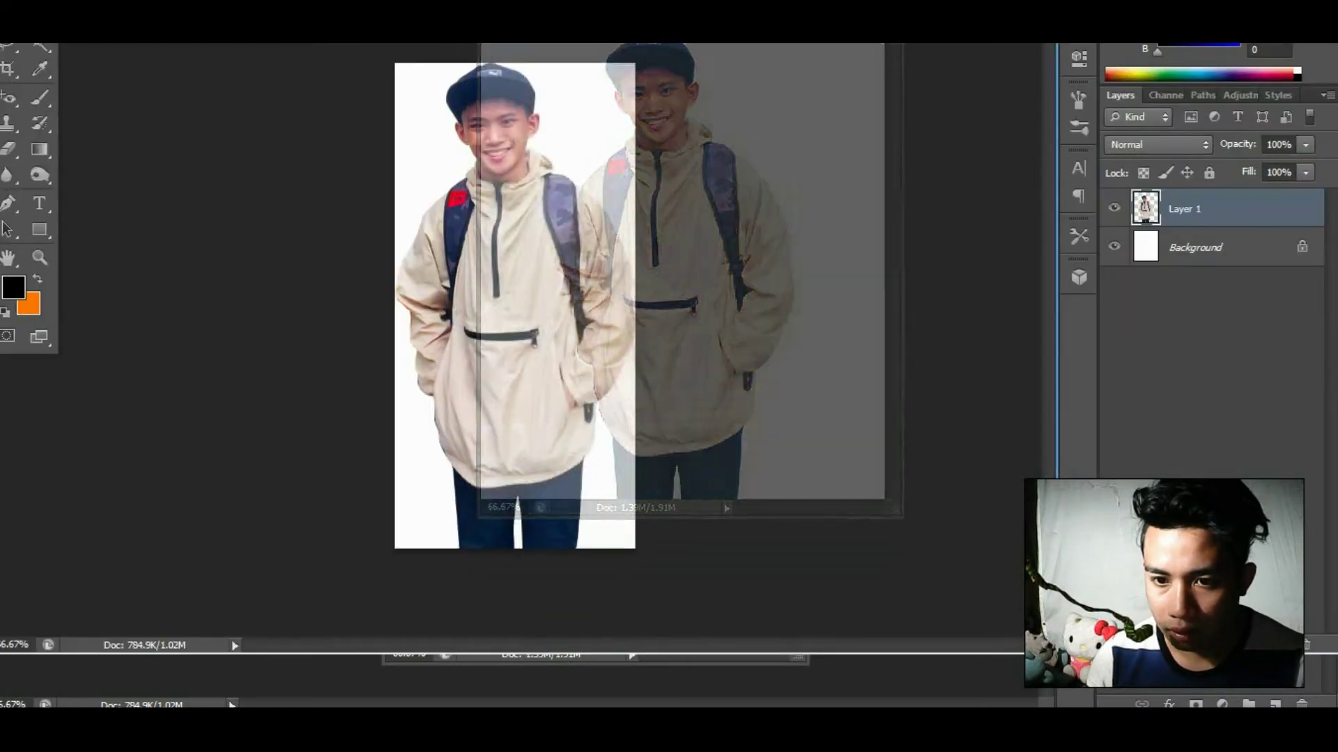
drag(689, 57, 775, 48)
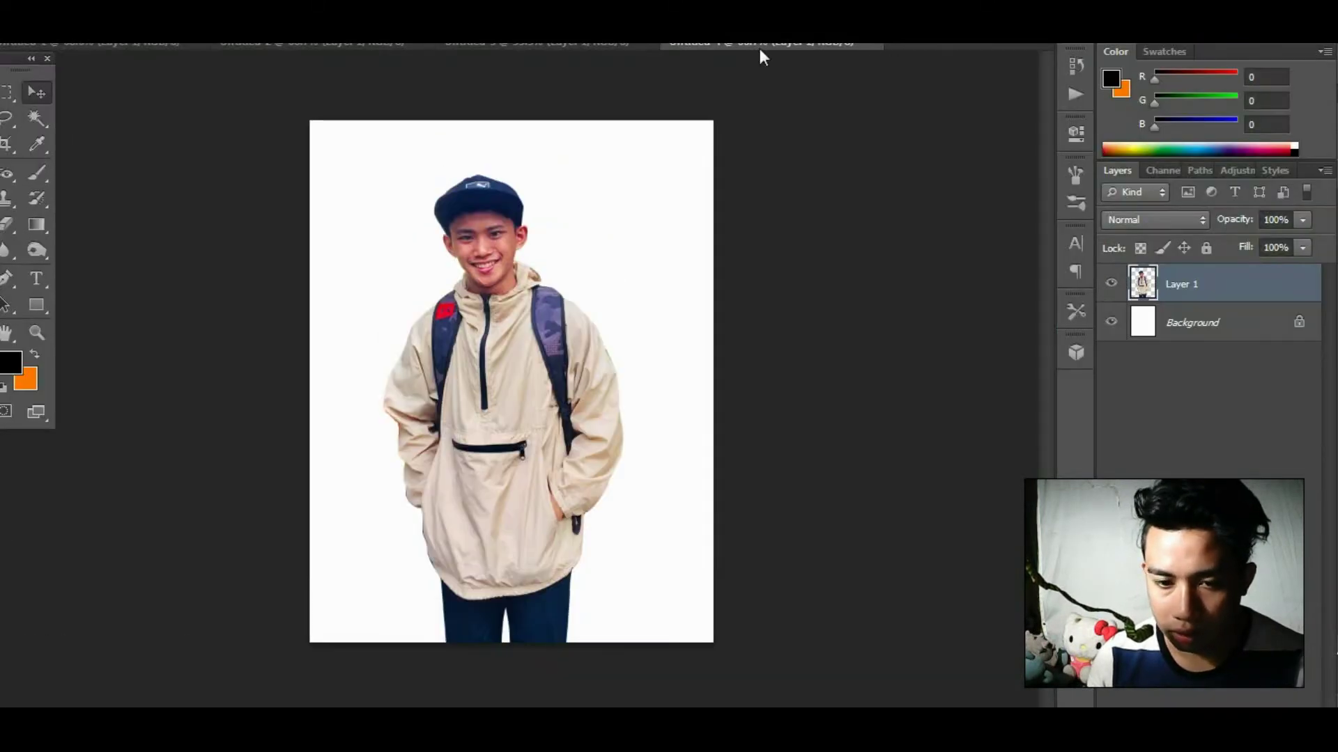
Fill the Background layer, trying orange and brown before settling on dark red.
click(1195, 326)
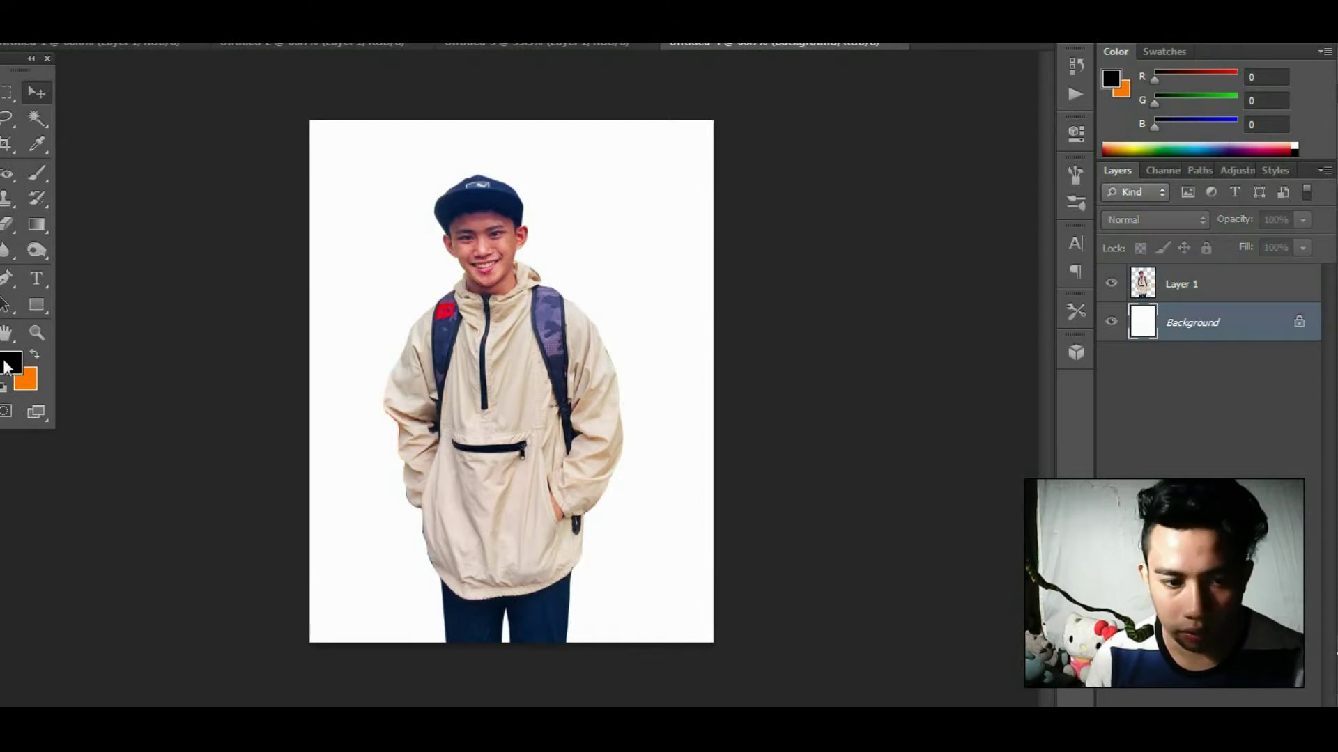
key(ctrl+BackSpace)
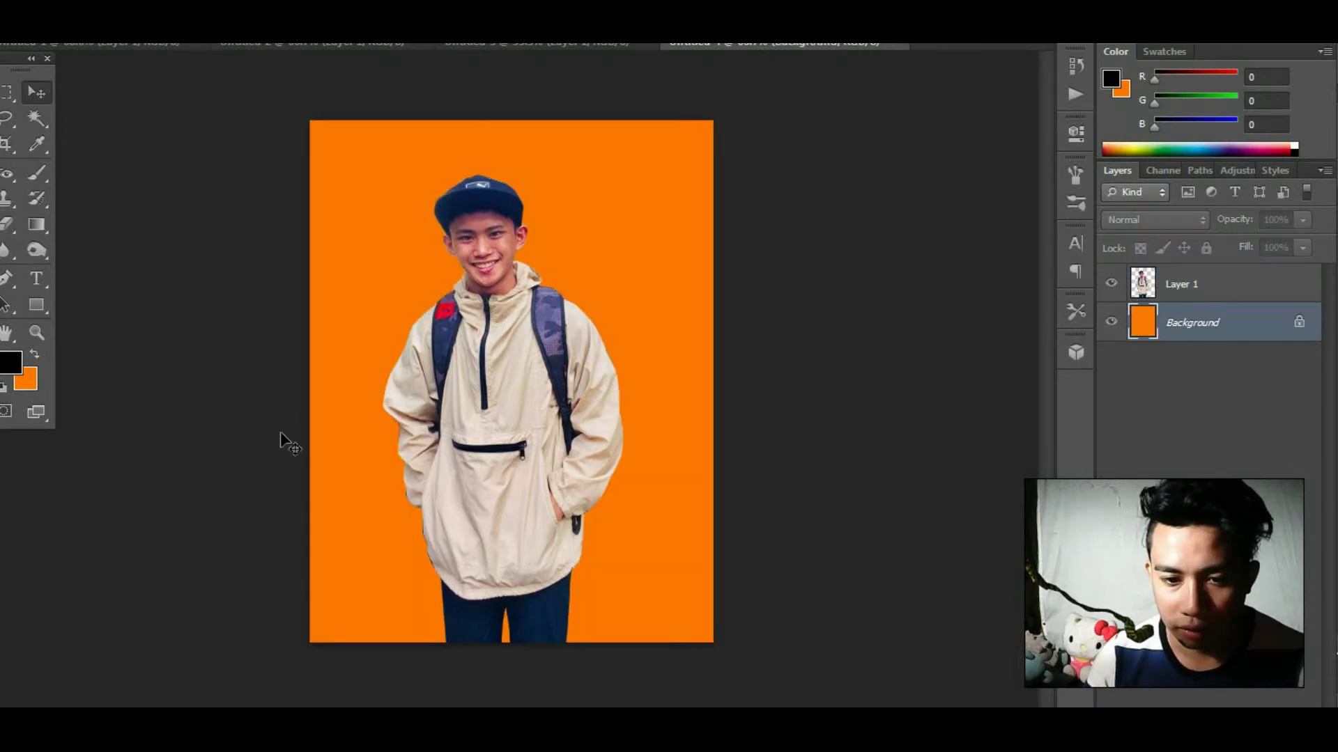
click(28, 381)
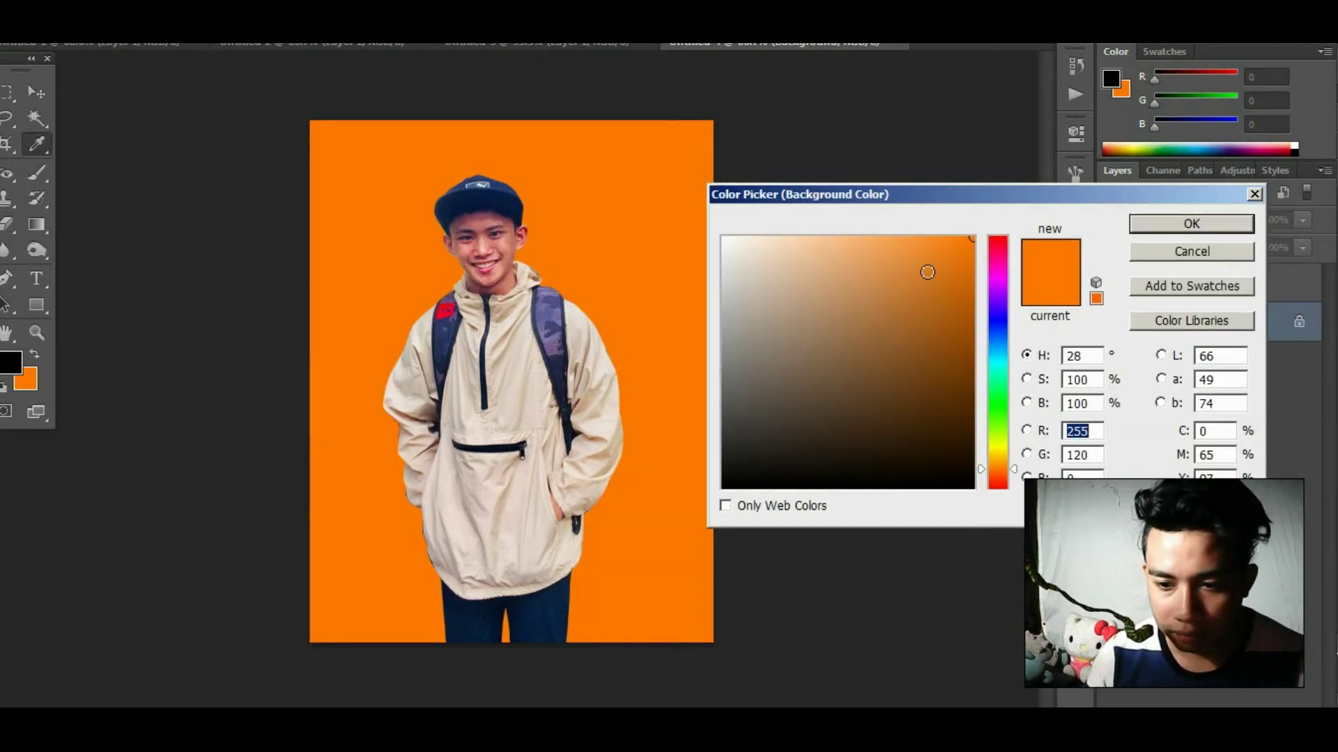
drag(928, 272, 957, 349)
click(1144, 231)
key(ctrl+BackSpace)
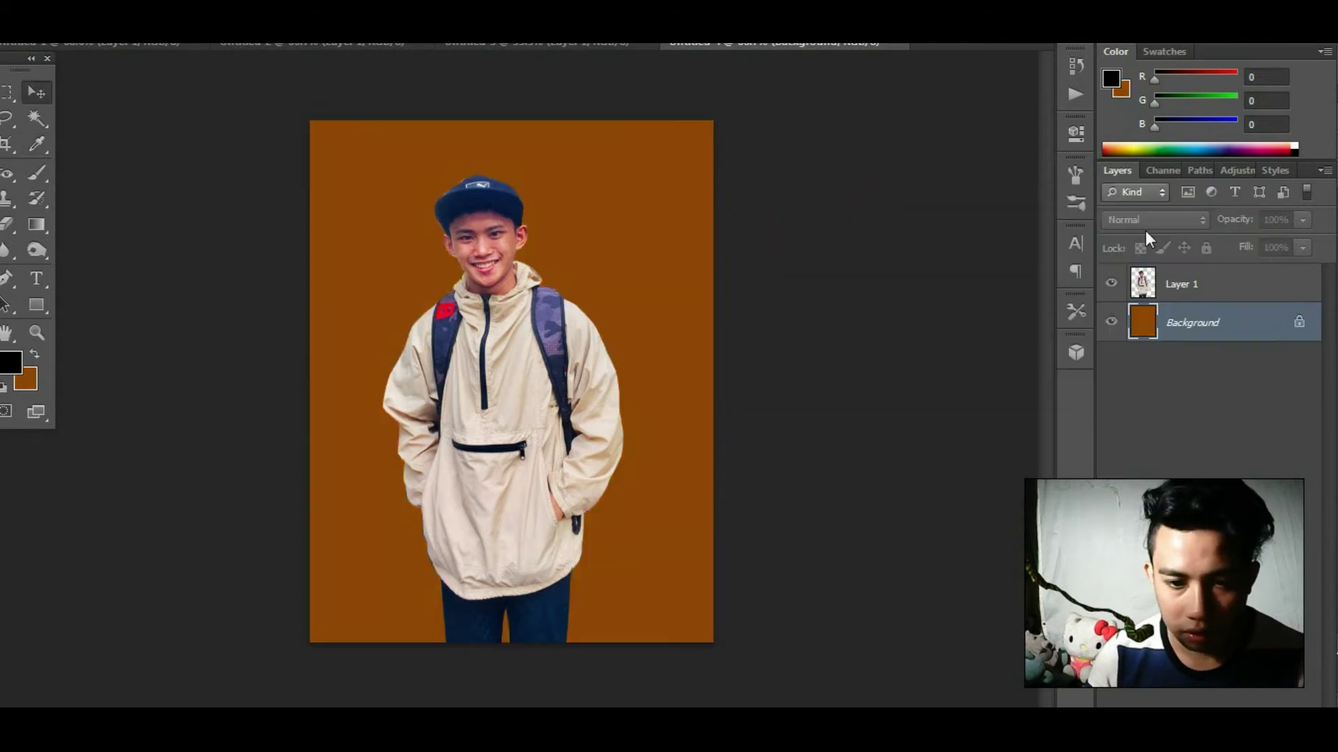
click(28, 381)
drag(1005, 272, 1004, 234)
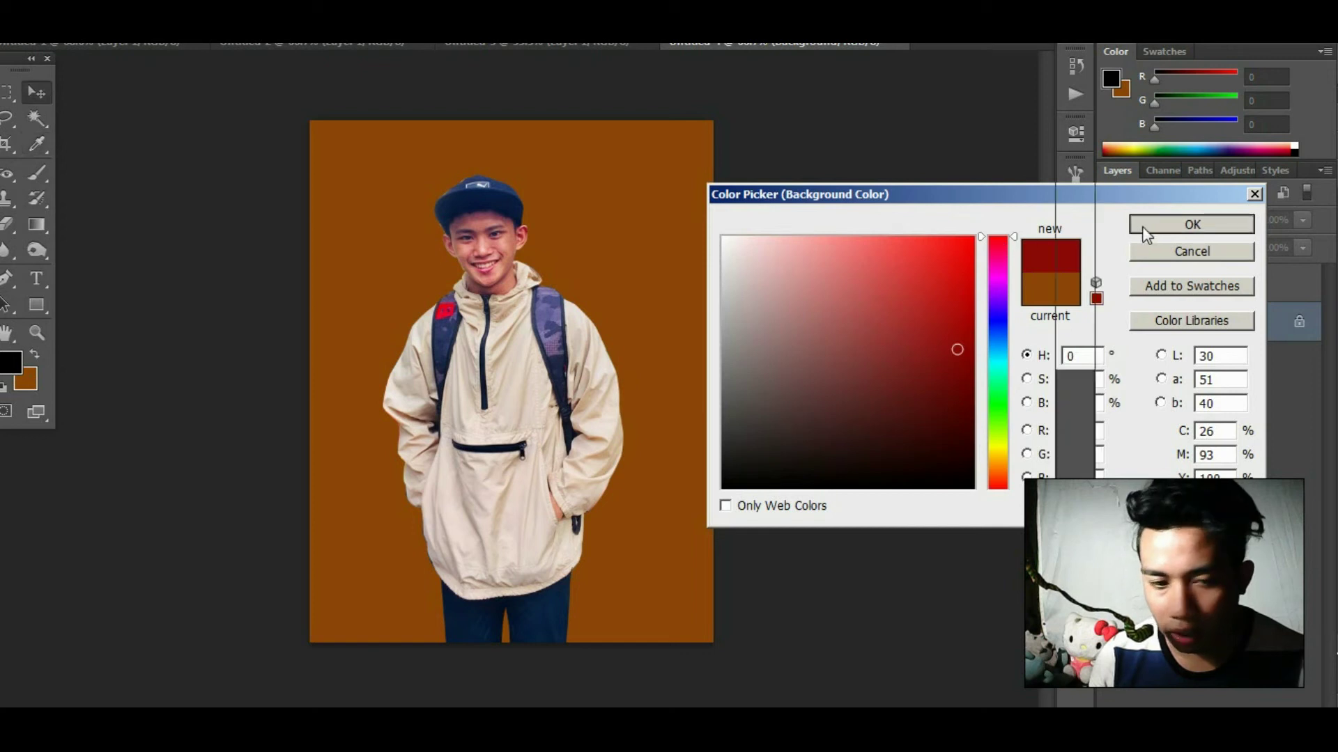
click(1144, 228)
key(ctrl+BackSpace)
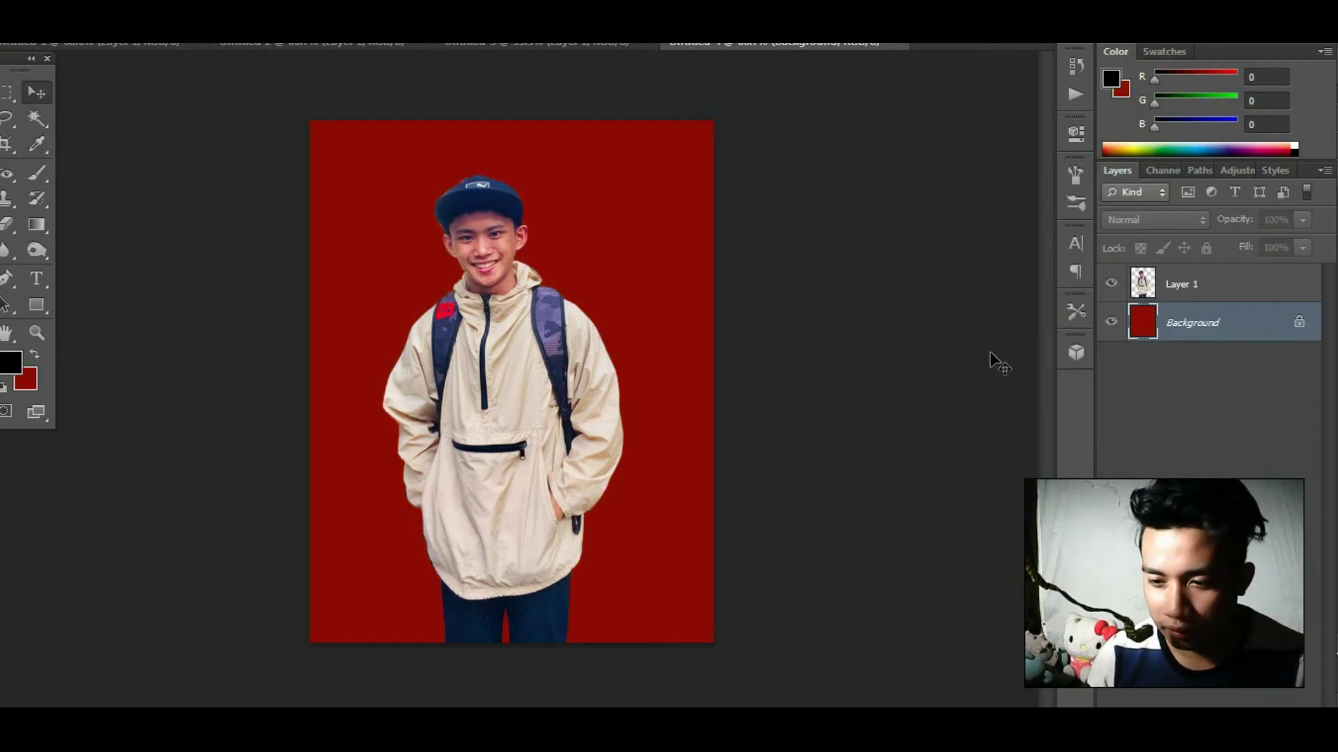
Select Layer 1, zoom in on the jacket, and choose the Blur tool.
click(1146, 294)
click(365, 488)
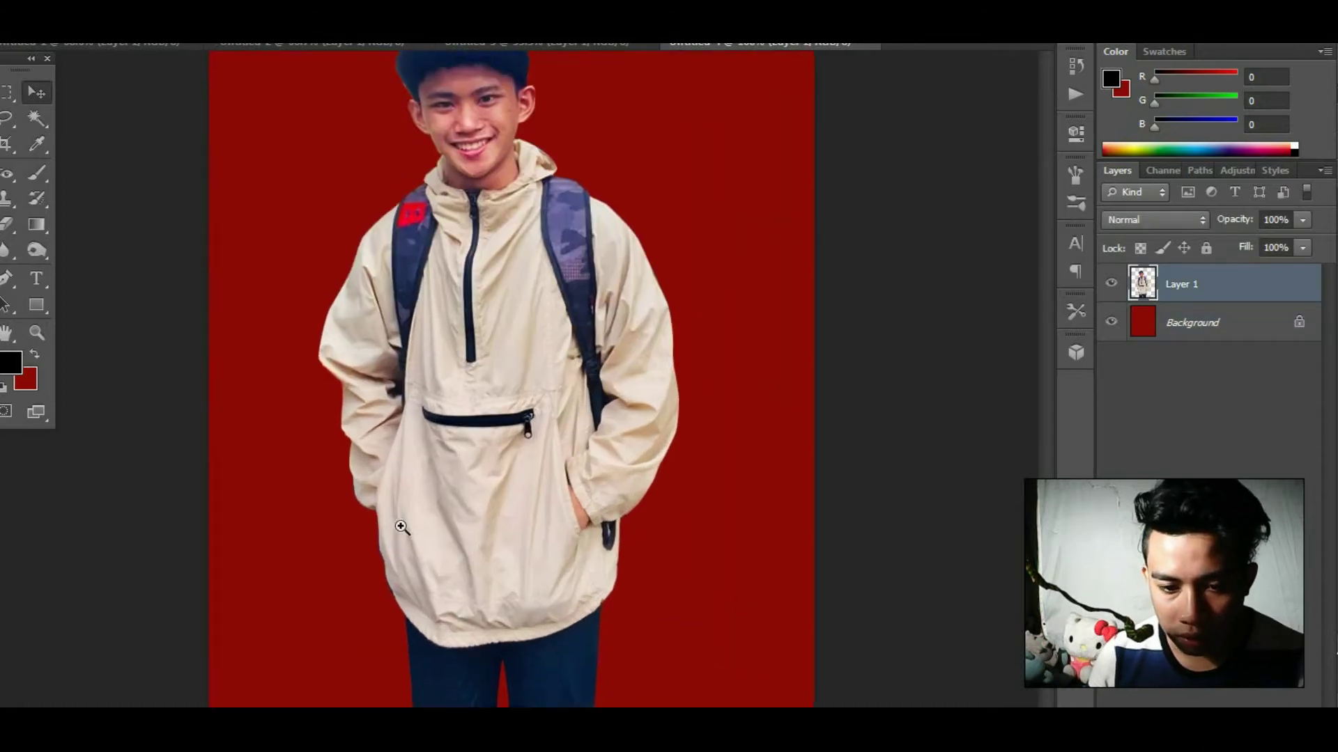
right_click(432, 388)
click(460, 413)
mouse_move(460, 550)
mouse_down()
mouse_move(567, 283)
mouse_move(149, 197)
mouse_up()
click(10, 223)
click(9, 200)
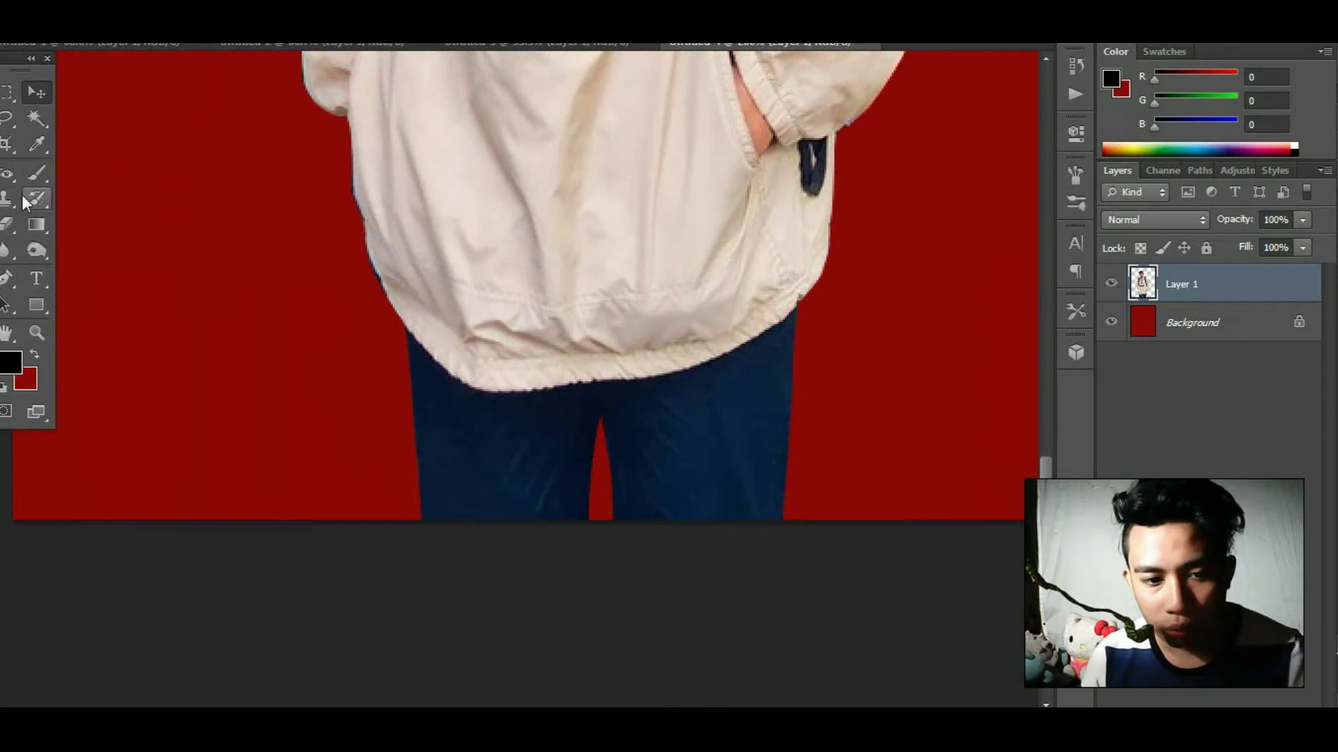
click(7, 251)
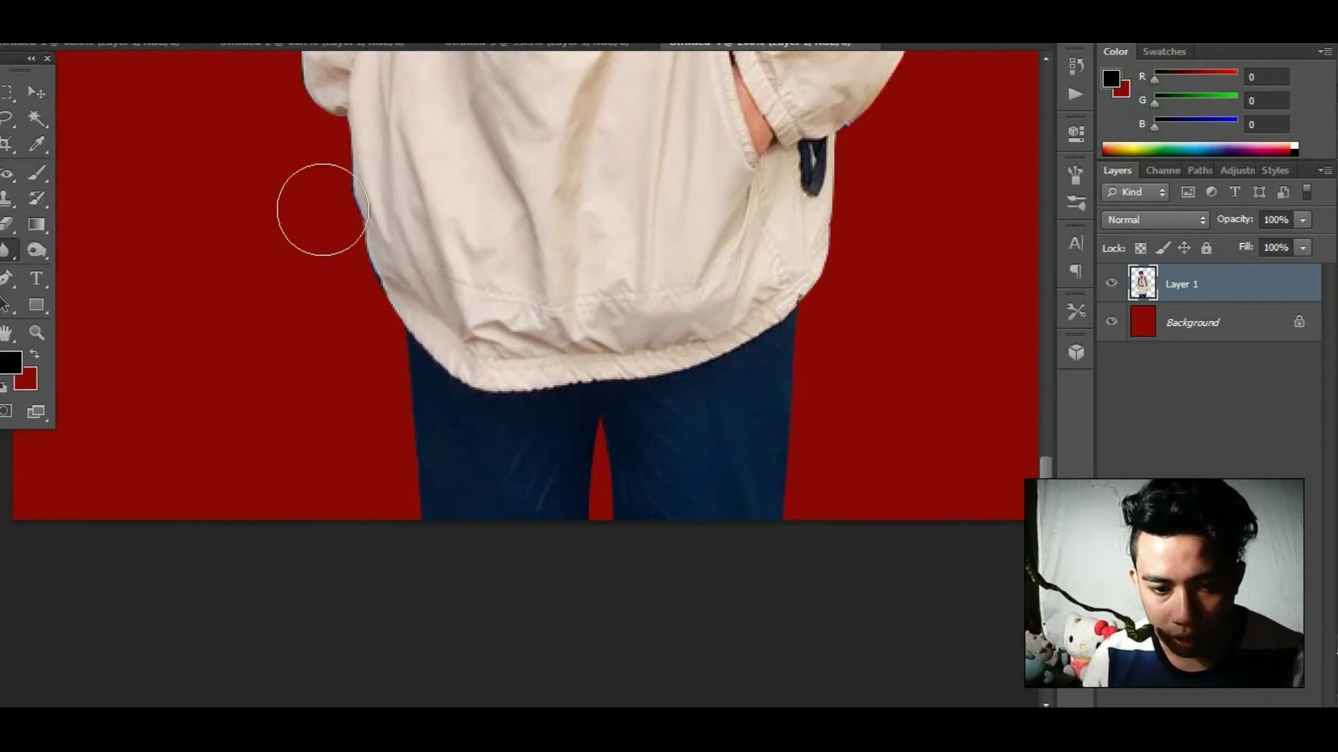
Blur the cut-out's edges along the jacket, head, shoulder and trousers.
drag(351, 320, 422, 493)
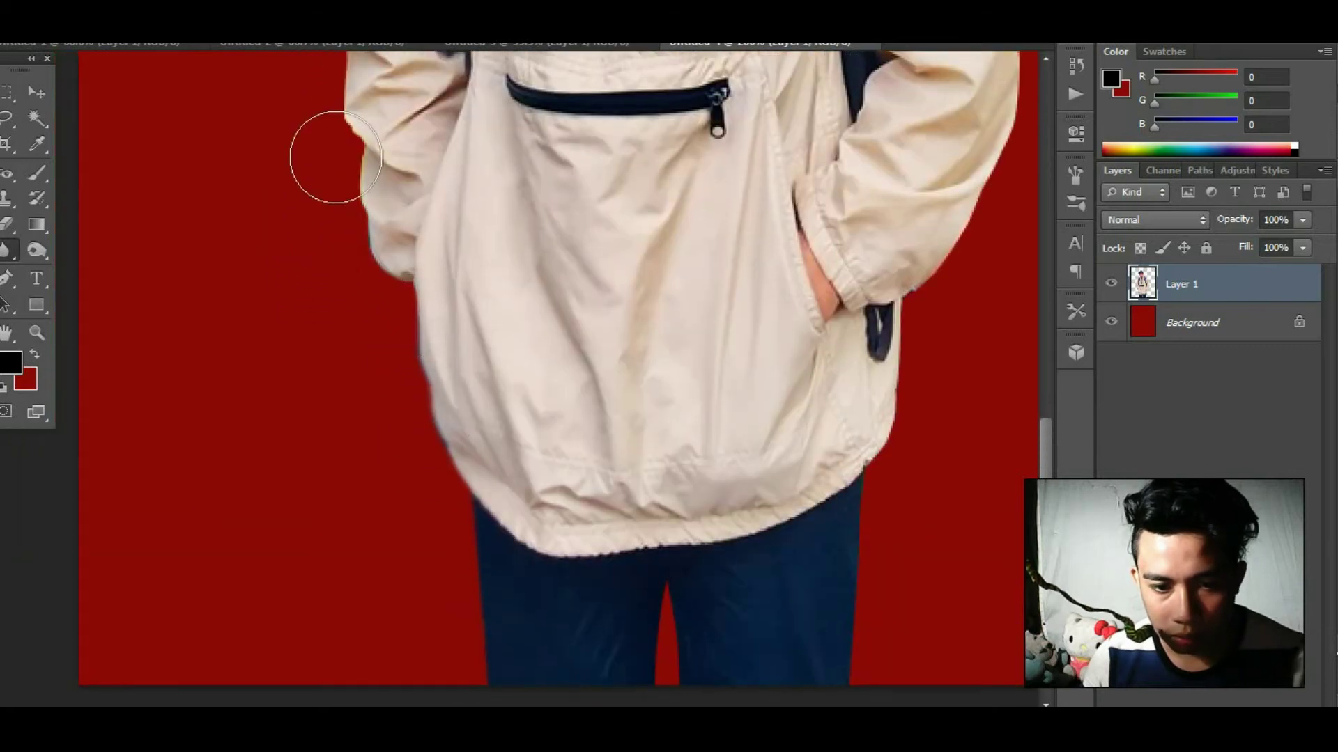
drag(327, 213, 349, 418)
drag(290, 170, 302, 448)
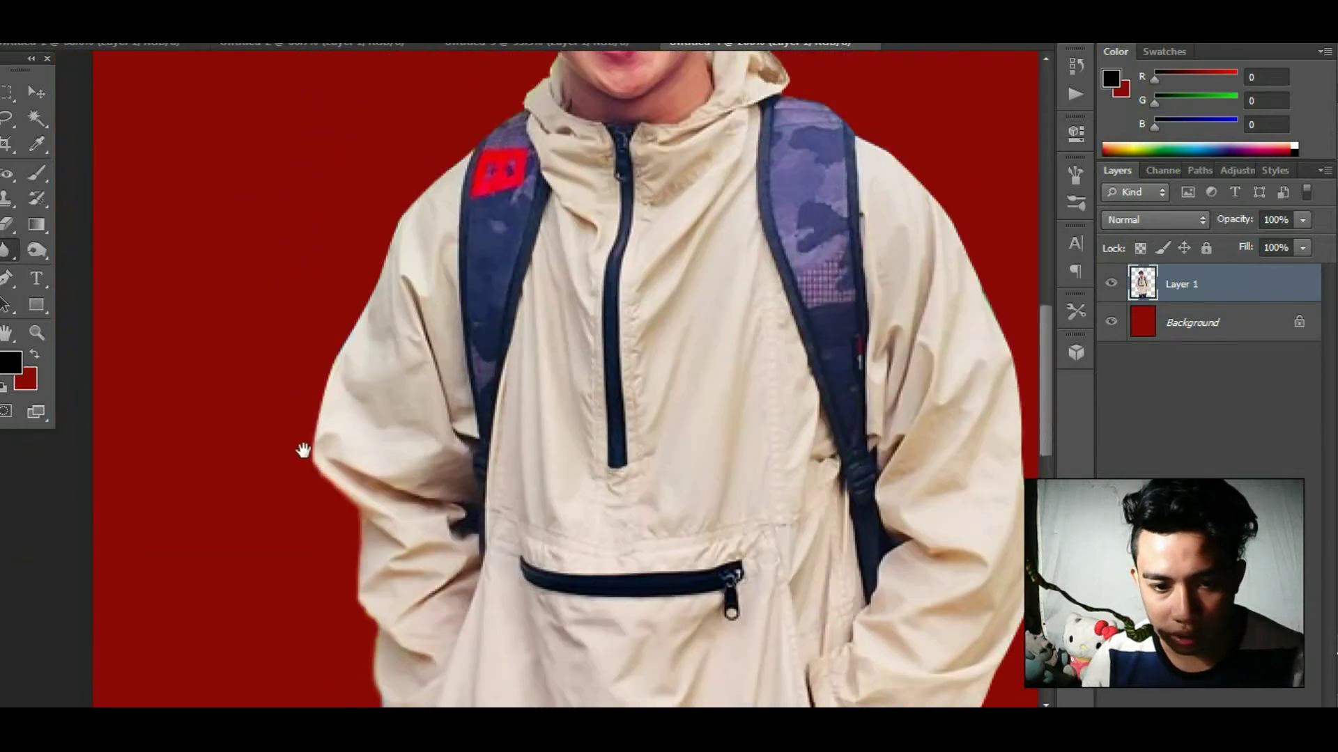
mouse_move(149, 463)
mouse_down()
mouse_move(344, 465)
mouse_move(322, 570)
mouse_up()
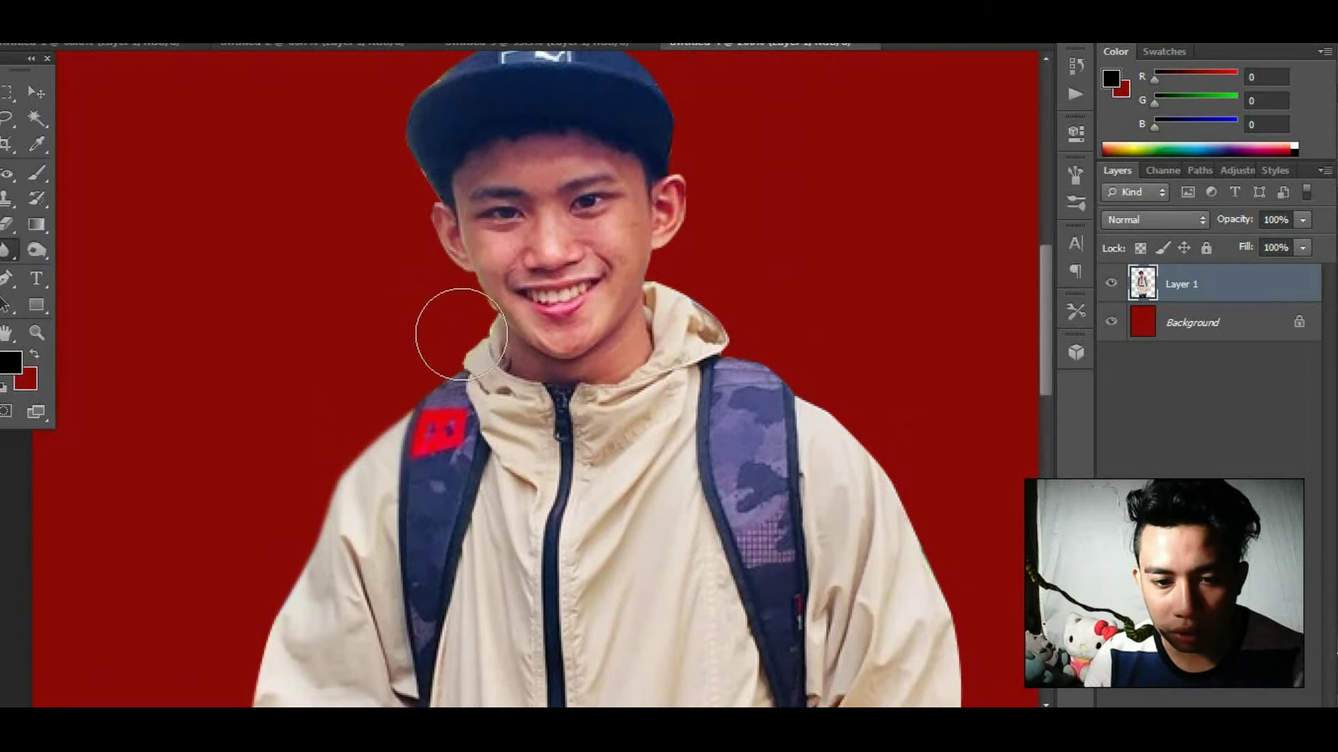
drag(397, 176, 382, 441)
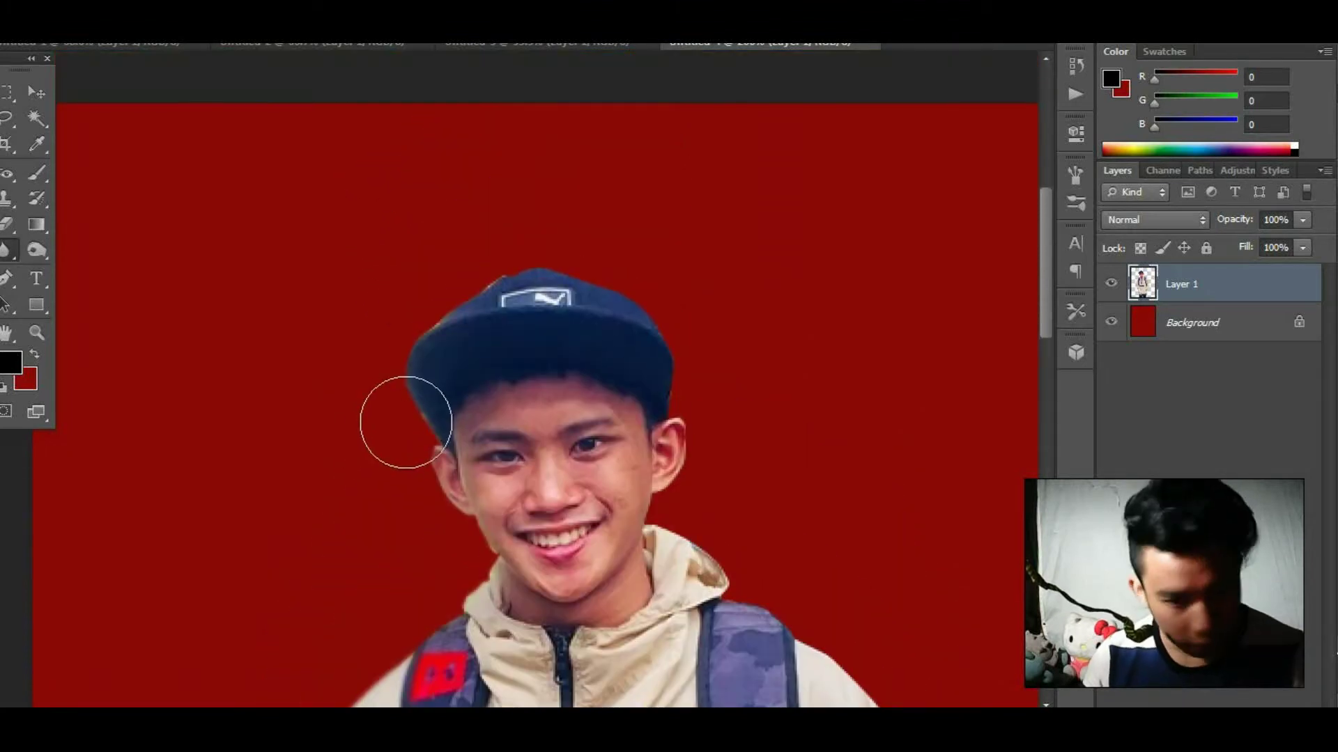
mouse_move(570, 249)
mouse_down()
mouse_move(684, 337)
mouse_move(723, 403)
mouse_move(693, 499)
mouse_move(714, 566)
mouse_move(621, 409)
mouse_up()
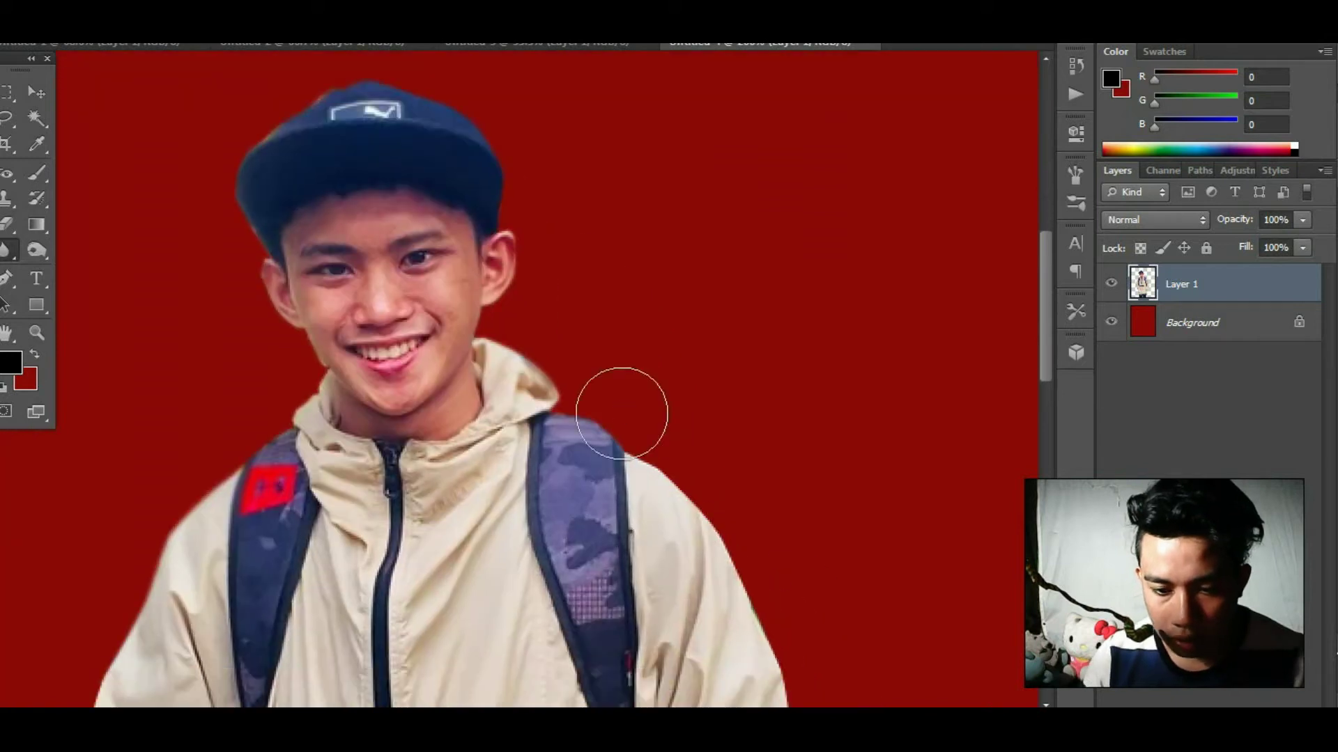
drag(776, 612, 667, 329)
drag(716, 606, 755, 200)
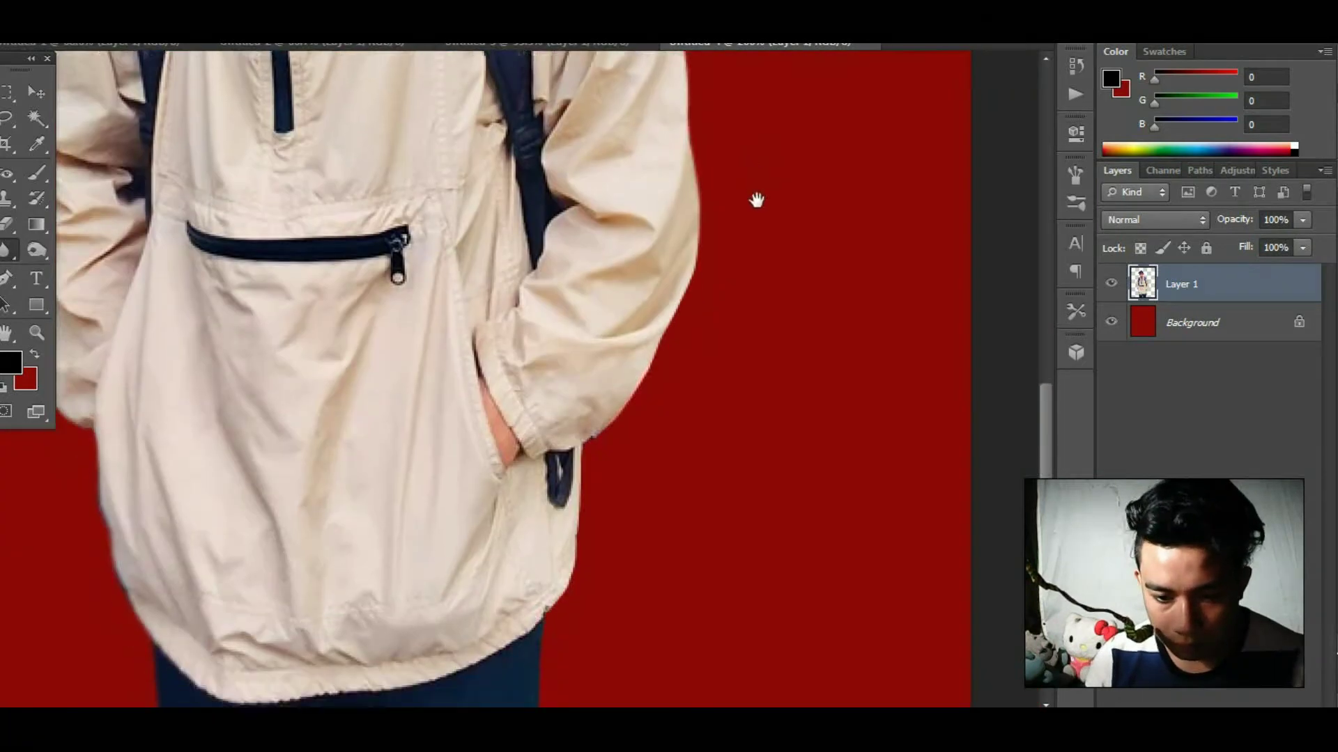
drag(592, 533, 636, 299)
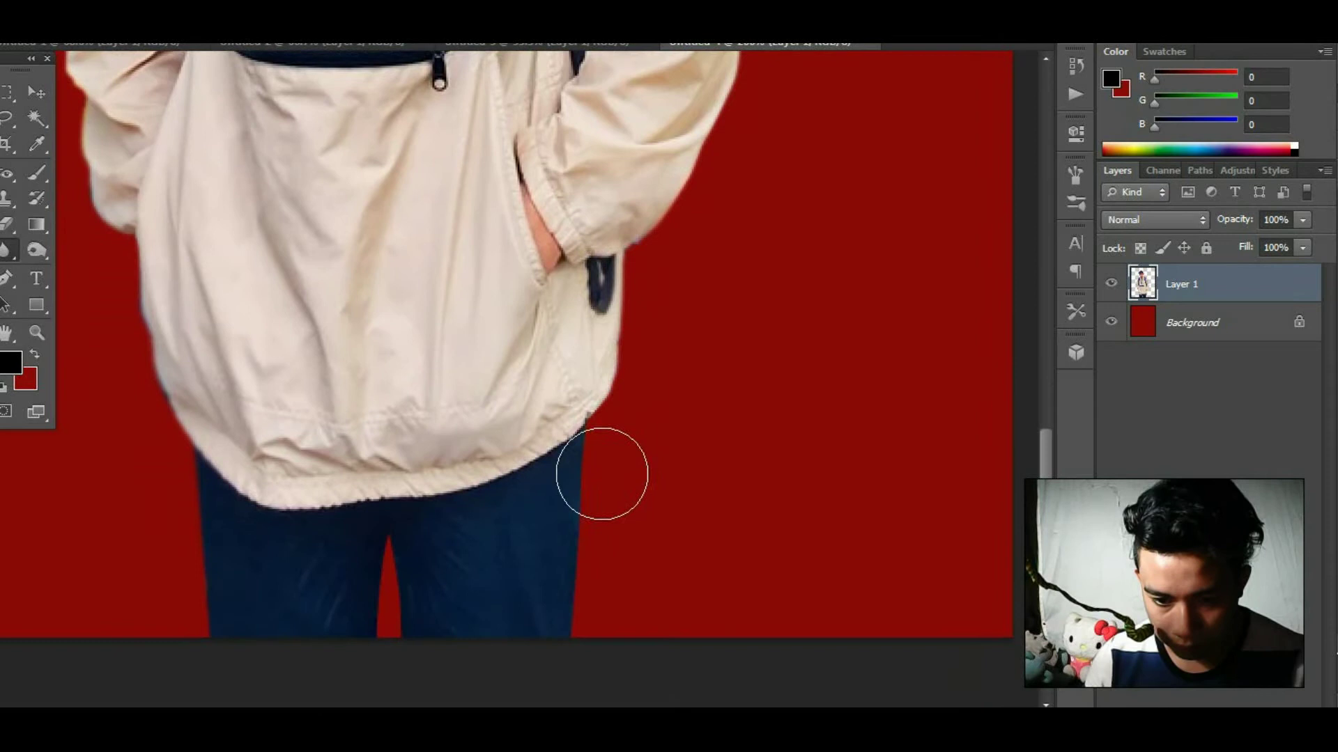
Fit the whole image on screen, check the head up close, then fit it again.
alt+click(513, 393)
right_click(526, 265)
click(533, 267)
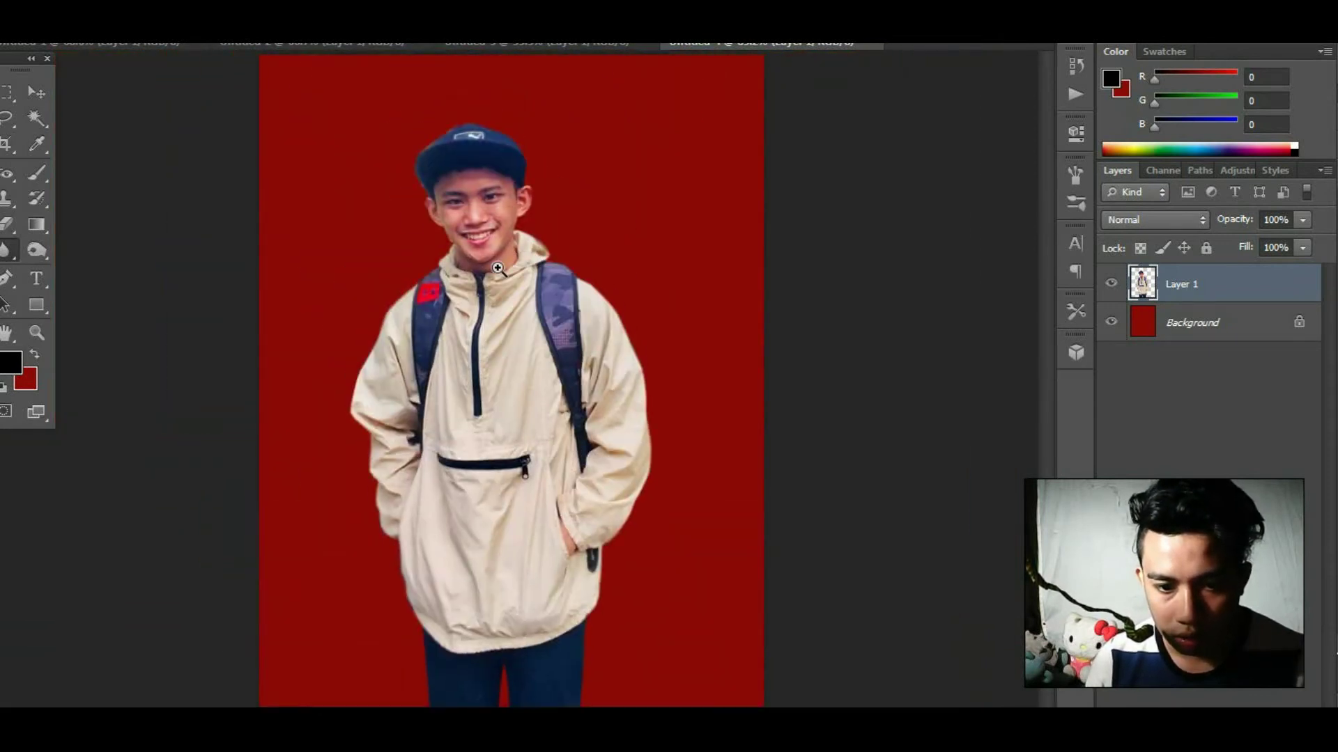
ctrl+click(404, 209)
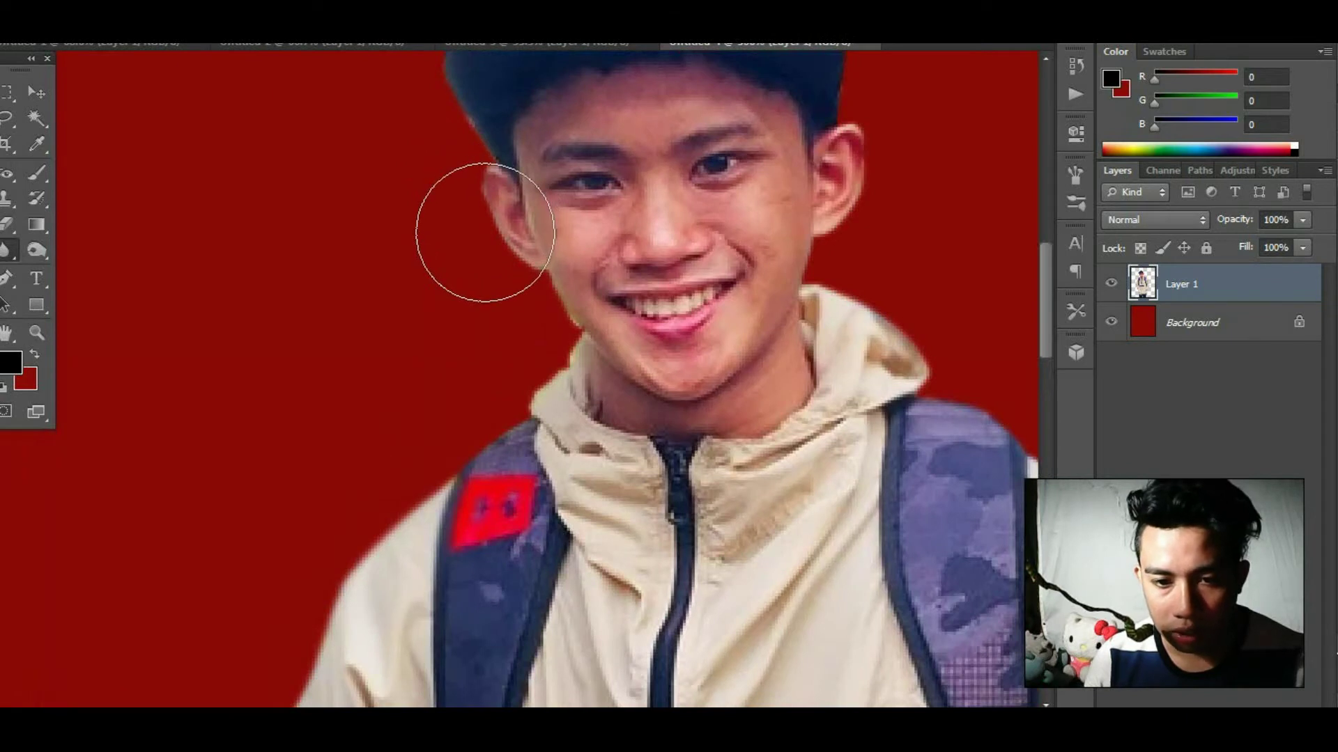
right_click(579, 297)
click(601, 307)
key(p)
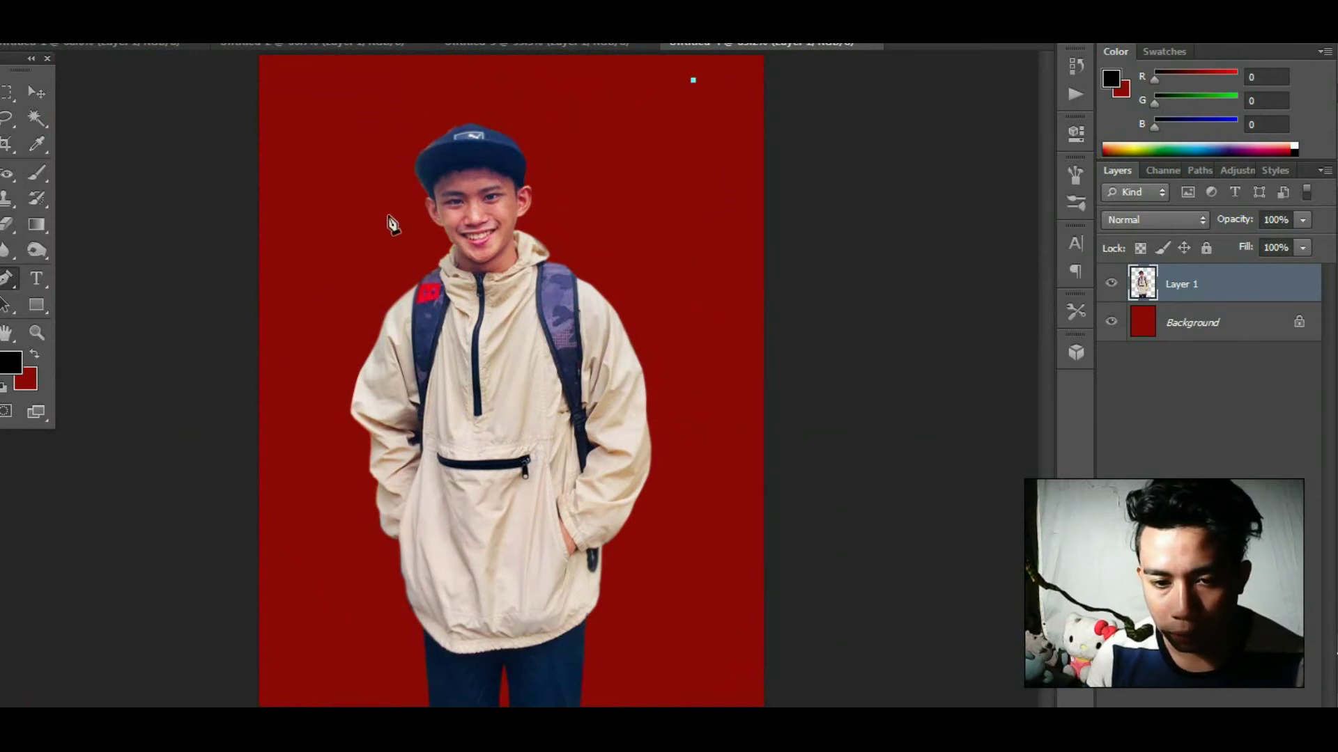
Draw a curved Pen path winding from the top right down across the man to his trousers.
mouse_move(313, 284)
mouse_down()
mouse_move(318, 355)
mouse_move(506, 335)
mouse_up()
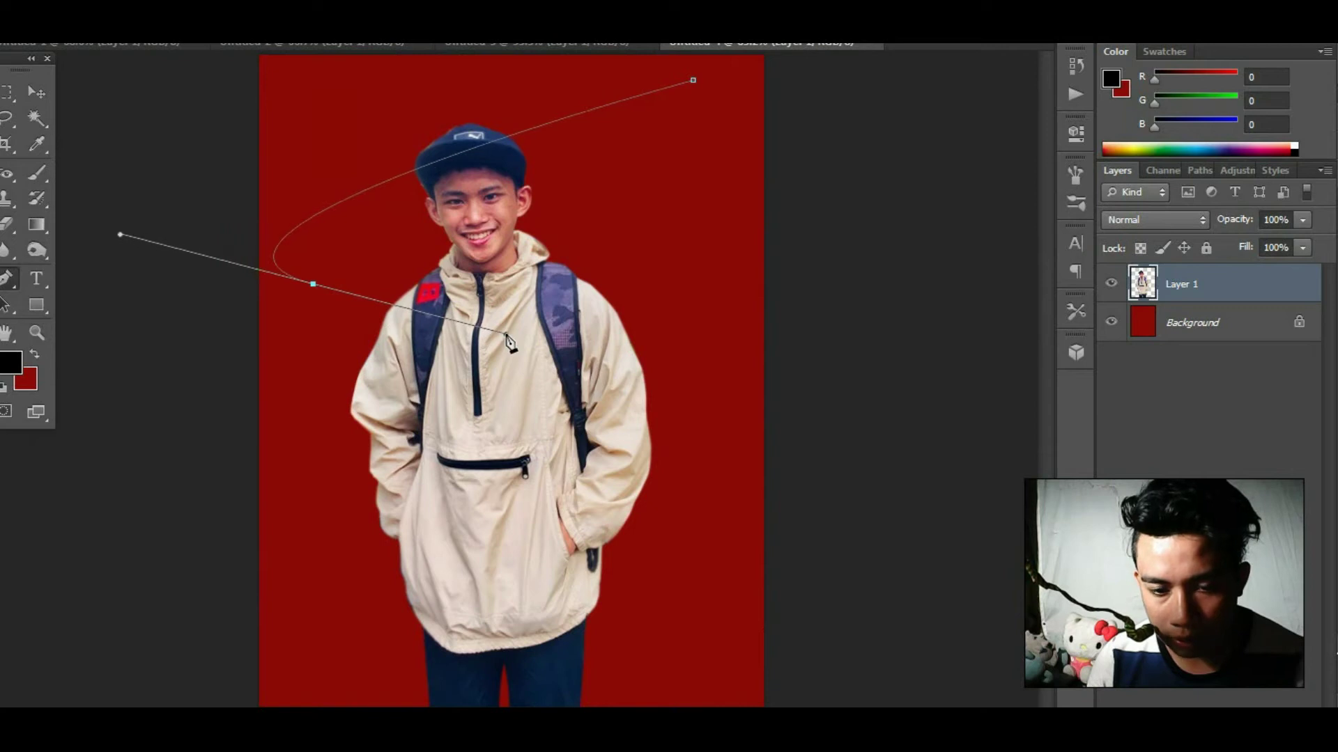
mouse_move(747, 396)
mouse_down()
mouse_move(617, 464)
mouse_move(659, 451)
mouse_up()
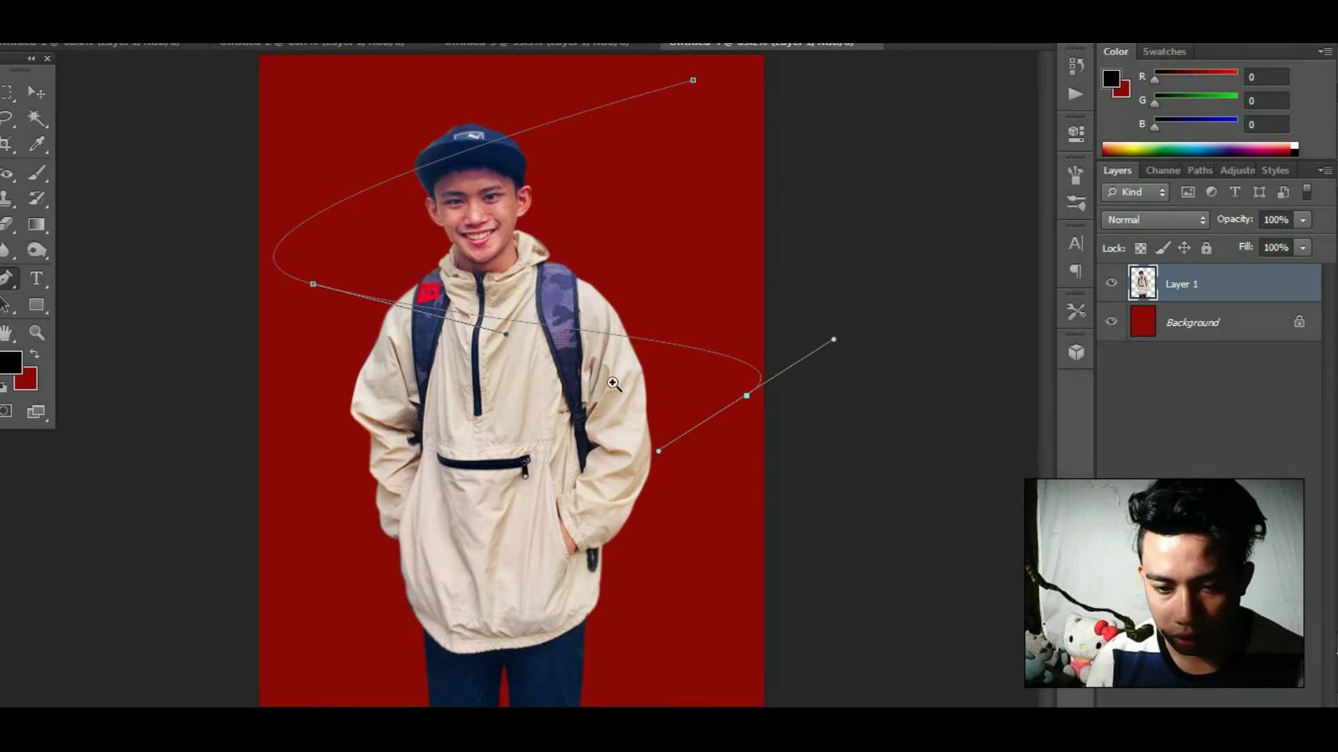
drag(613, 384, 609, 454)
key(ctrl+minus)
drag(401, 615, 426, 636)
key(ctrl+z)
mouse_move(391, 529)
mouse_down()
mouse_move(429, 554)
mouse_move(526, 559)
mouse_up()
mouse_move(611, 605)
mouse_down()
mouse_move(517, 659)
mouse_move(476, 657)
mouse_up()
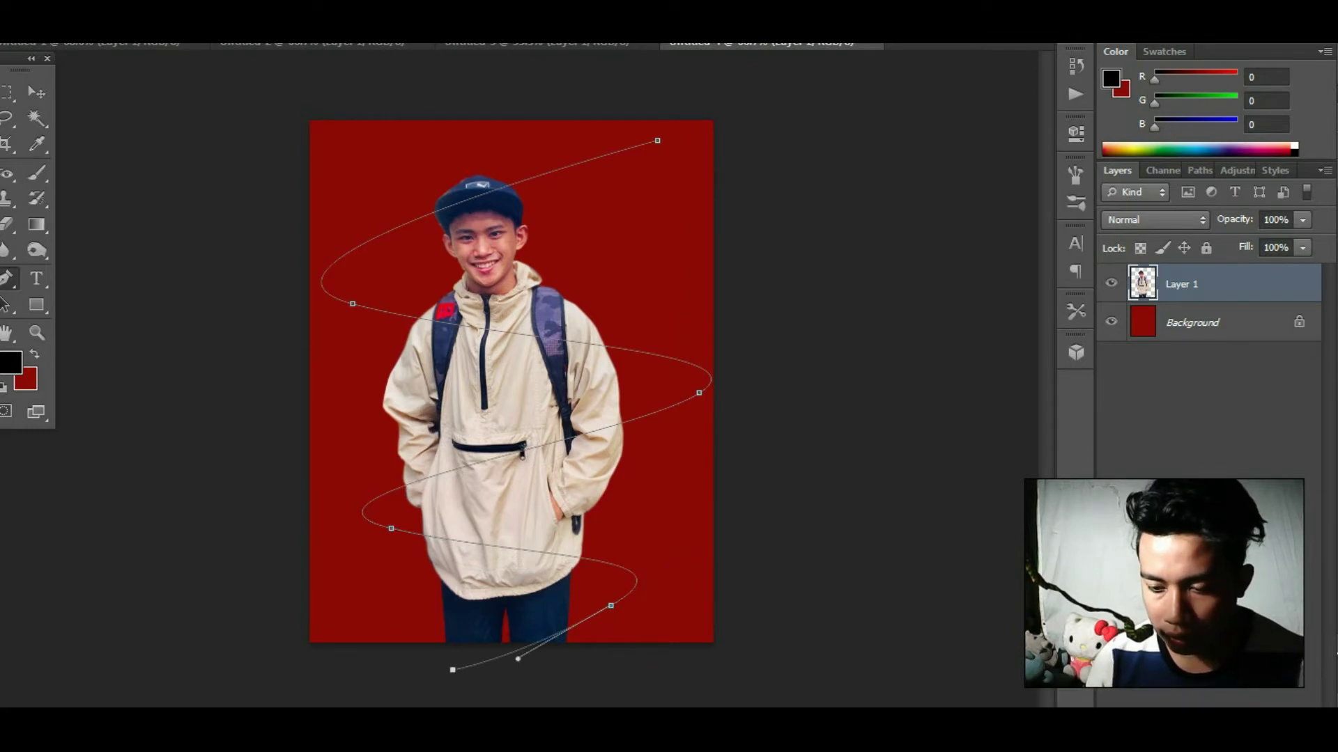
Add a new empty Layer 2 above the cut-out and bring up the brush presets.
key(ctrl+shift+alt+n)
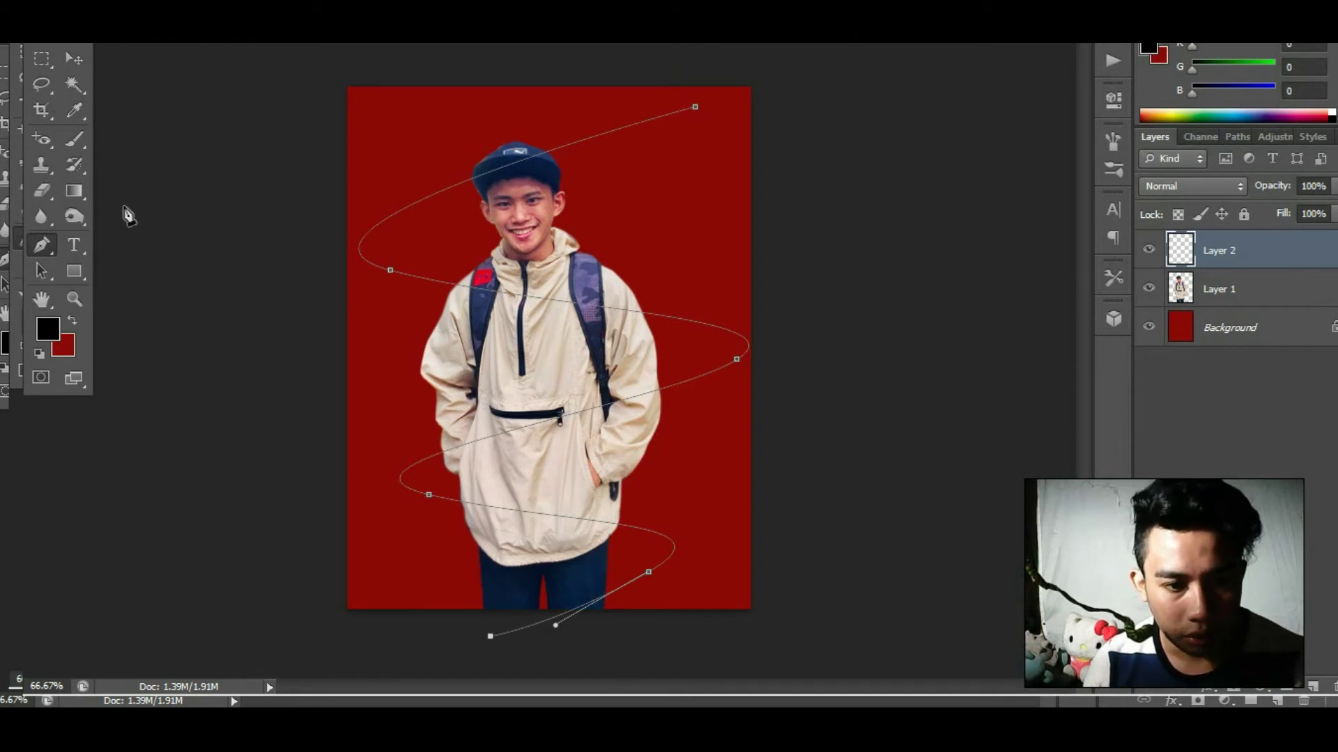
key(b)
right_click(184, 79)
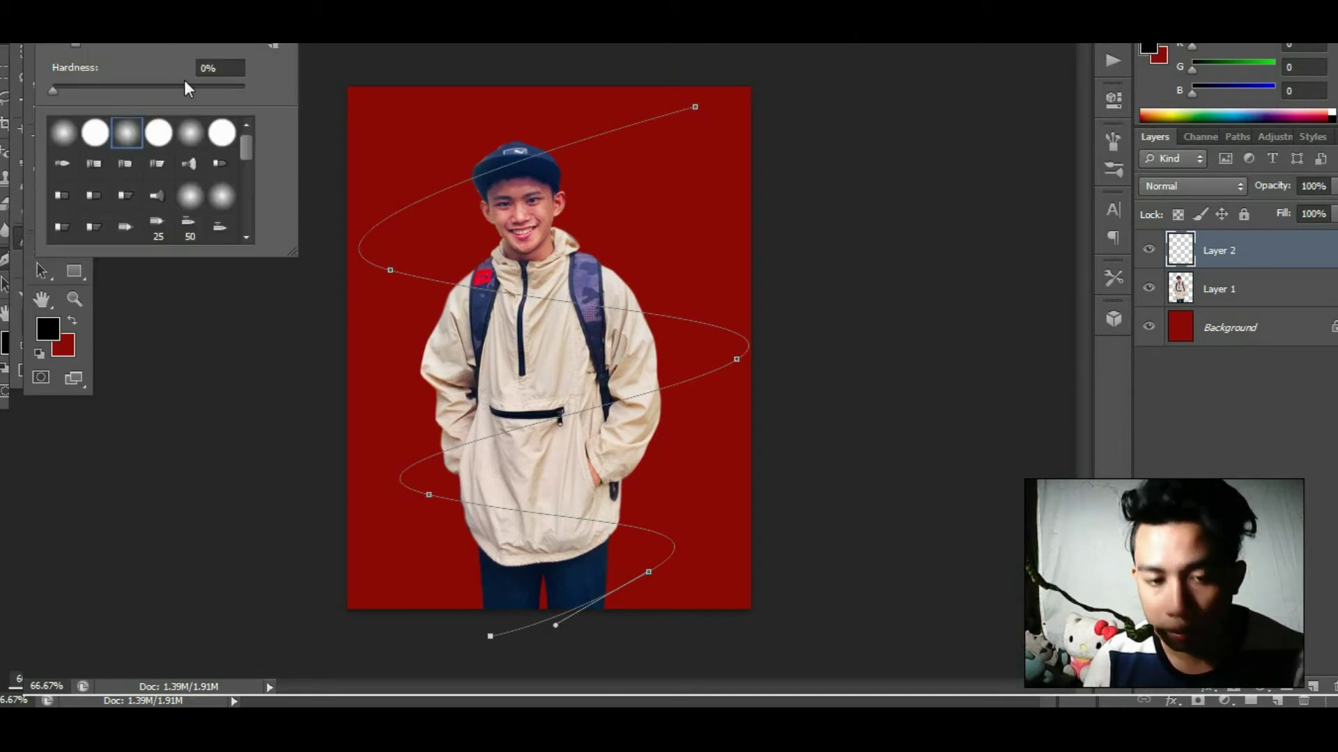
Choose the brush preset sized 45.
mouse_move(248, 159)
mouse_down()
mouse_move(237, 232)
mouse_move(241, 197)
mouse_up()
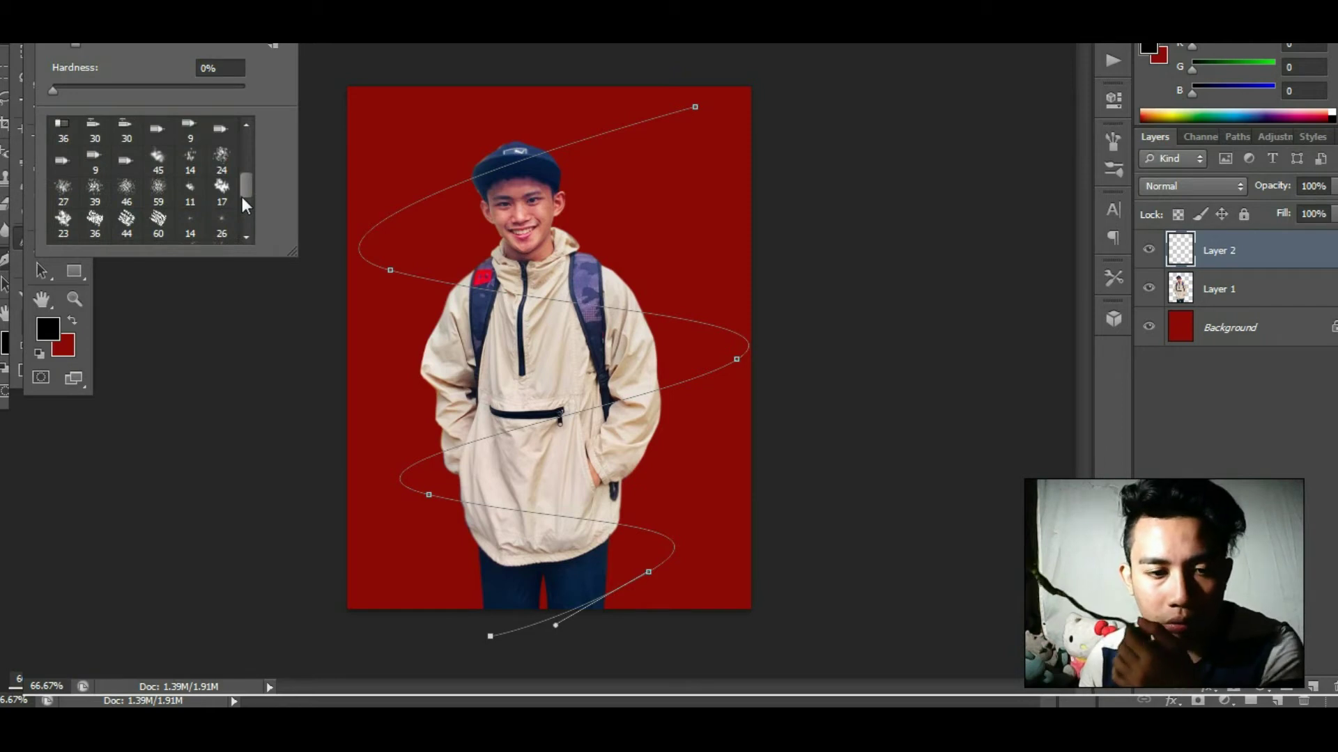
drag(242, 198, 242, 189)
click(158, 189)
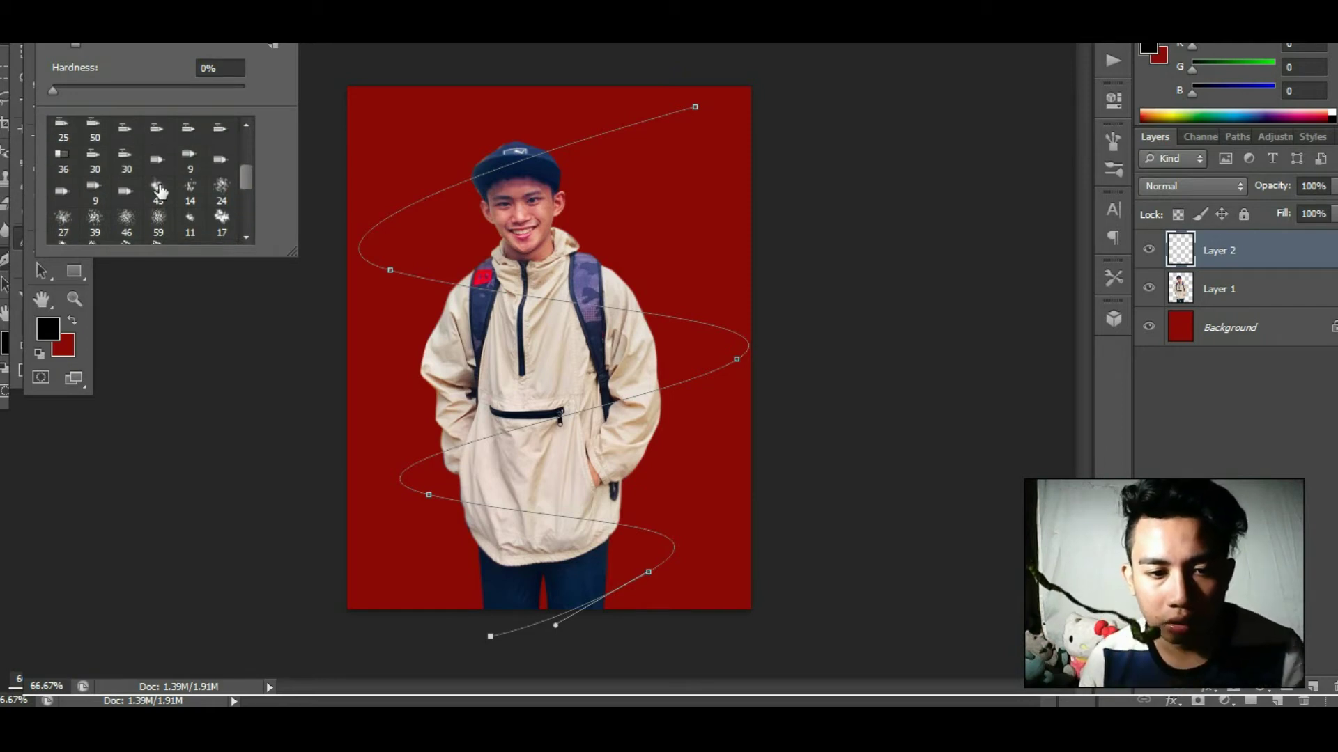
click(293, 322)
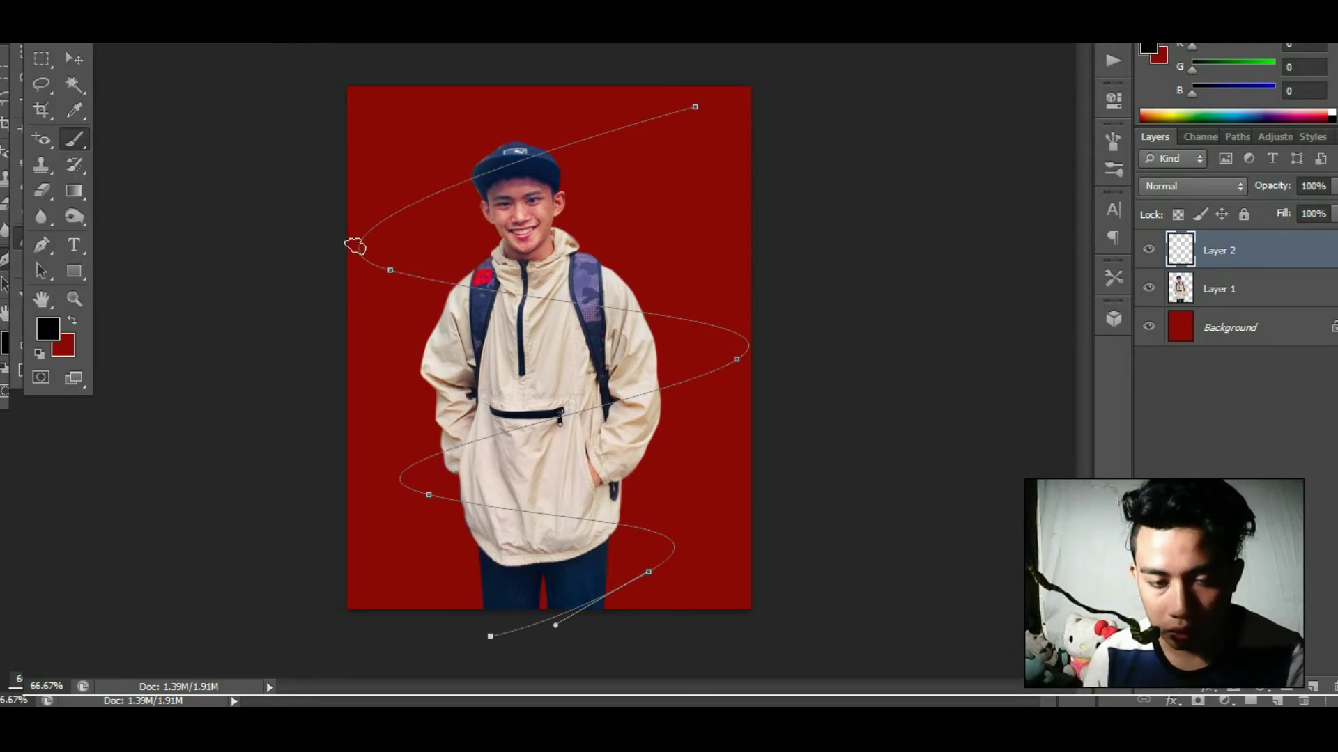
Check the spiral path's Stroke Path settings, keeping Brush as the stroking tool.
key(p)
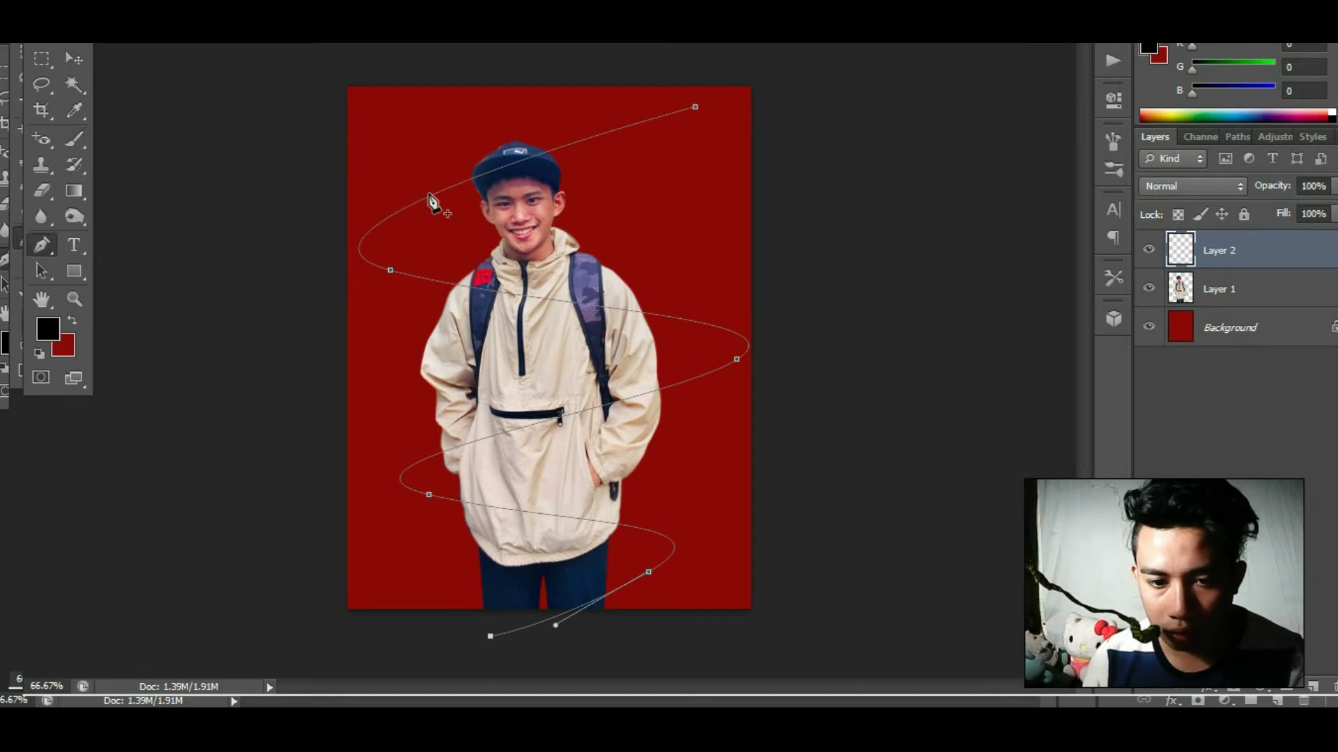
right_click(430, 198)
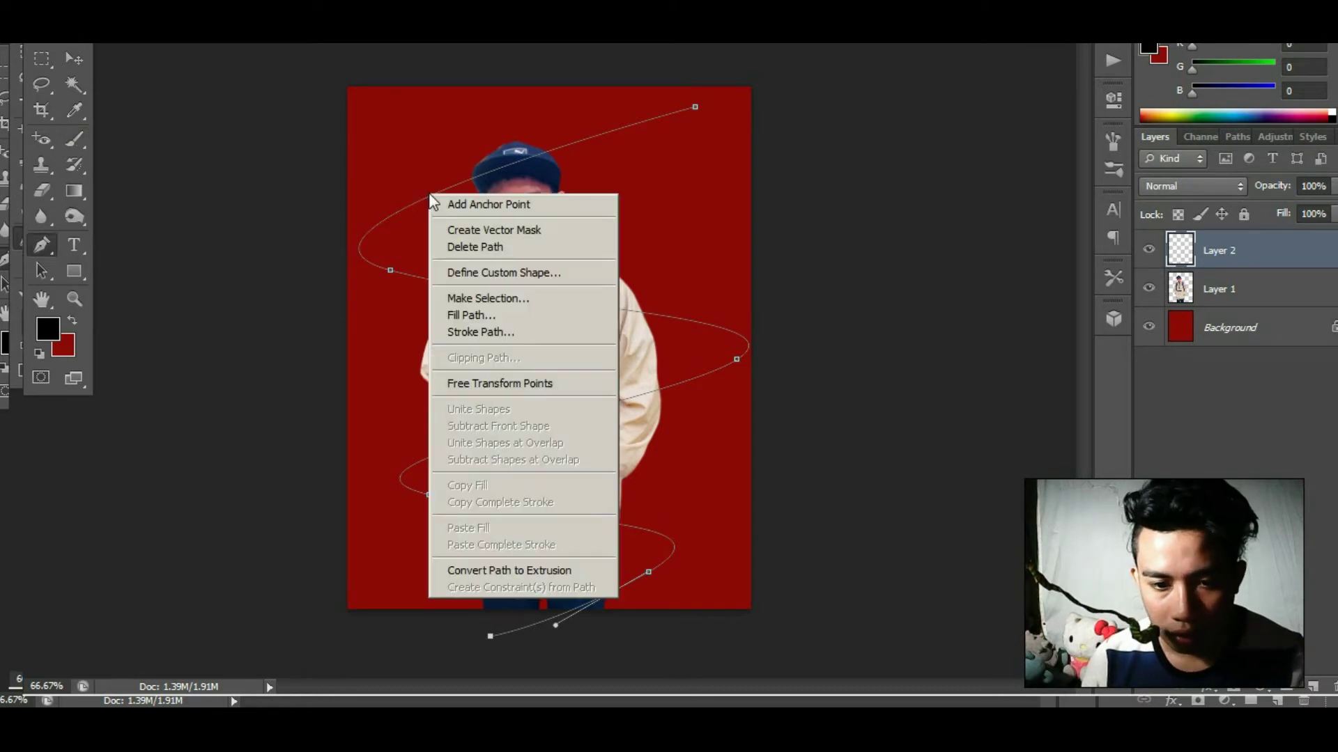
click(471, 335)
click(618, 191)
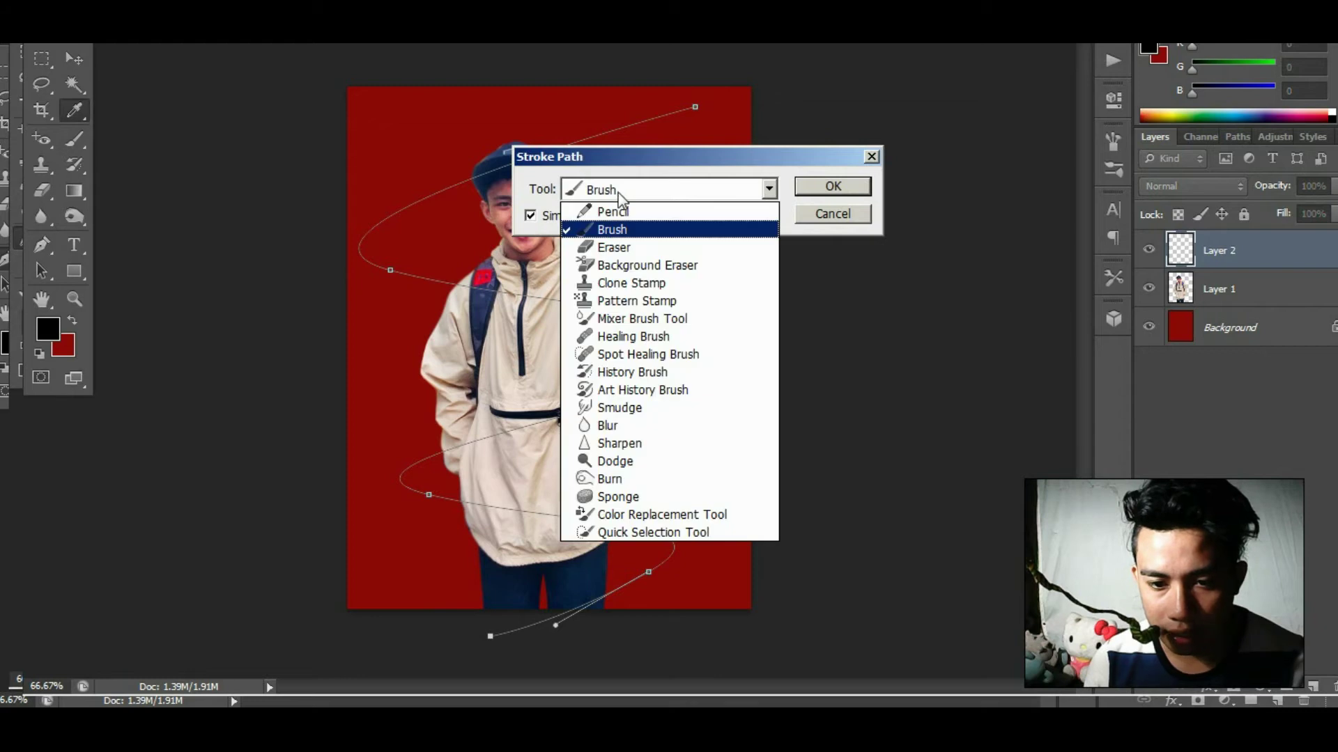
click(615, 218)
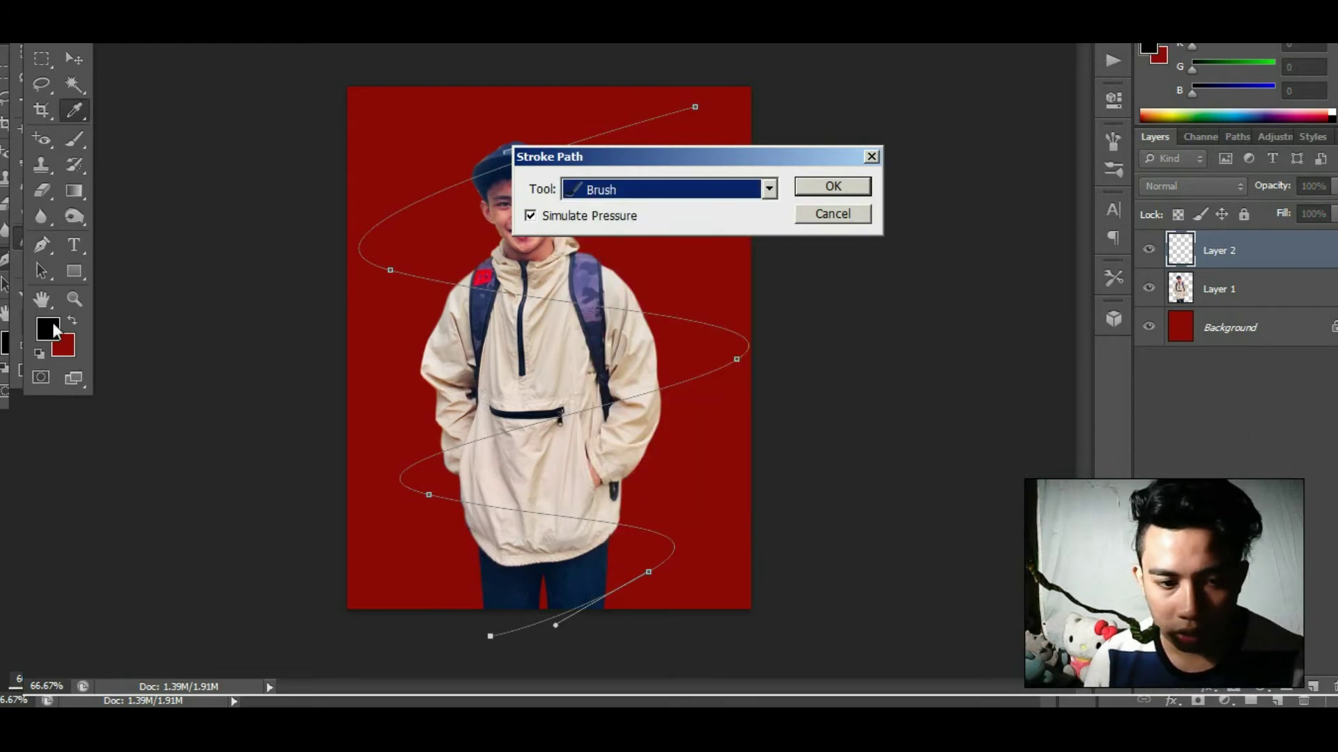
click(834, 213)
Set the foreground colour to fully saturated bright orange, #ffae00.
click(49, 331)
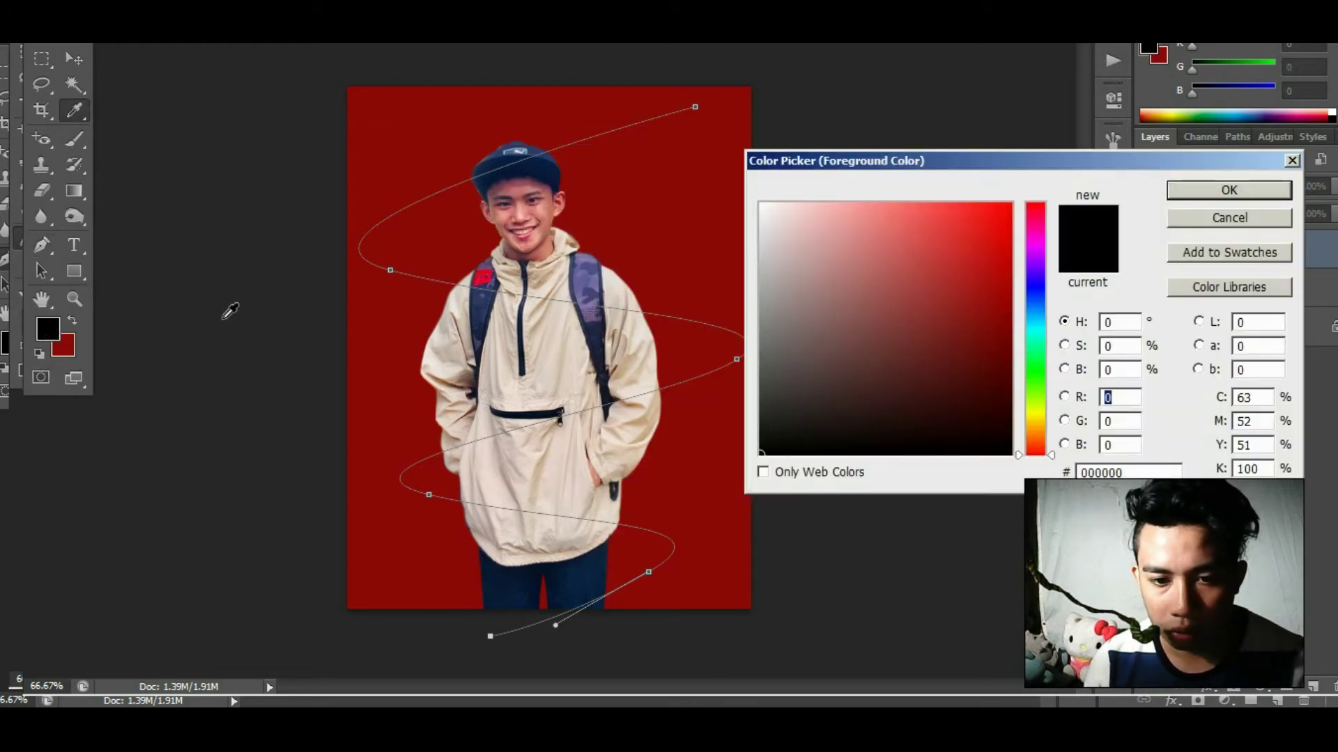
drag(1035, 365, 1035, 427)
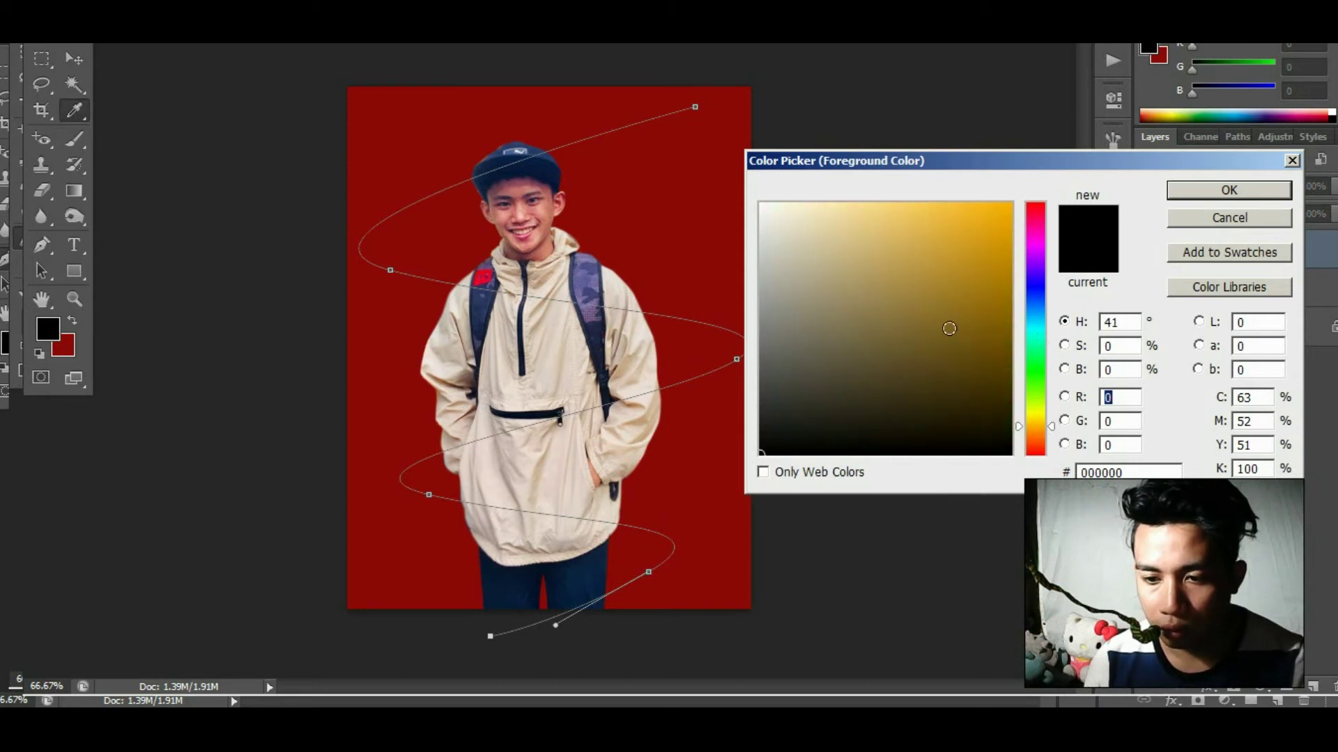
click(1010, 203)
click(1171, 191)
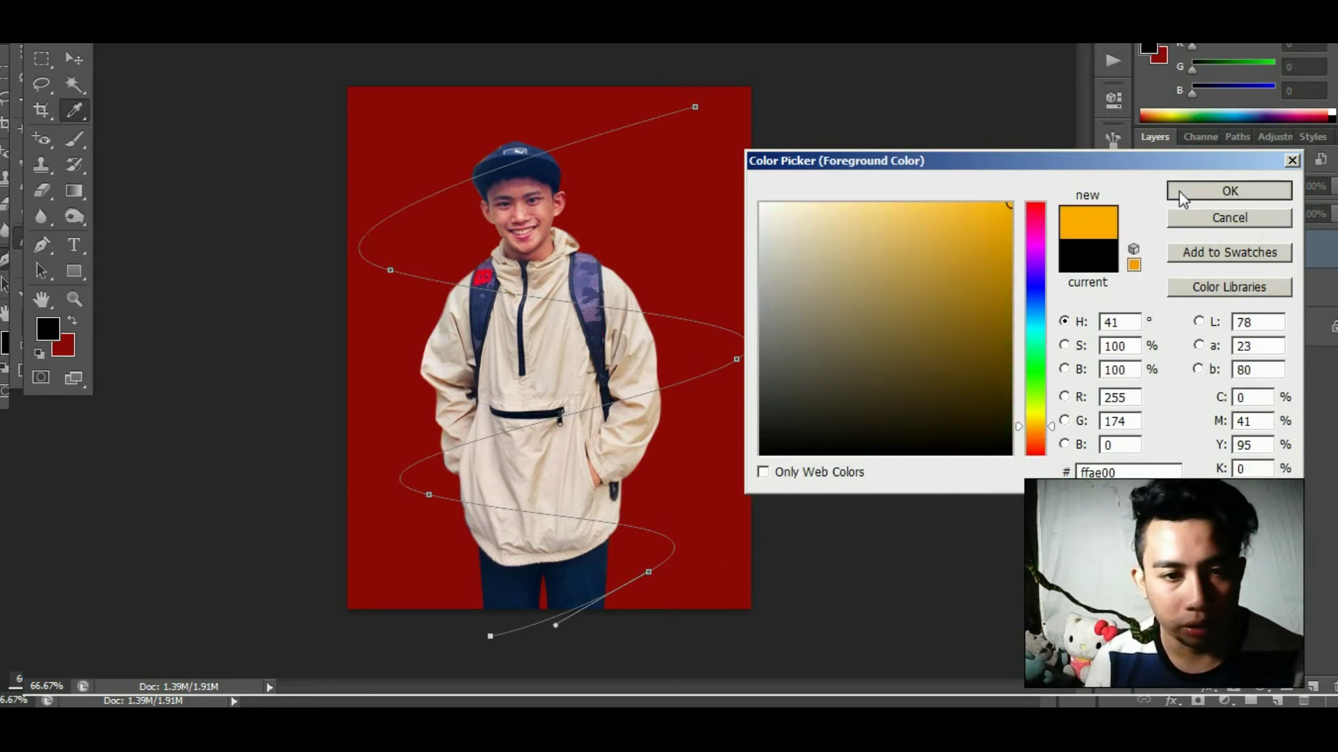
Stroke the spiral path with the brush, then undo back to the unpainted path.
right_click(388, 216)
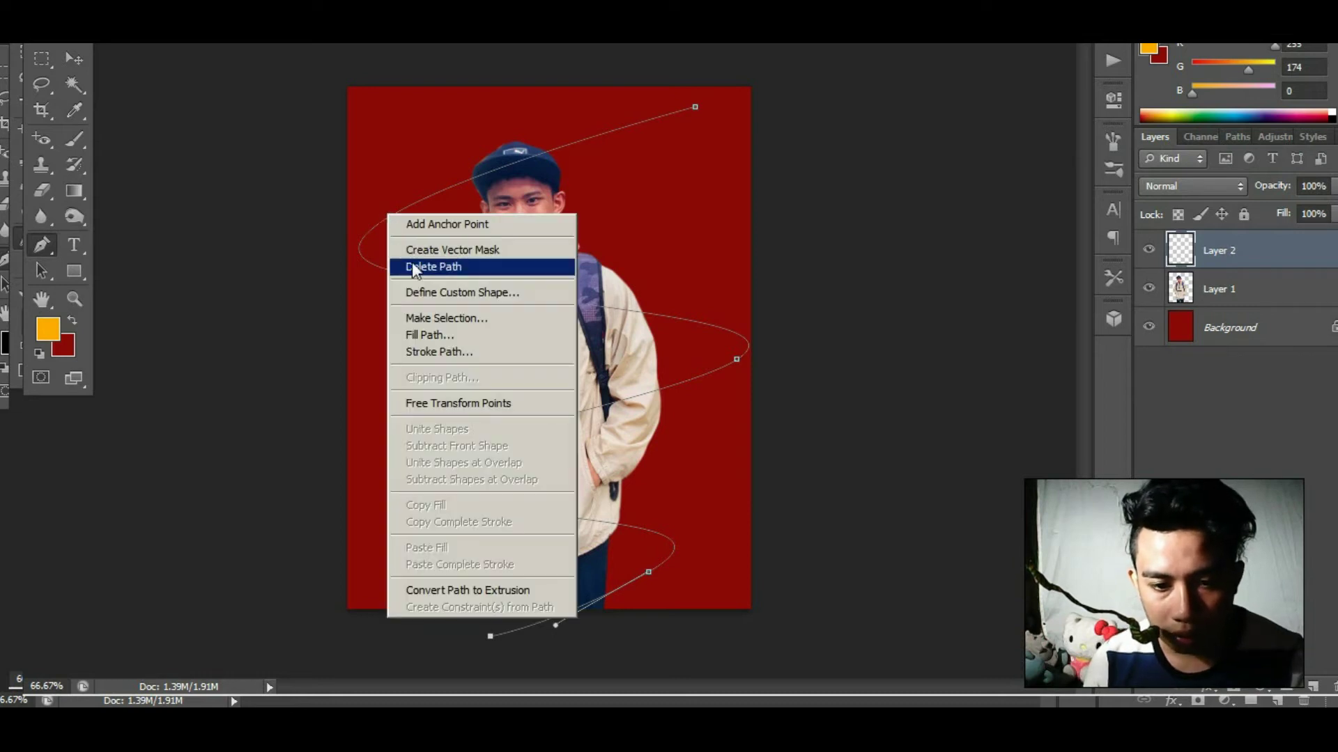
click(441, 351)
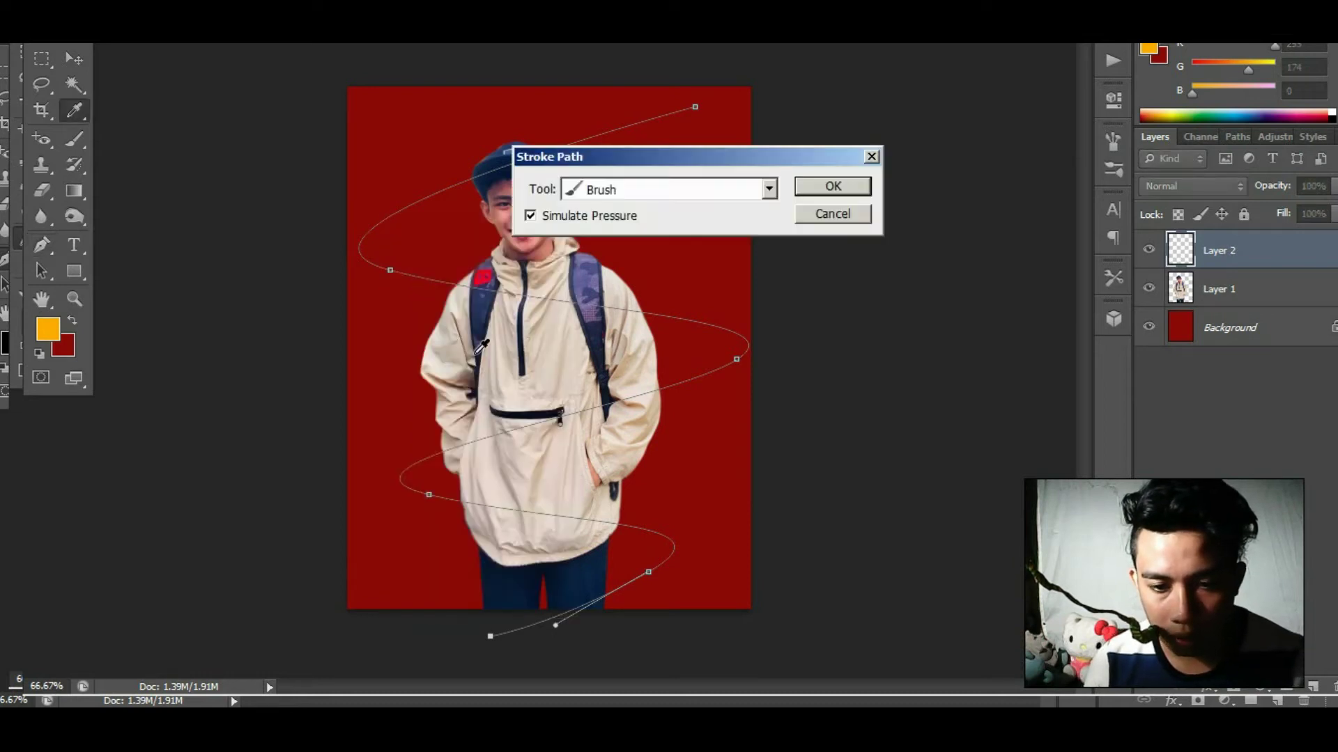
click(666, 201)
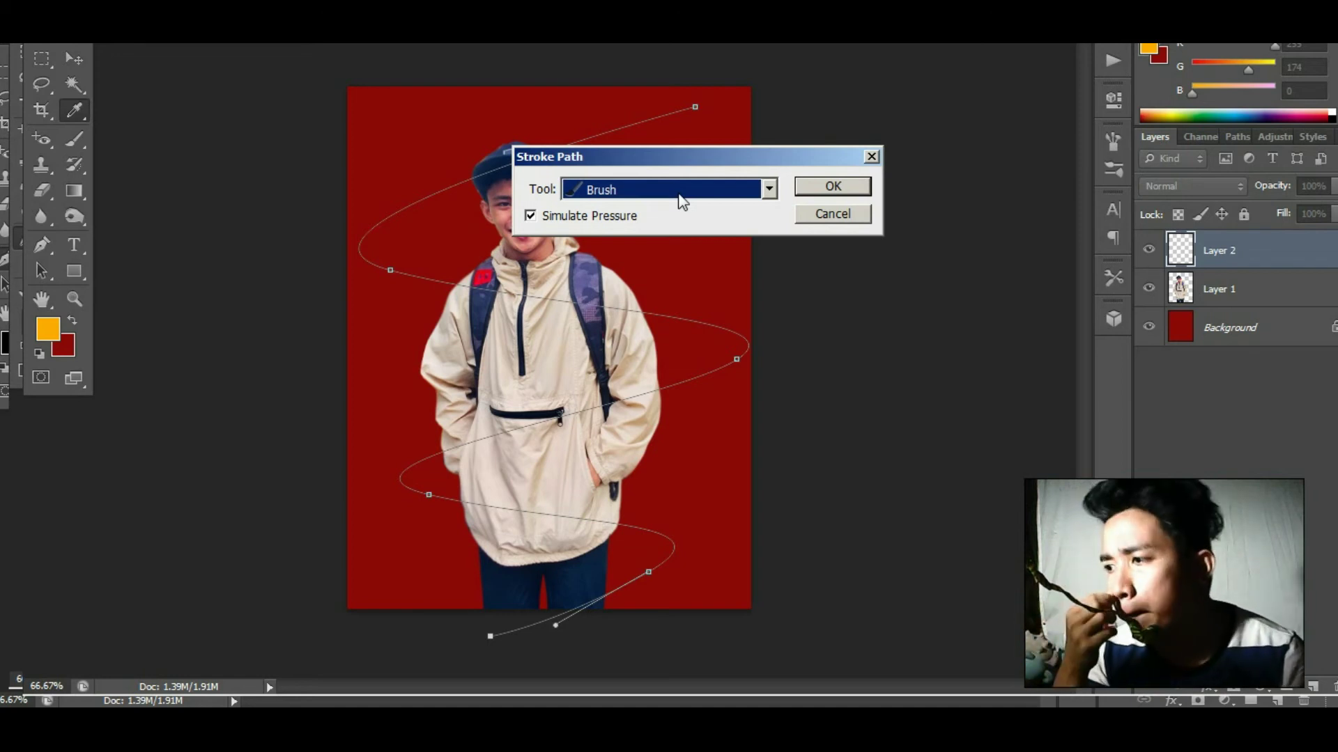
click(682, 195)
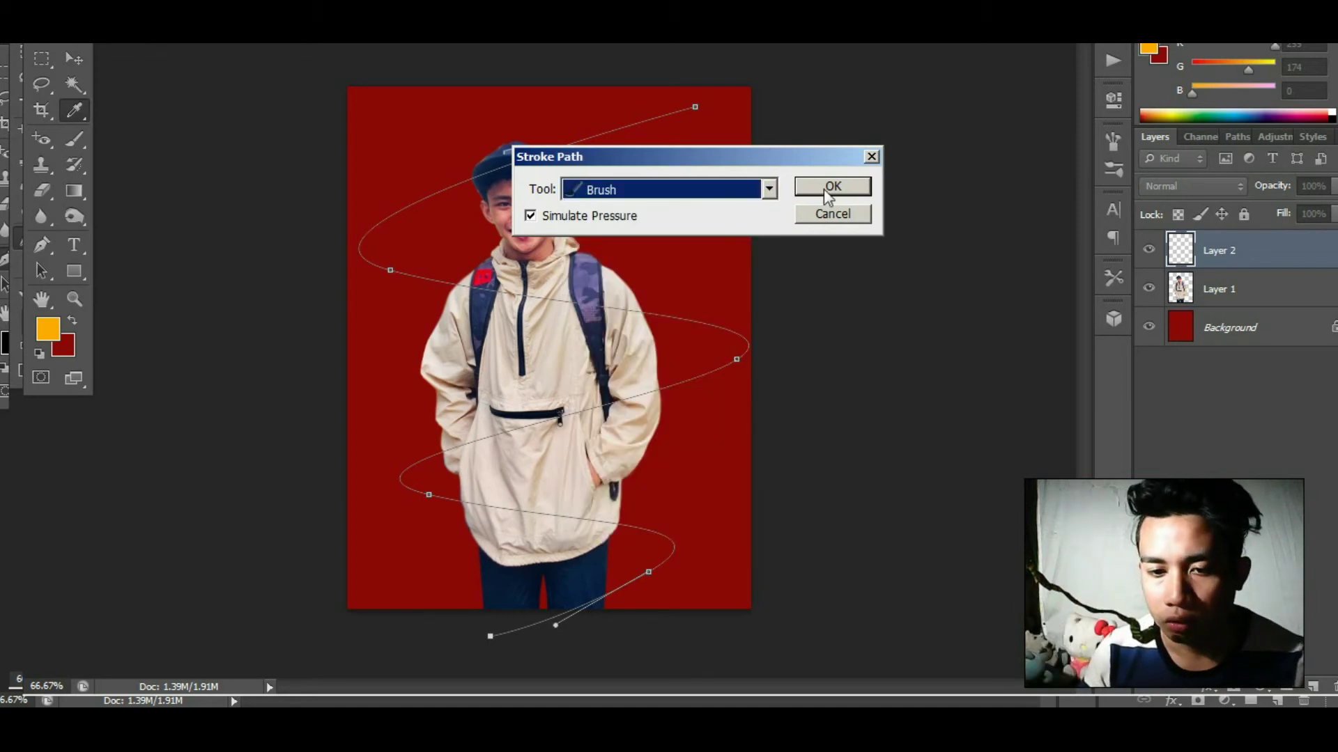
click(833, 187)
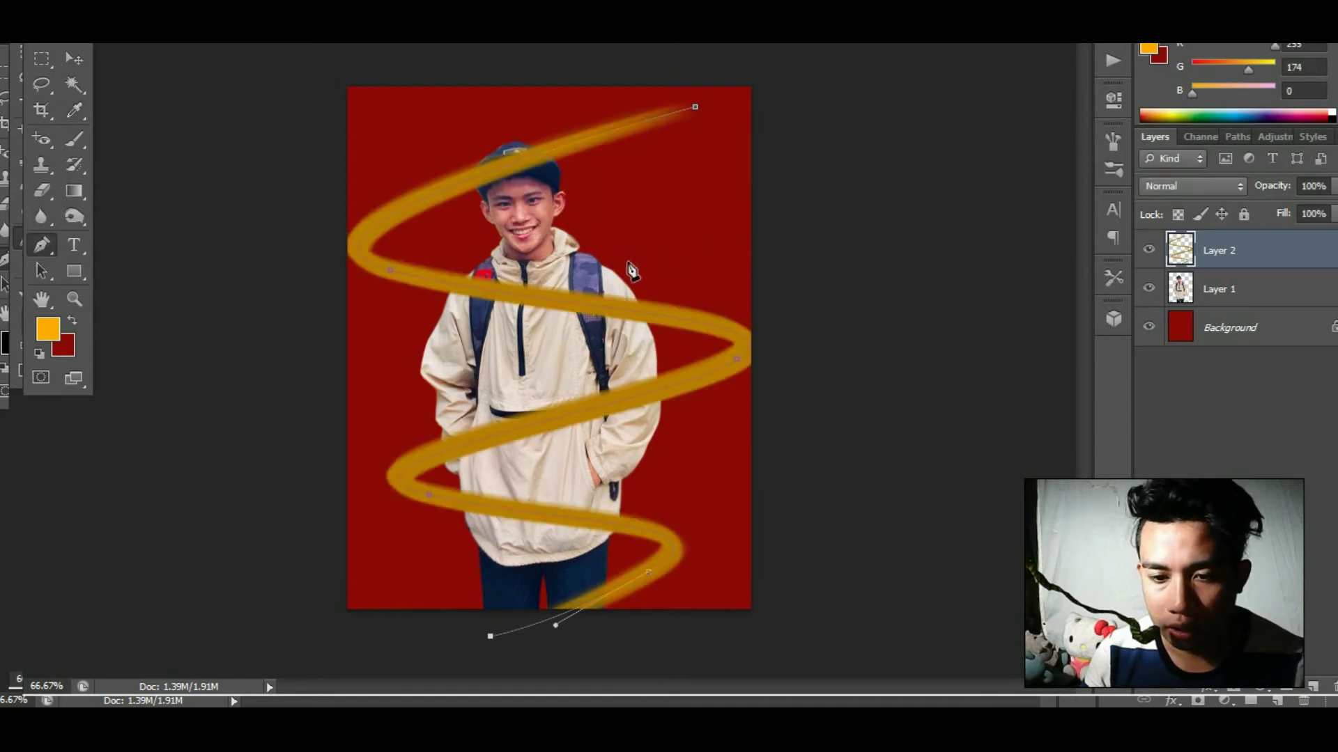
right_click(702, 262)
click(746, 282)
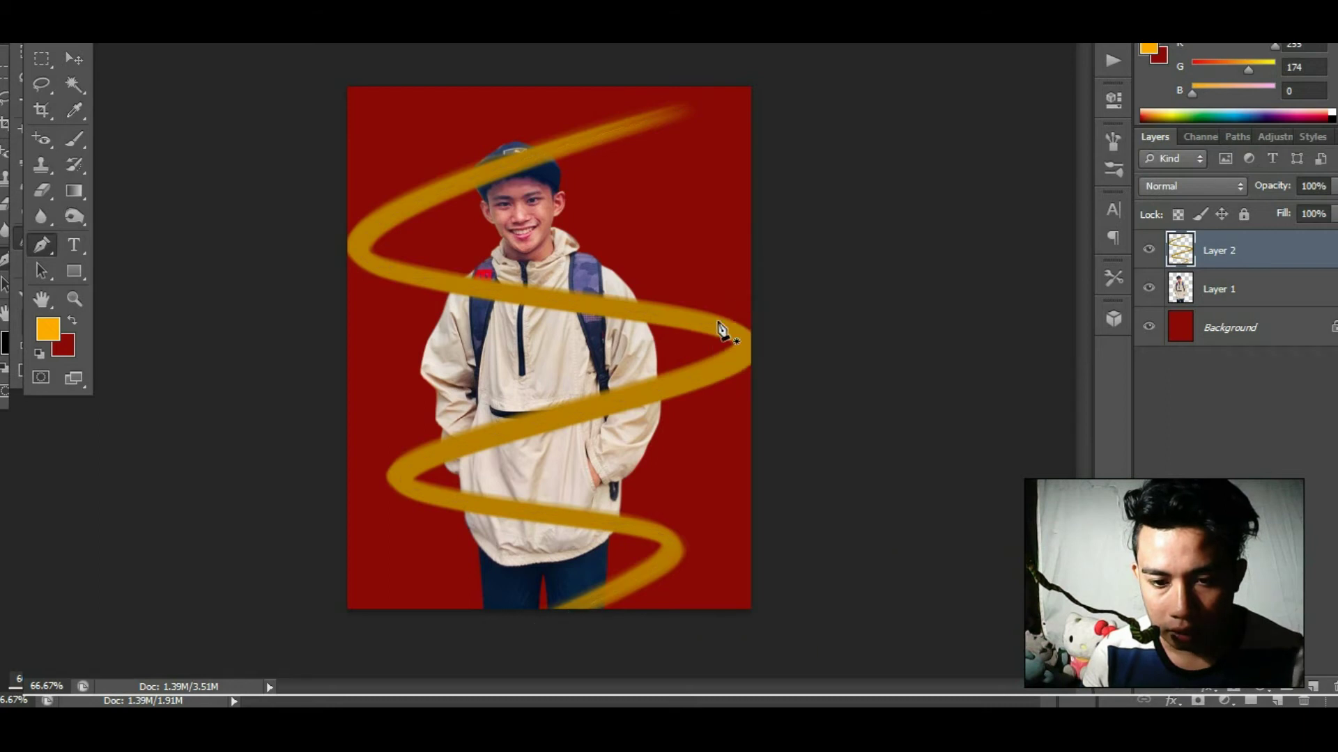
key(ctrl+alt+z)
key(ctrl+alt+z)
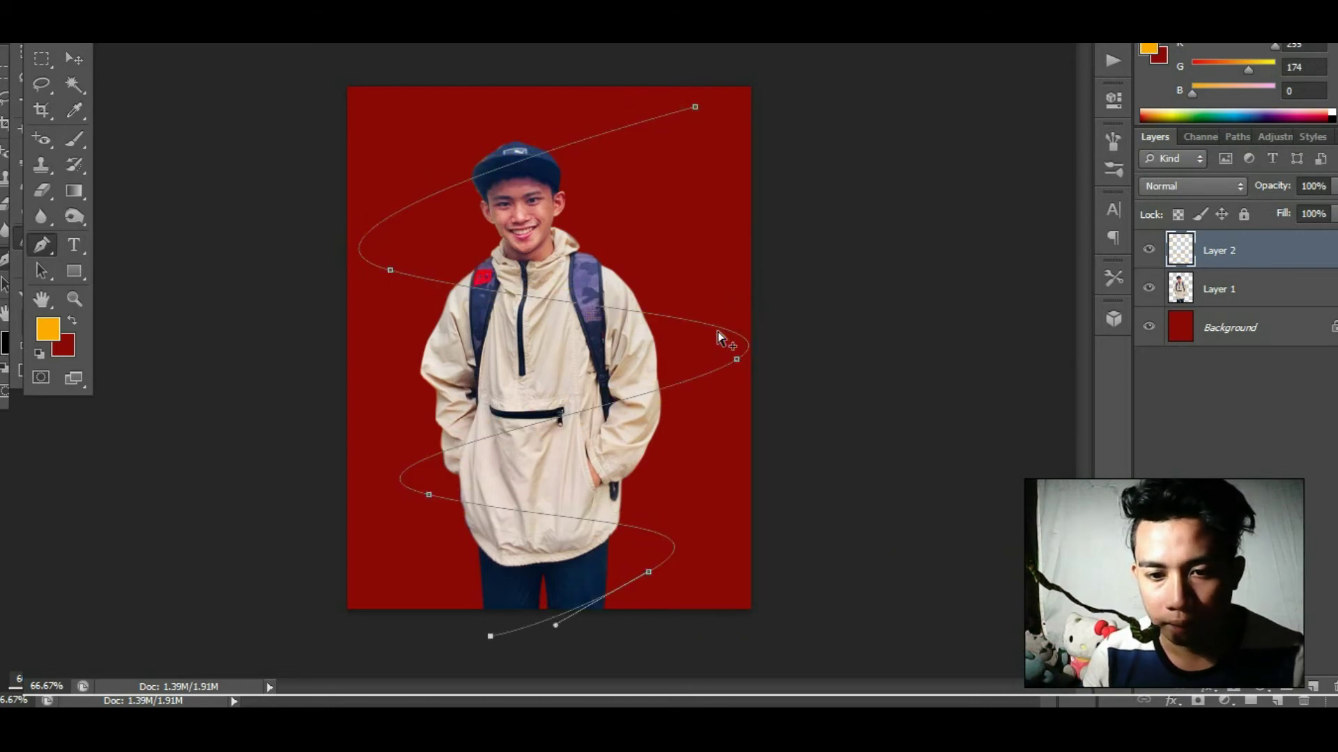
Choose a soft round brush tip with 0% hardness.
key(b)
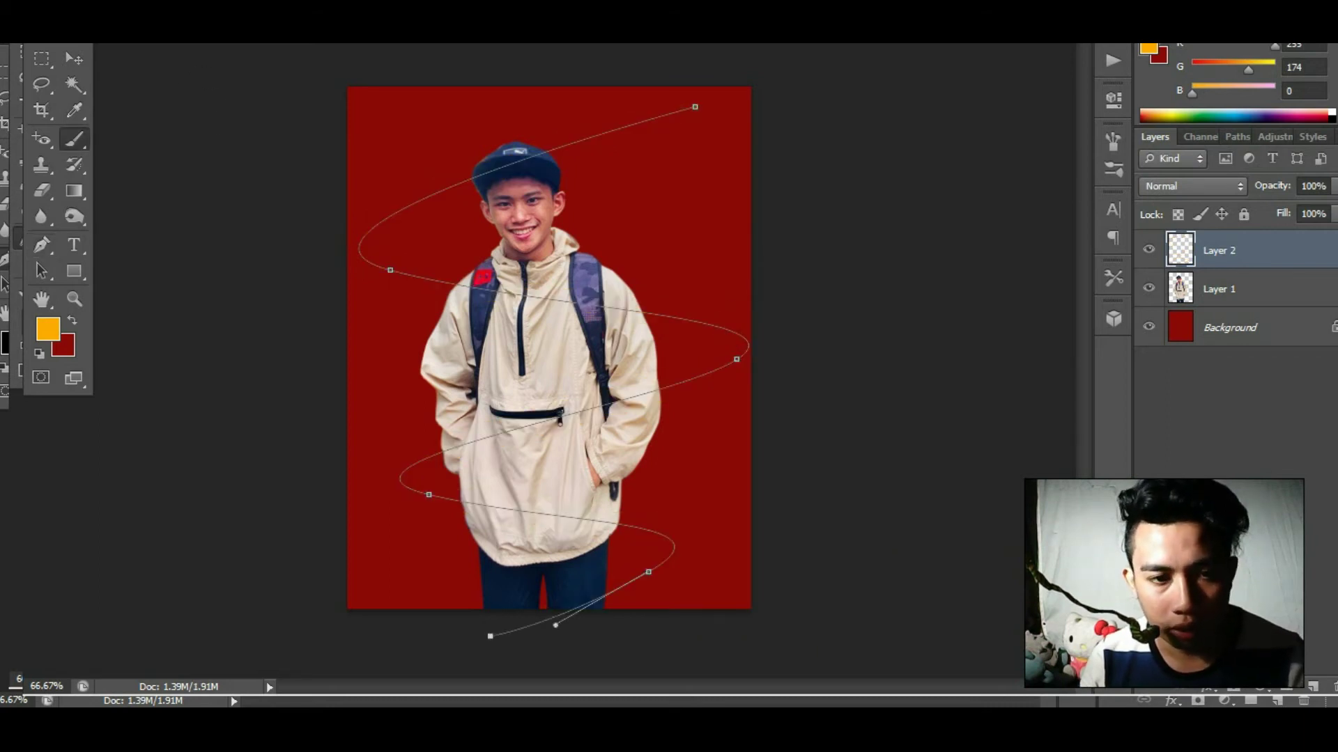
click(59, 32)
scroll(185, 132, up, 3)
click(63, 133)
key(Return)
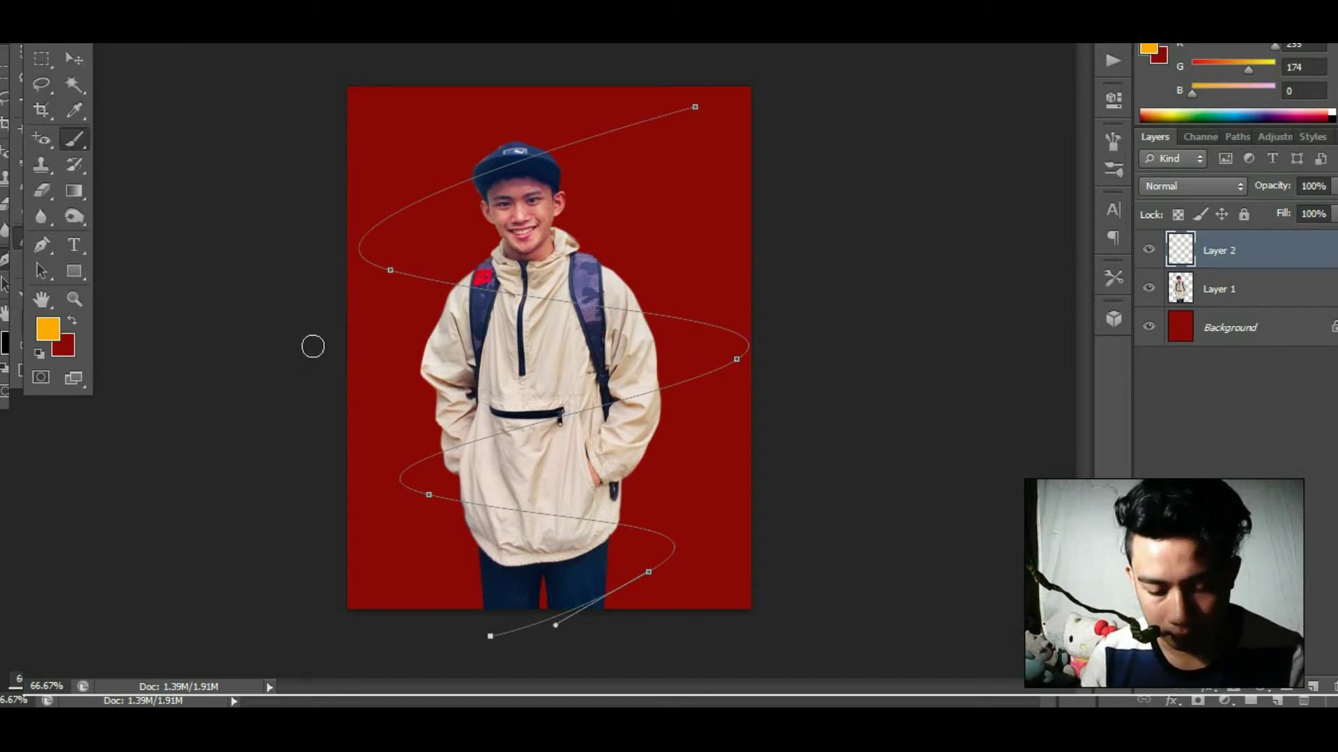
Stroke the spiral with the soft orange brush, then undo that stroke.
key(p)
right_click(454, 282)
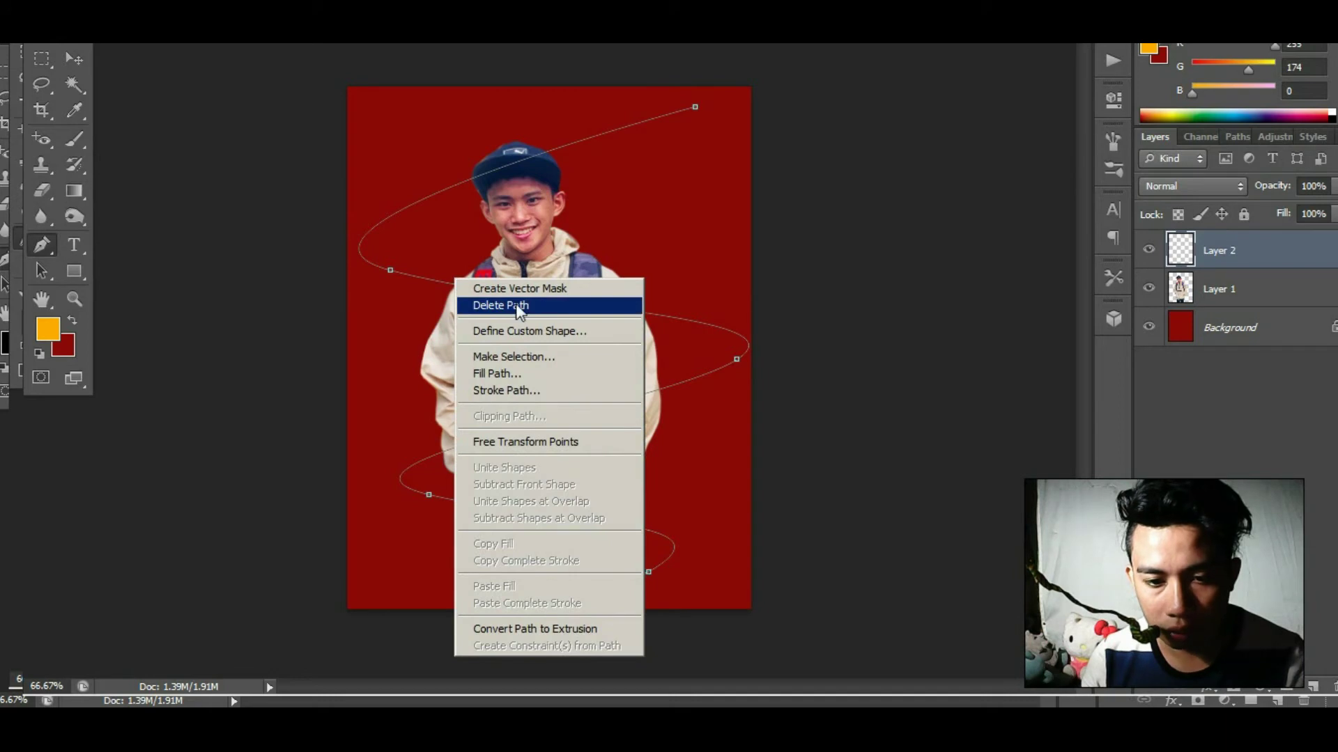
click(525, 387)
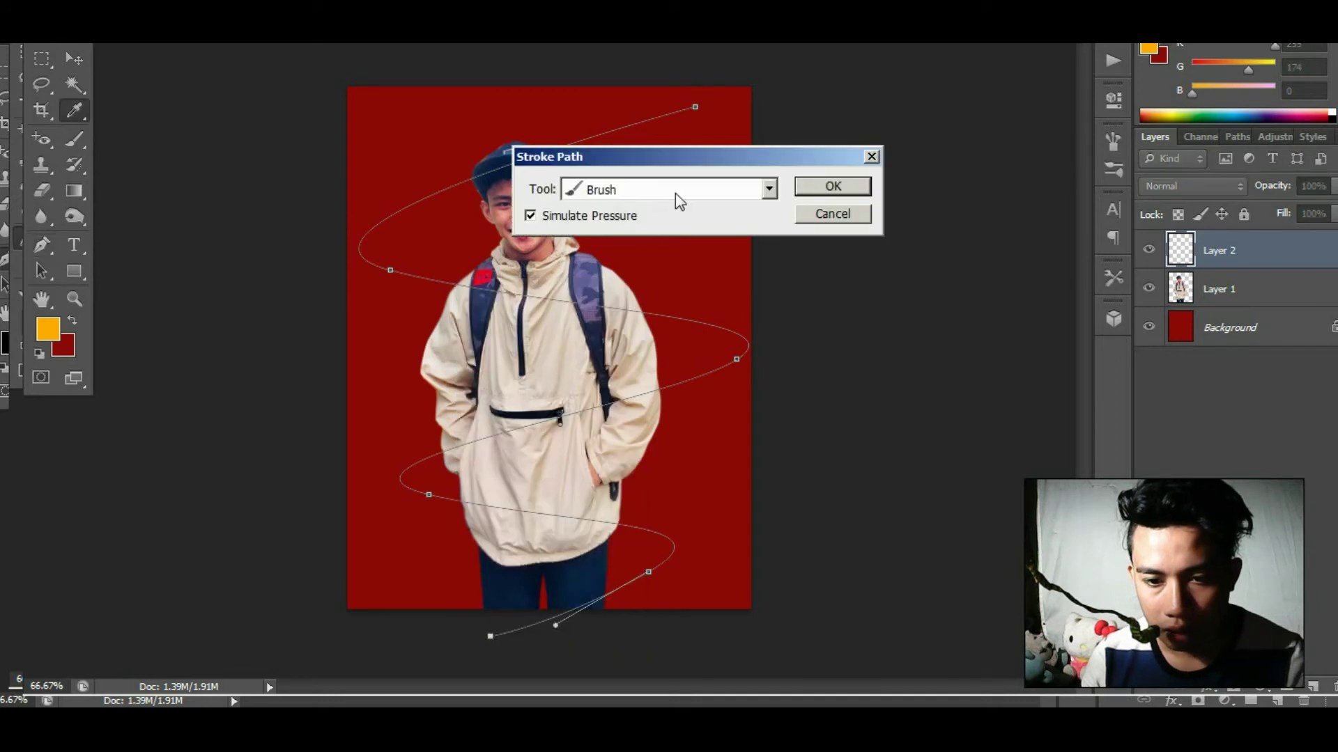
click(824, 186)
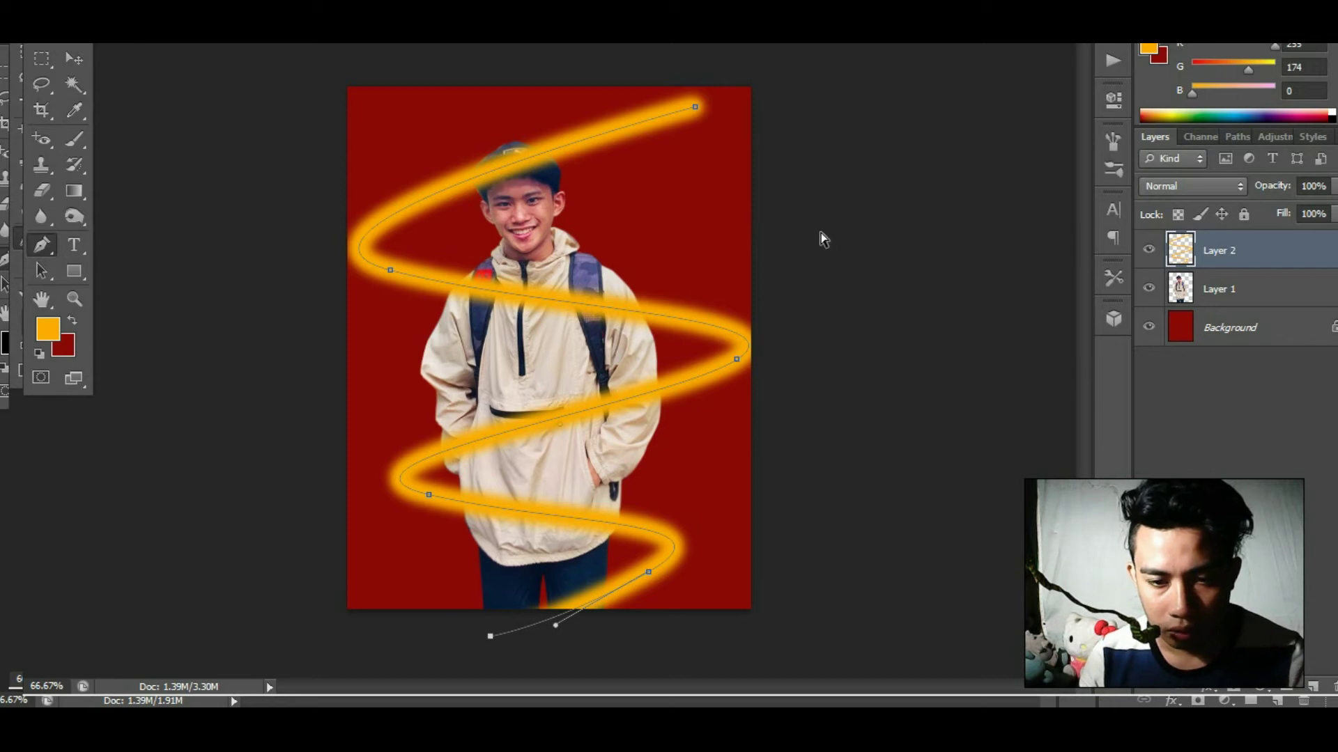
key(ctrl+z)
key(b)
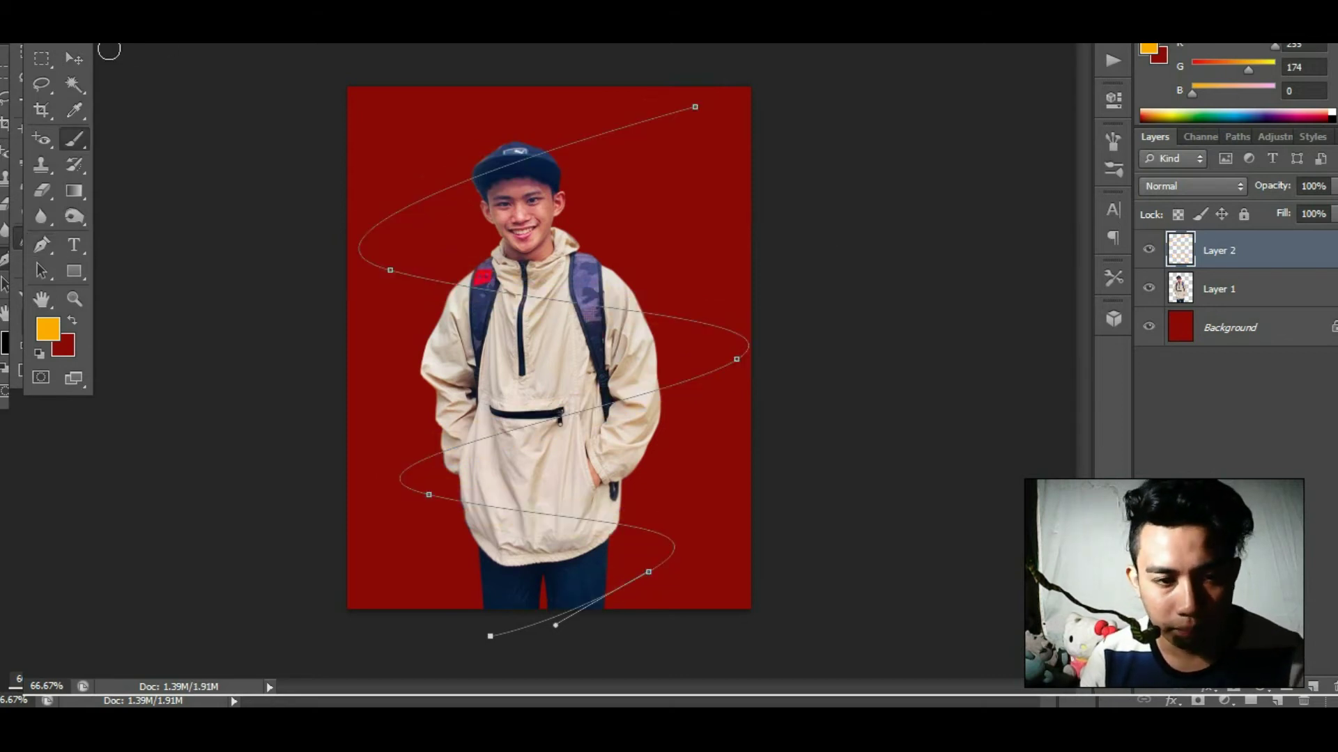
scroll(239, 153, down, 2)
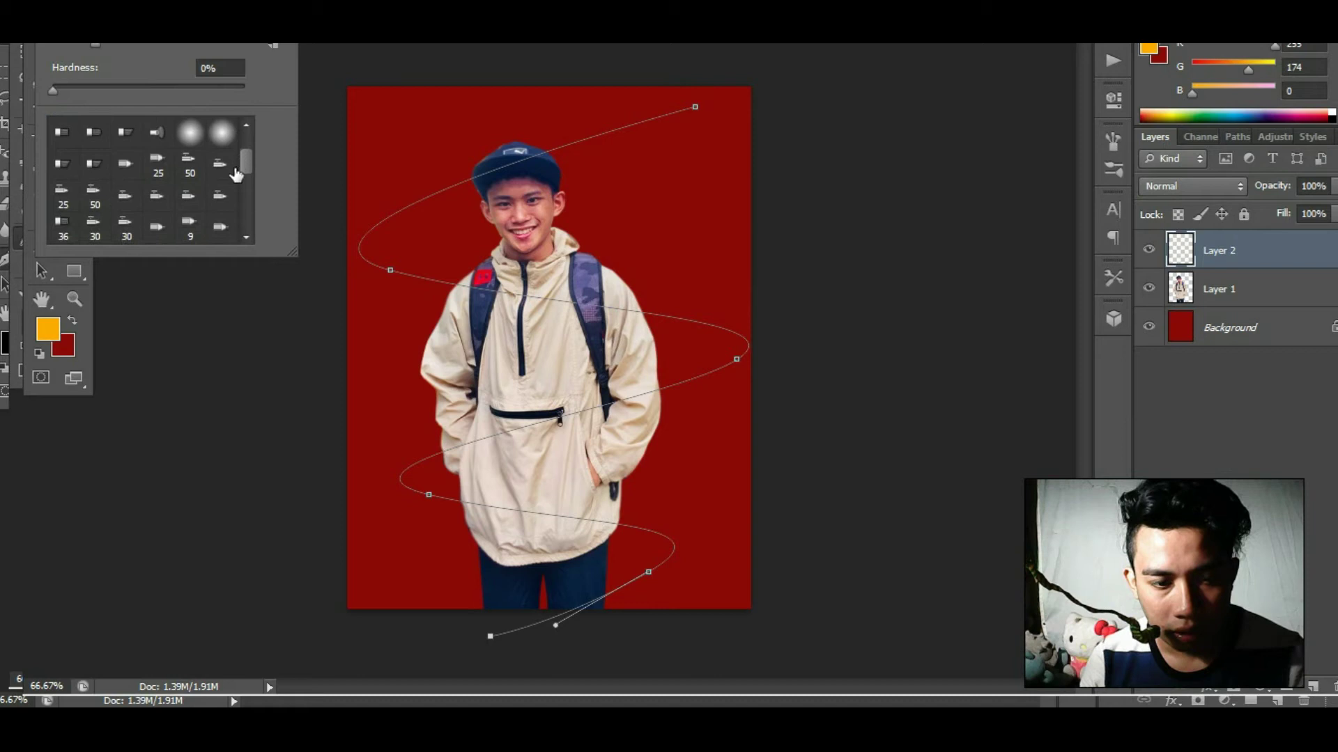
scroll(237, 174, down, 1)
scroll(230, 198, down, 1)
scroll(230, 199, down, 2)
scroll(230, 199, down, 2)
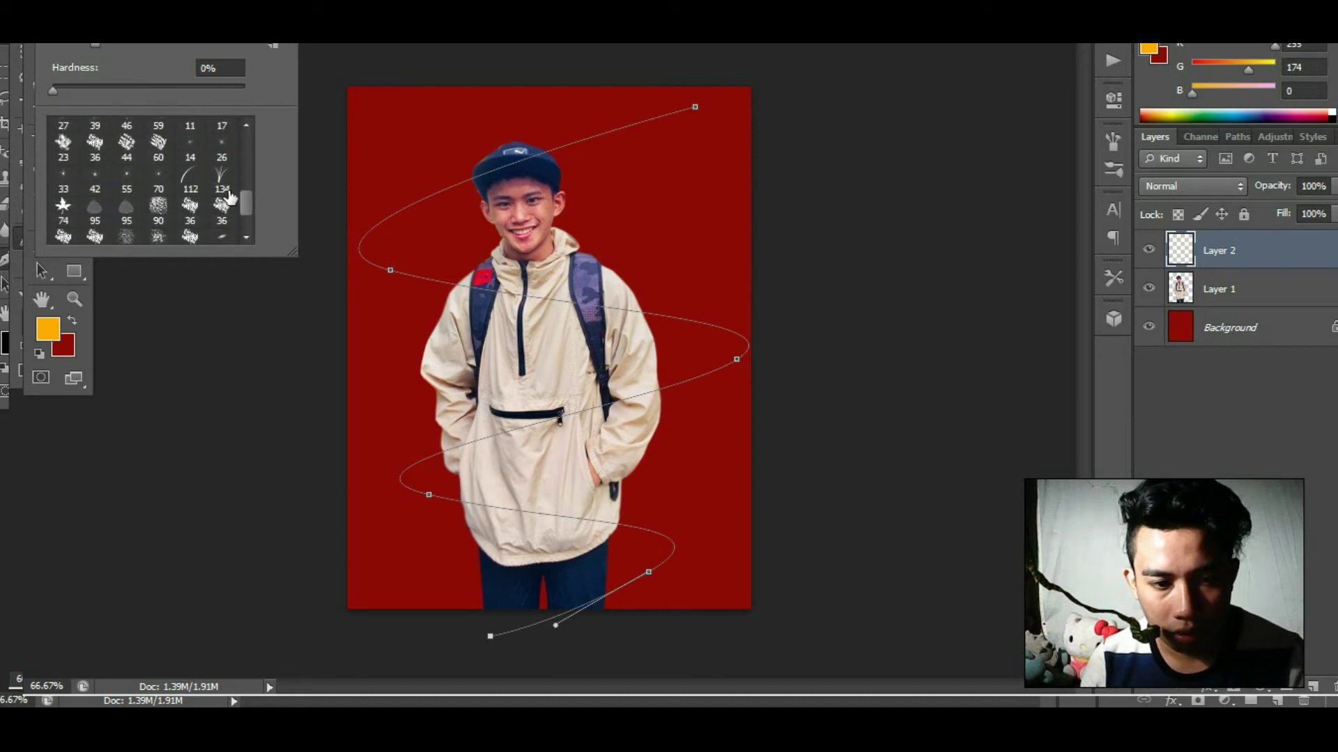
scroll(234, 216, up, 5)
scroll(235, 202, up, 4)
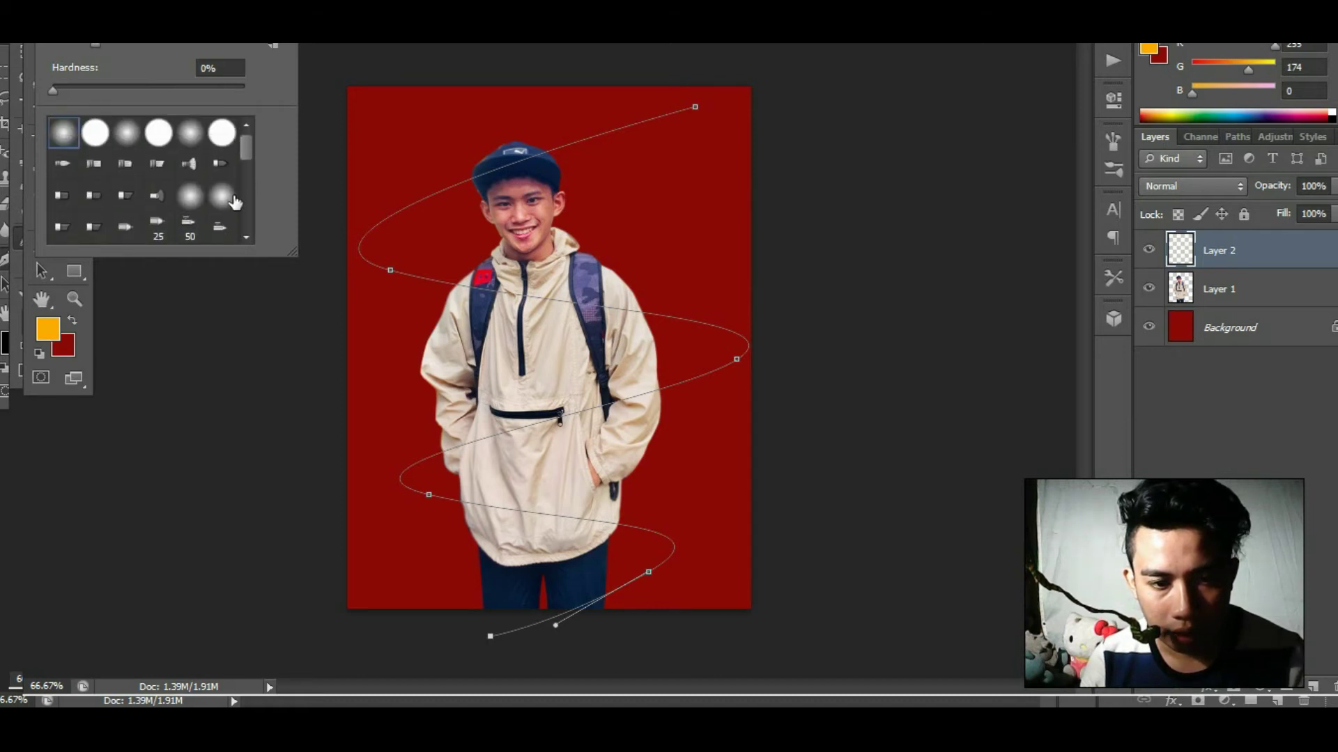
click(272, 399)
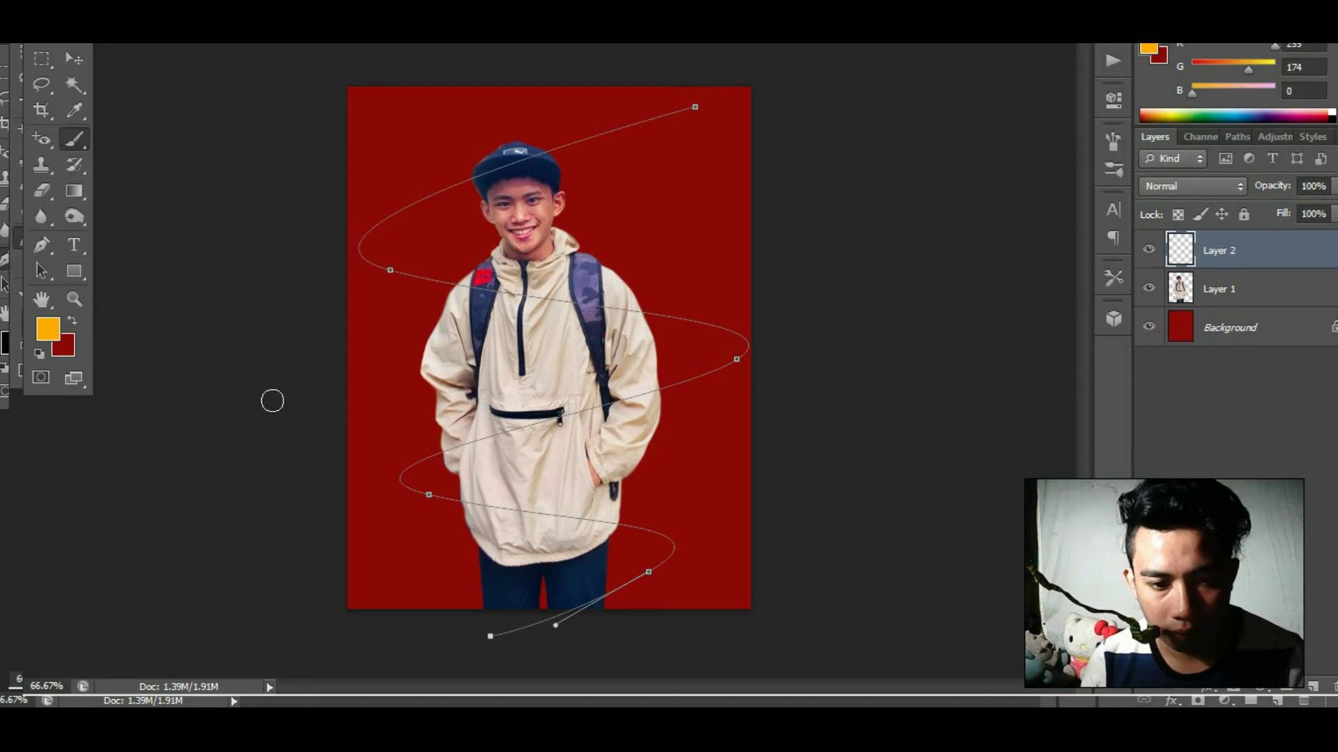
drag(465, 200, 304, 280)
key(ctrl+z)
drag(688, 104, 418, 230)
key(ctrl+z)
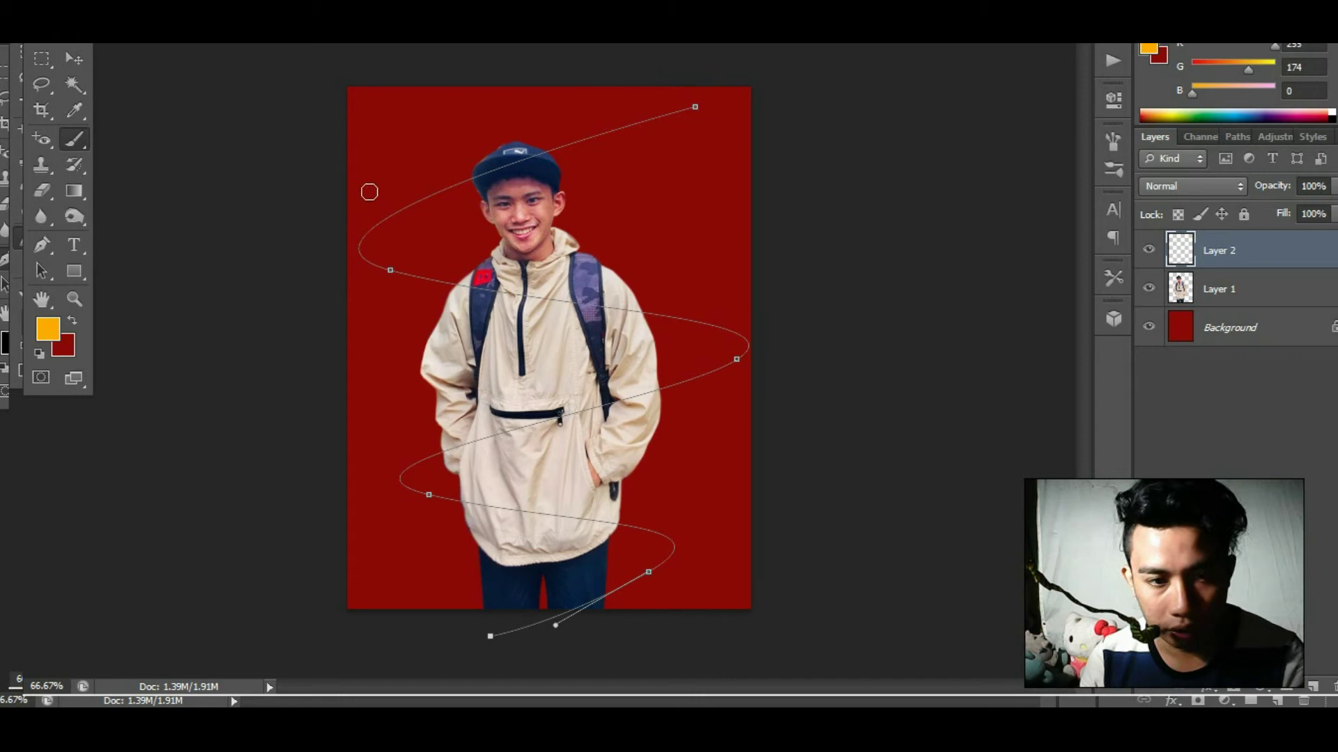
drag(527, 144, 509, 306)
key(ctrl+z)
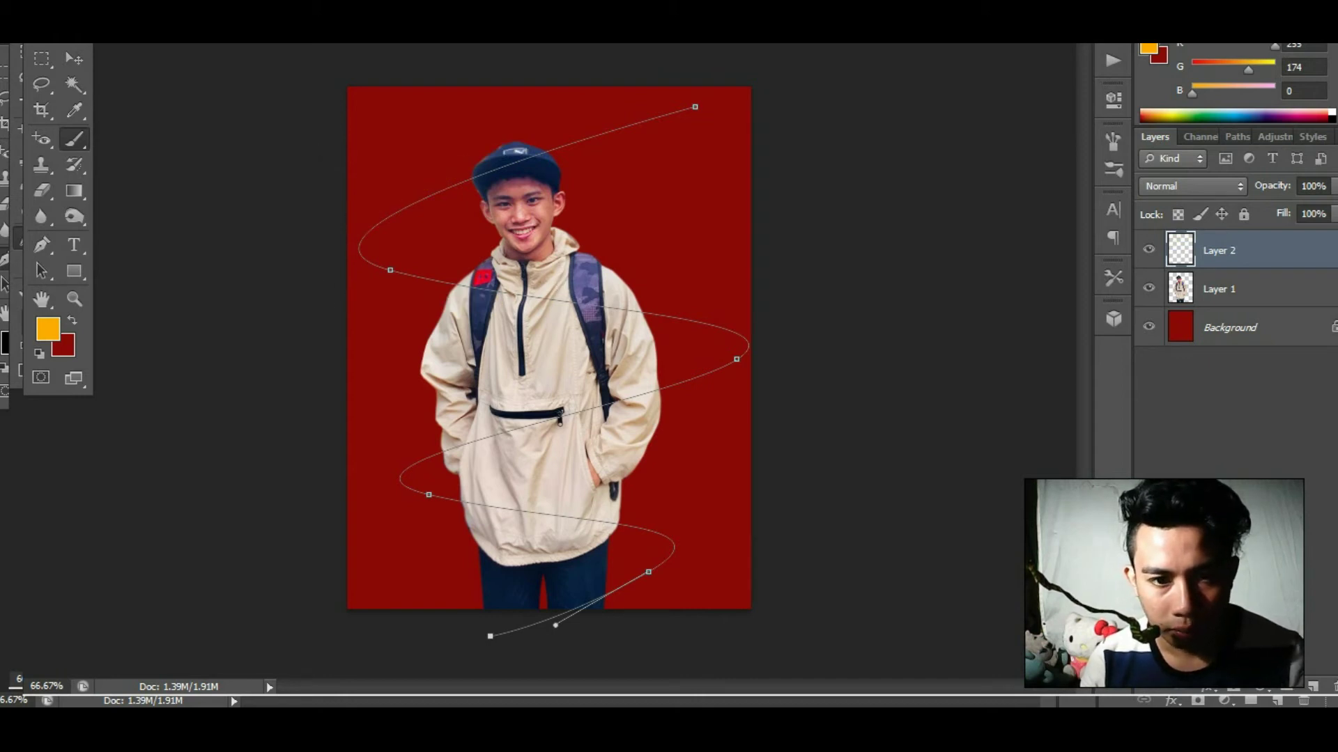
drag(468, 244, 478, 345)
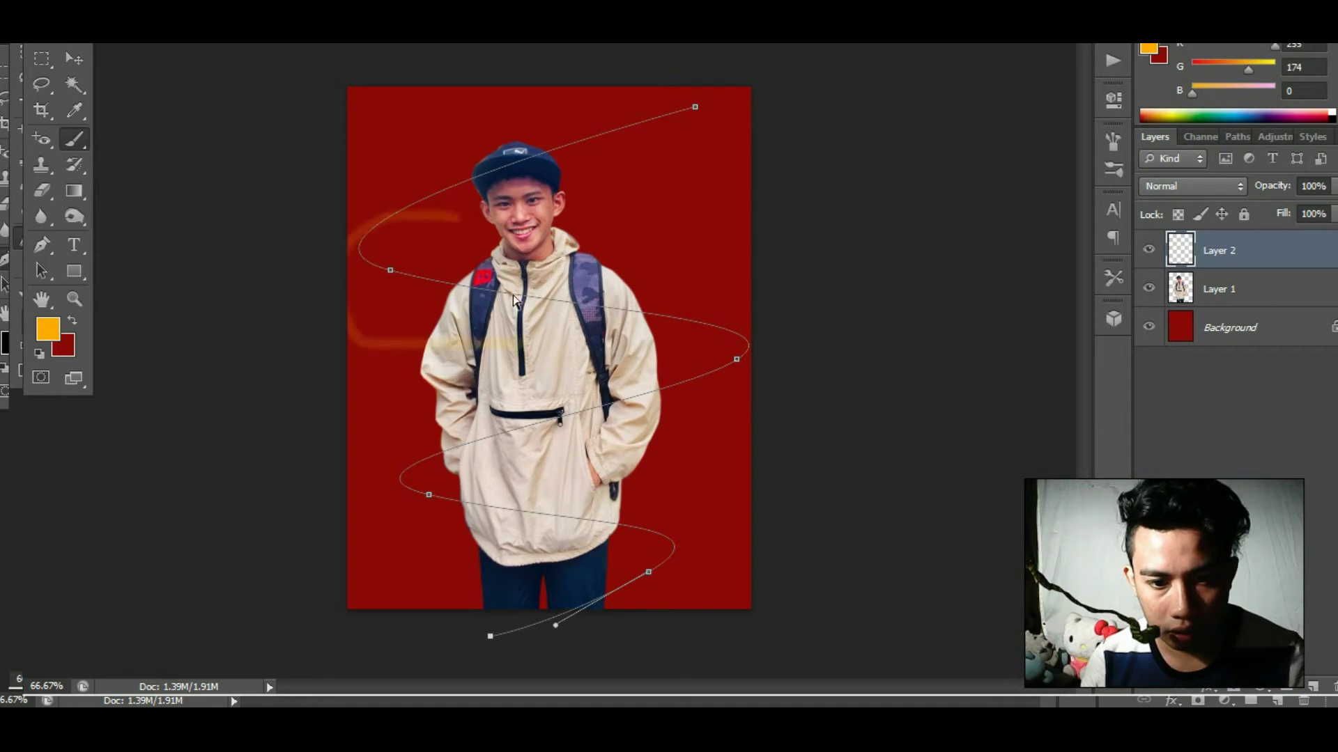
key(ctrl+z)
drag(497, 120, 353, 258)
key(ctrl+z)
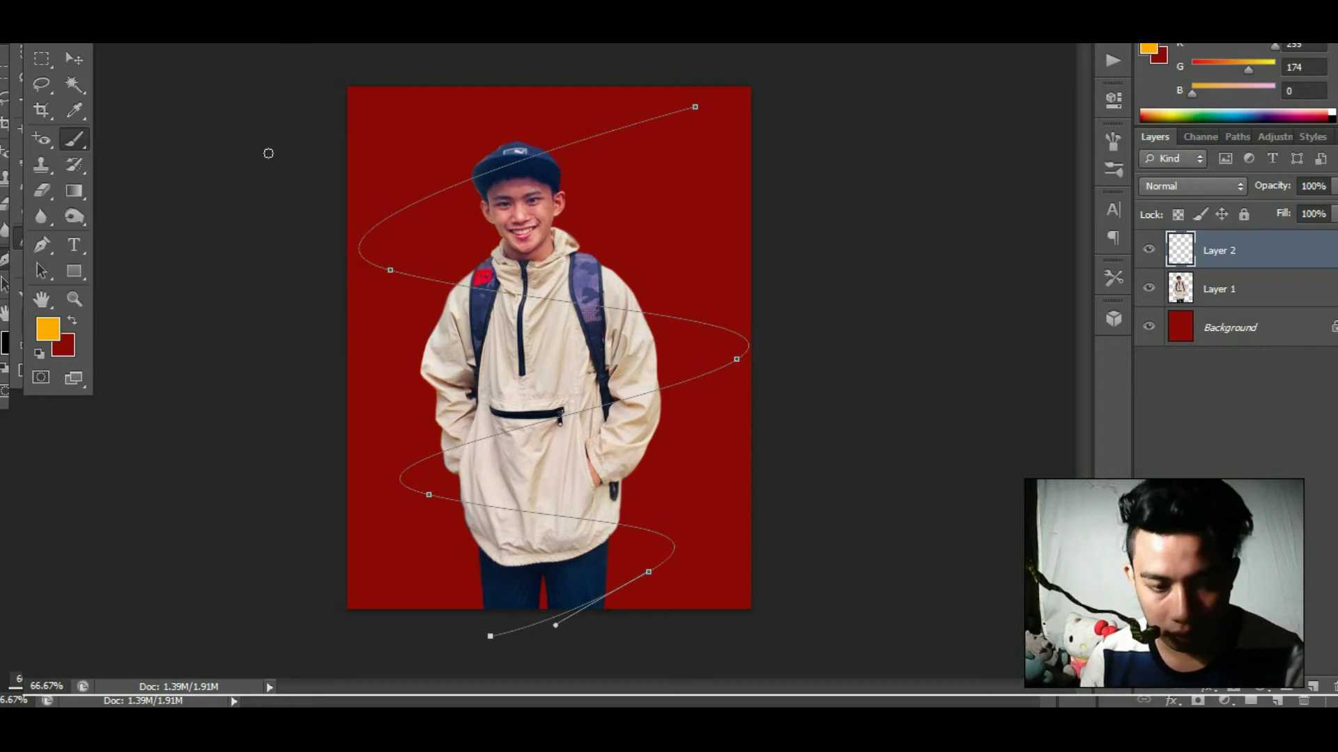
key(p)
Stroke the spiral path with the glowing orange brush, then delete the work path.
right_click(500, 180)
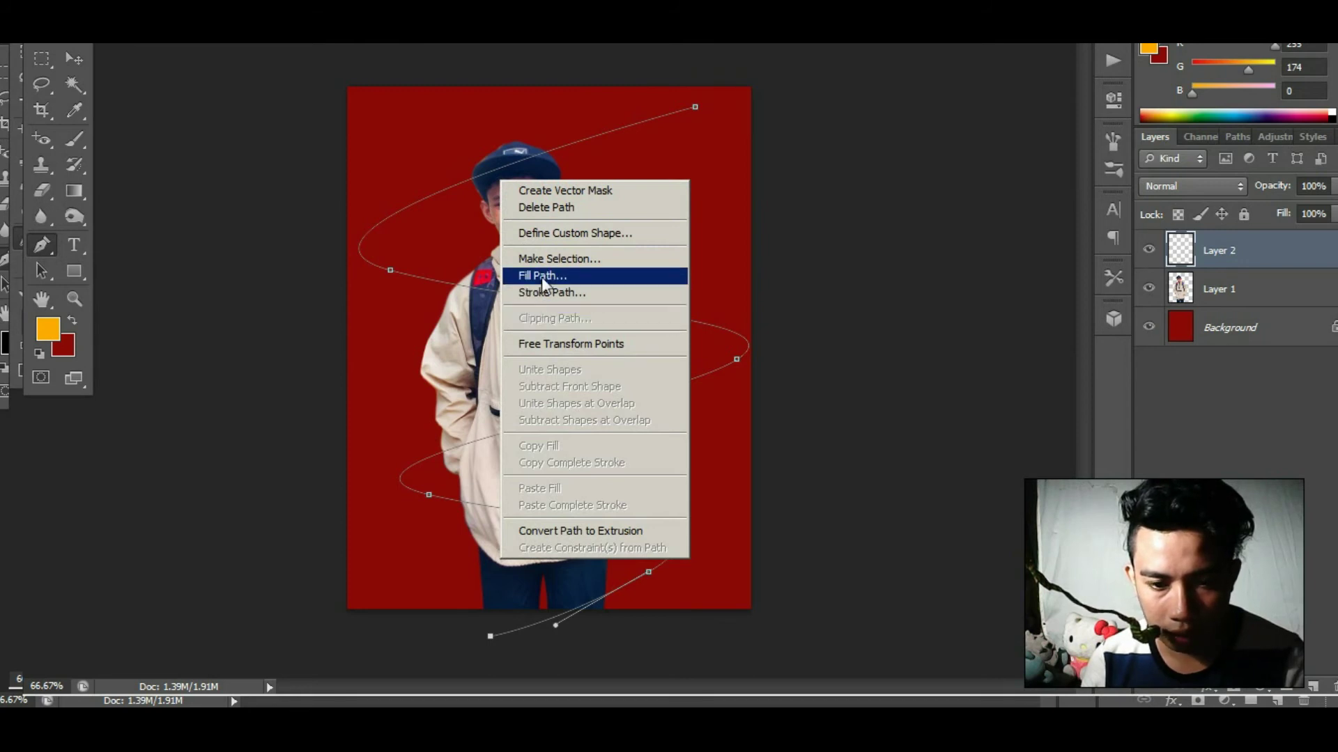
click(551, 291)
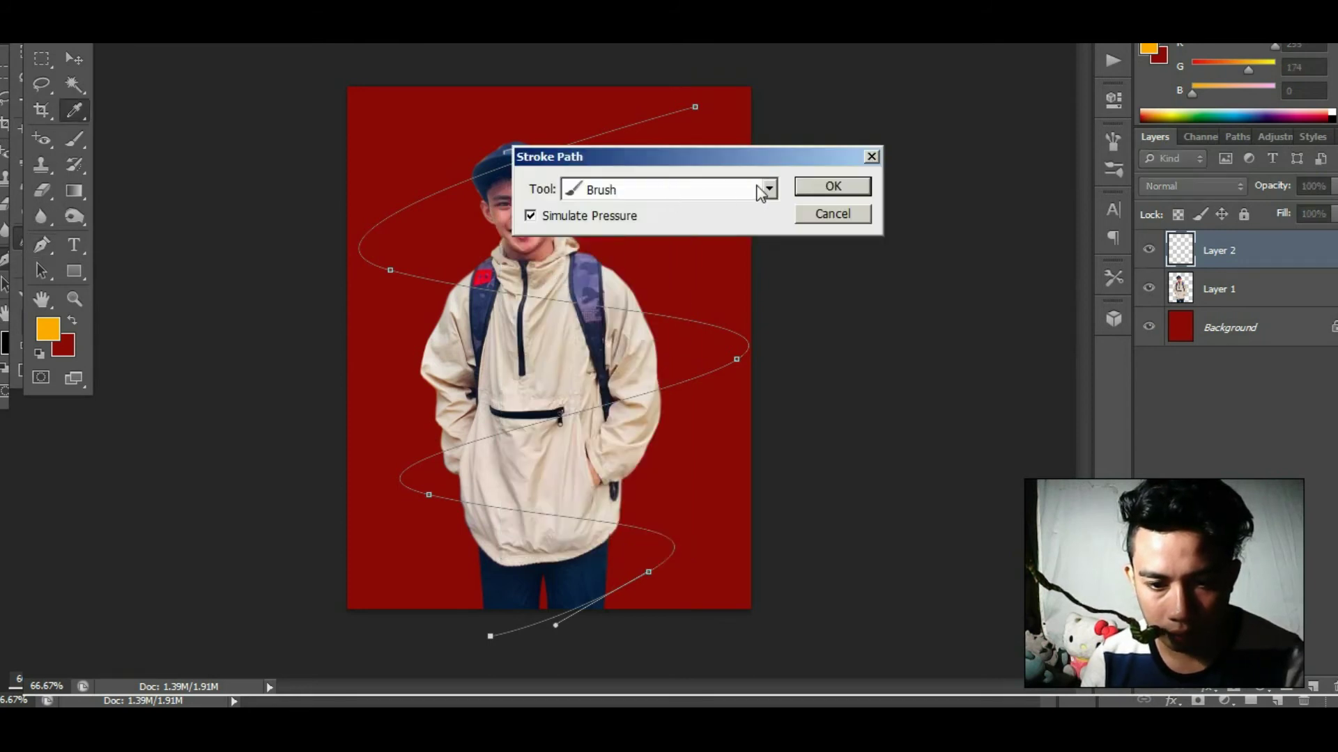
click(832, 186)
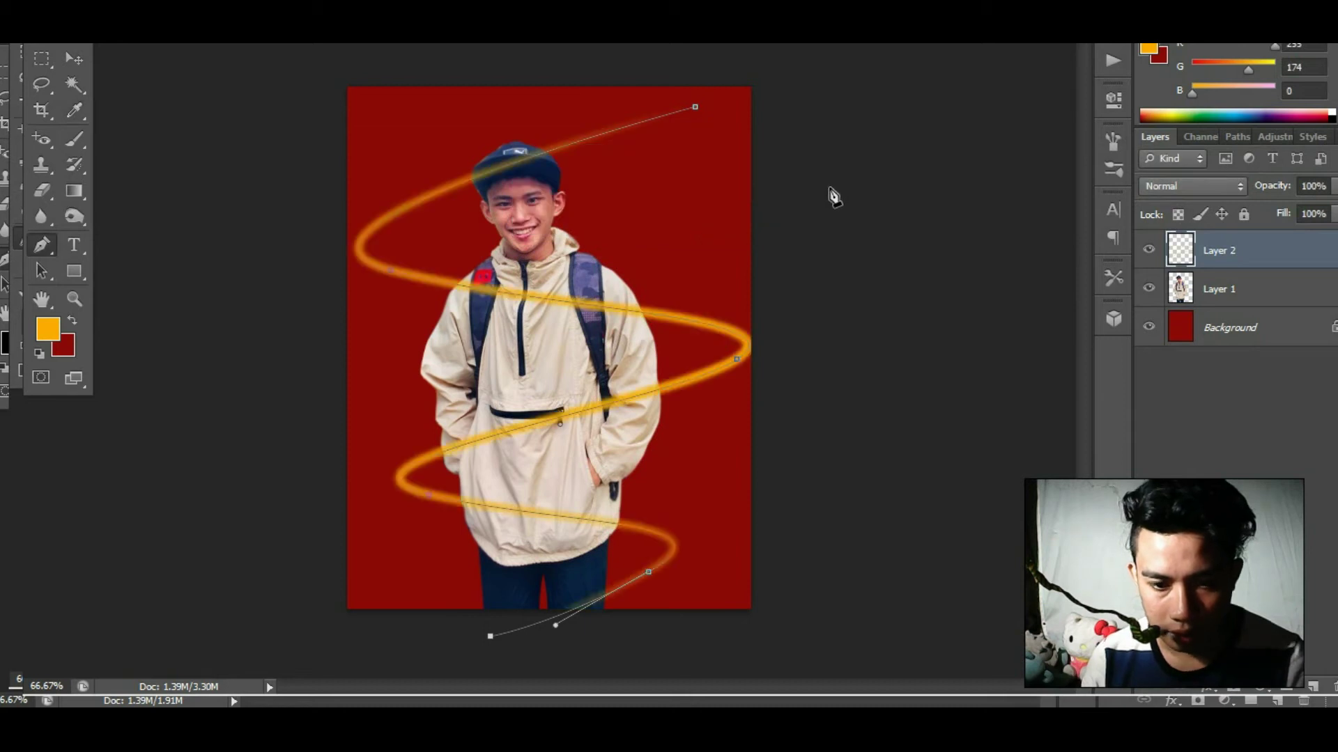
right_click(621, 237)
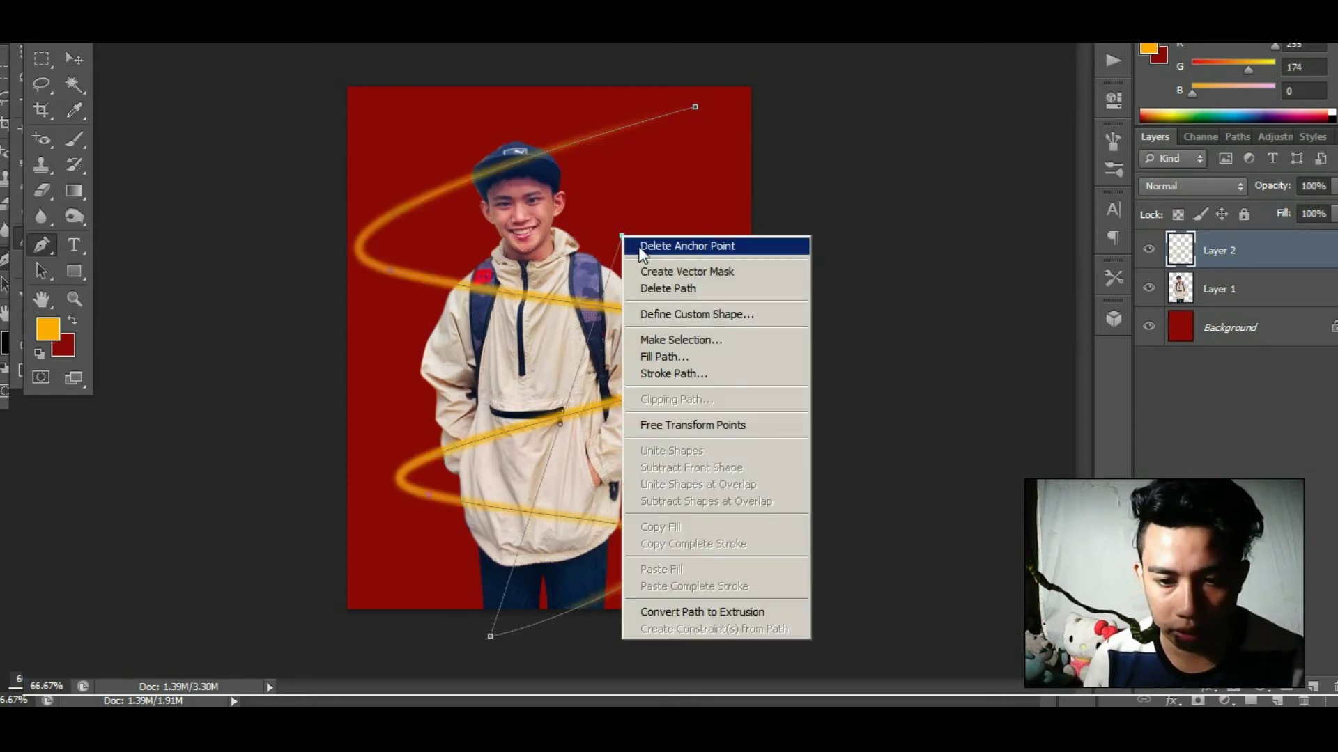
click(667, 288)
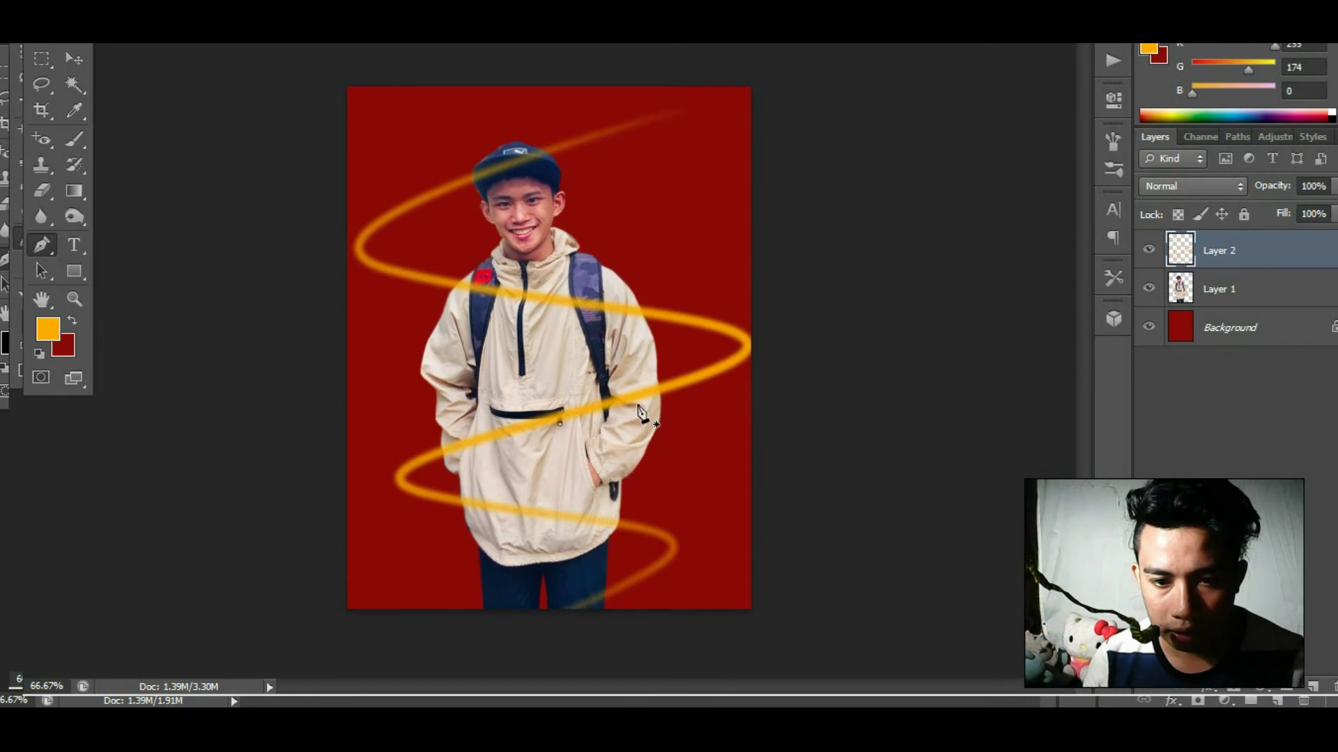
click(74, 59)
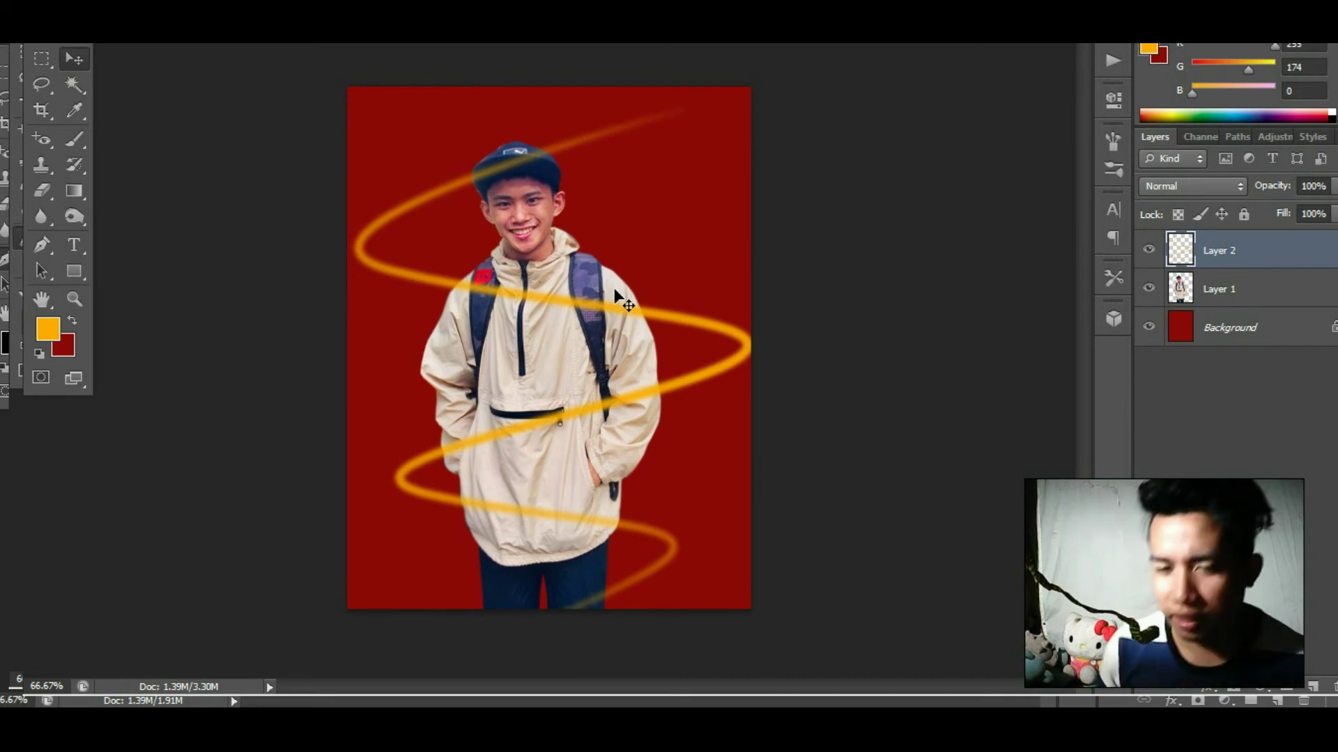
Load Layer 1's person outline as a selection, zoom in, and set up a smaller round Eraser.
ctrl+click(1186, 291)
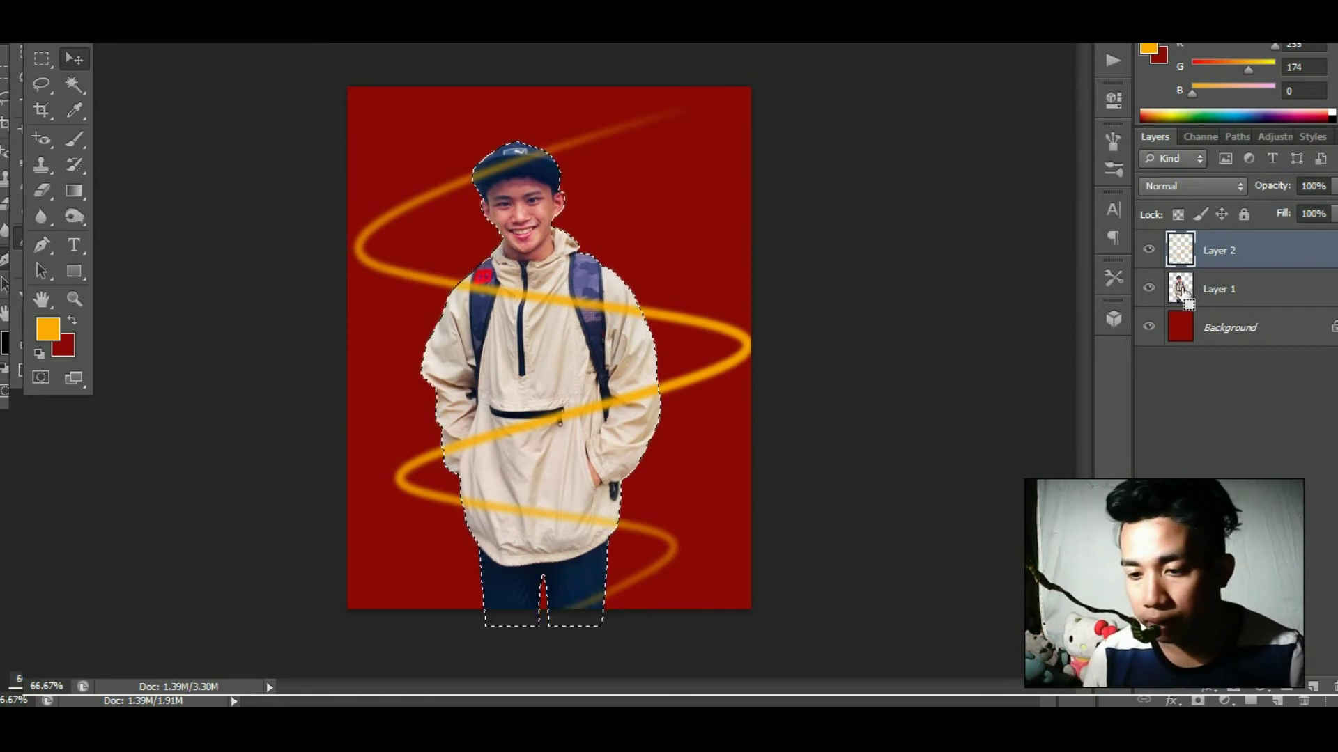
scroll(433, 290, up, 2)
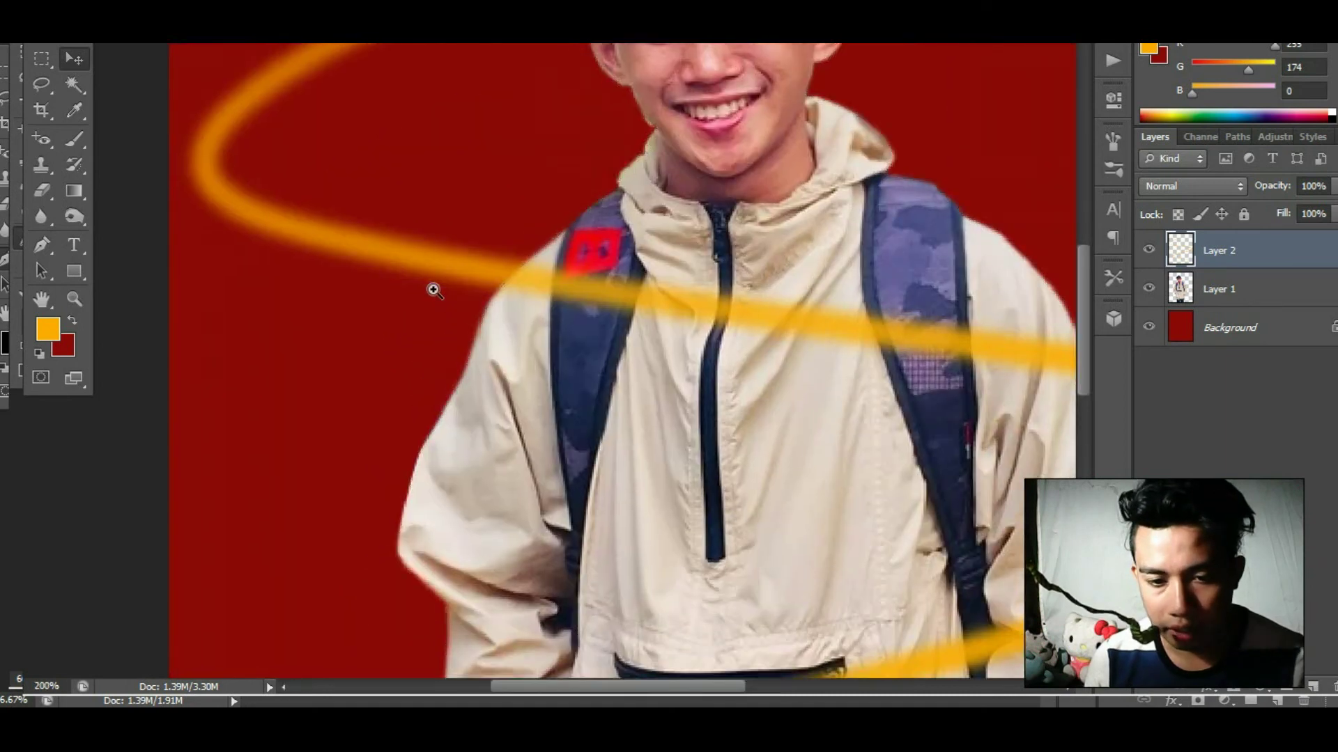
scroll(433, 290, up, 1)
scroll(458, 296, up, 1)
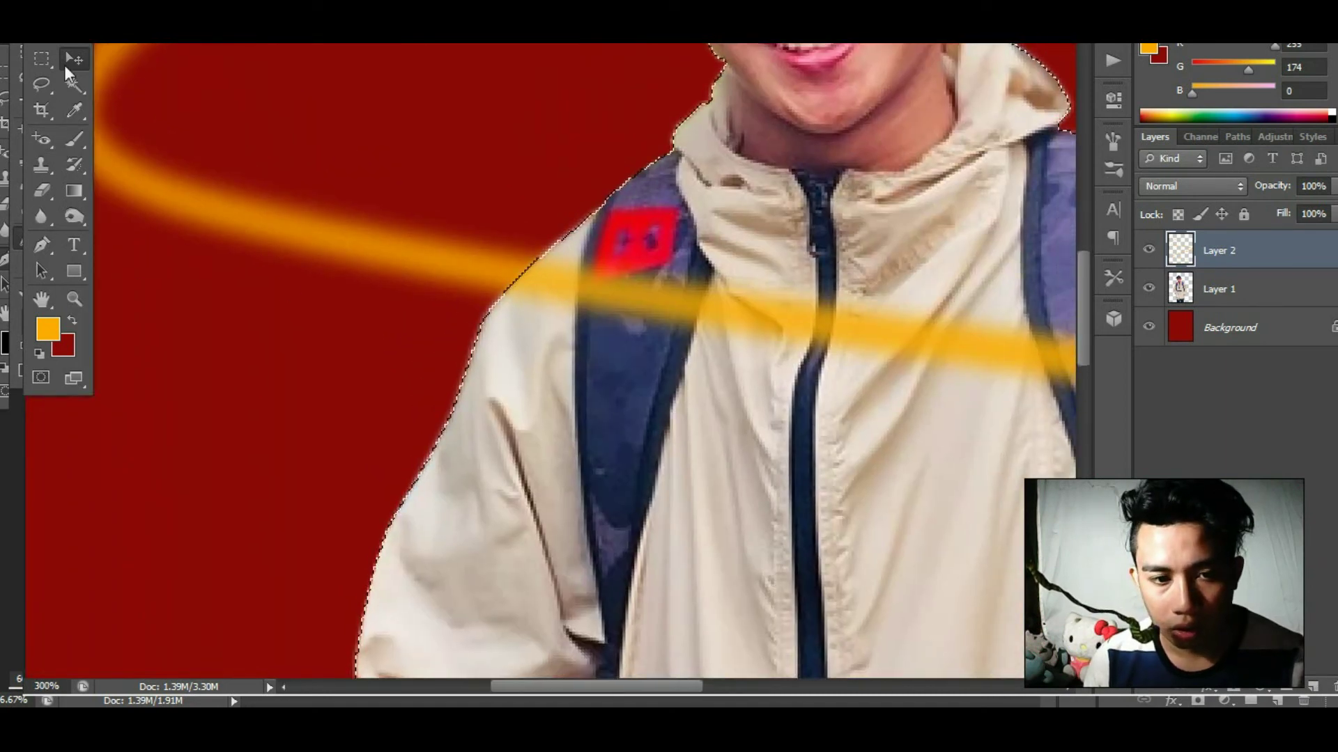
click(42, 190)
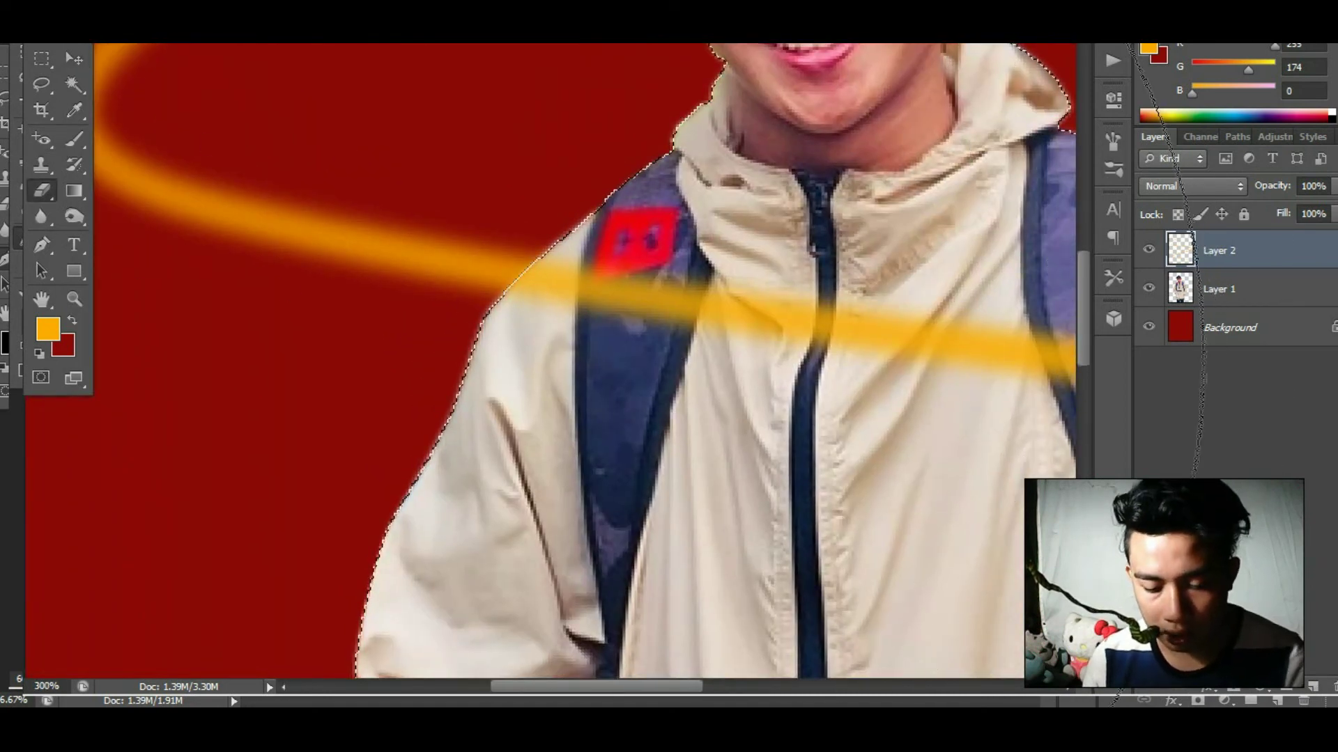
key(bracketleft)
key(bracketleft)
key(bracketleft)
click(53, 43)
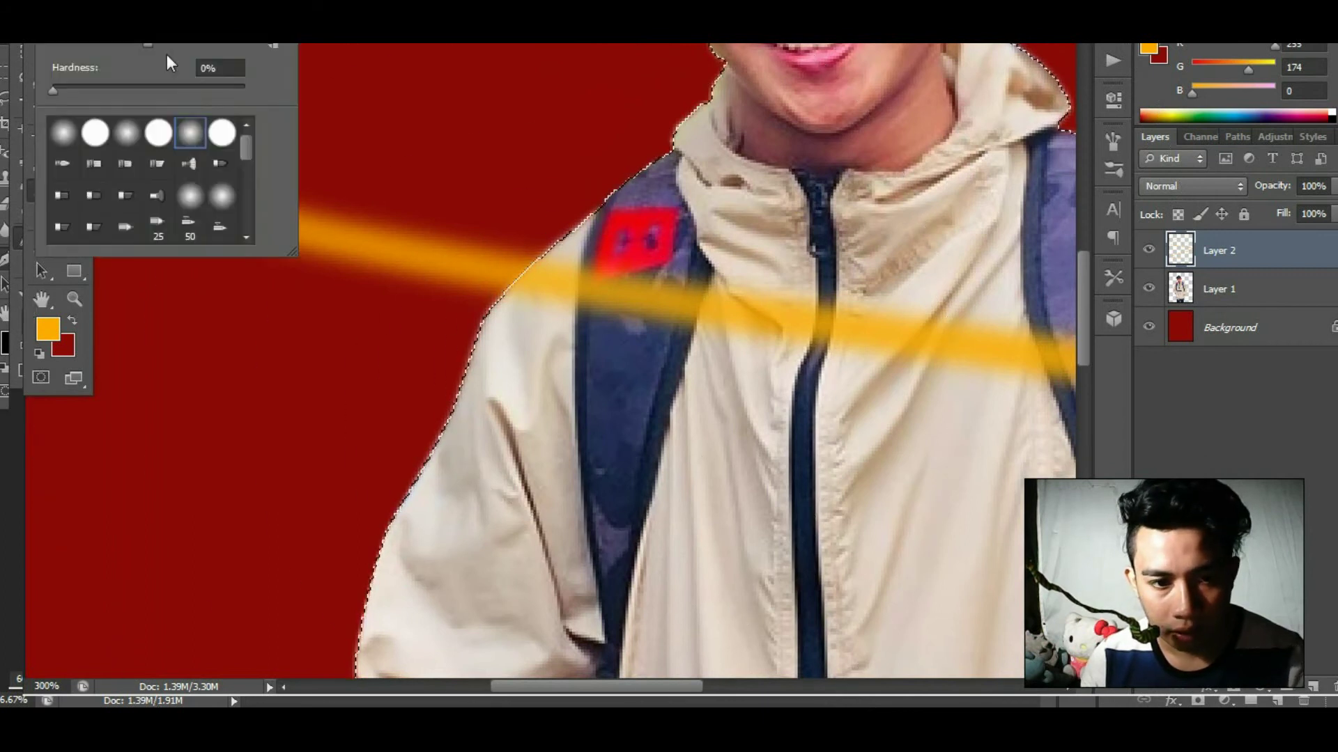
click(158, 132)
Erase the orange spiral where it crosses the jacket, then fit the image on screen.
mouse_move(565, 307)
mouse_down()
mouse_move(618, 388)
mouse_move(732, 364)
mouse_move(420, 319)
mouse_move(791, 352)
mouse_move(531, 453)
mouse_up()
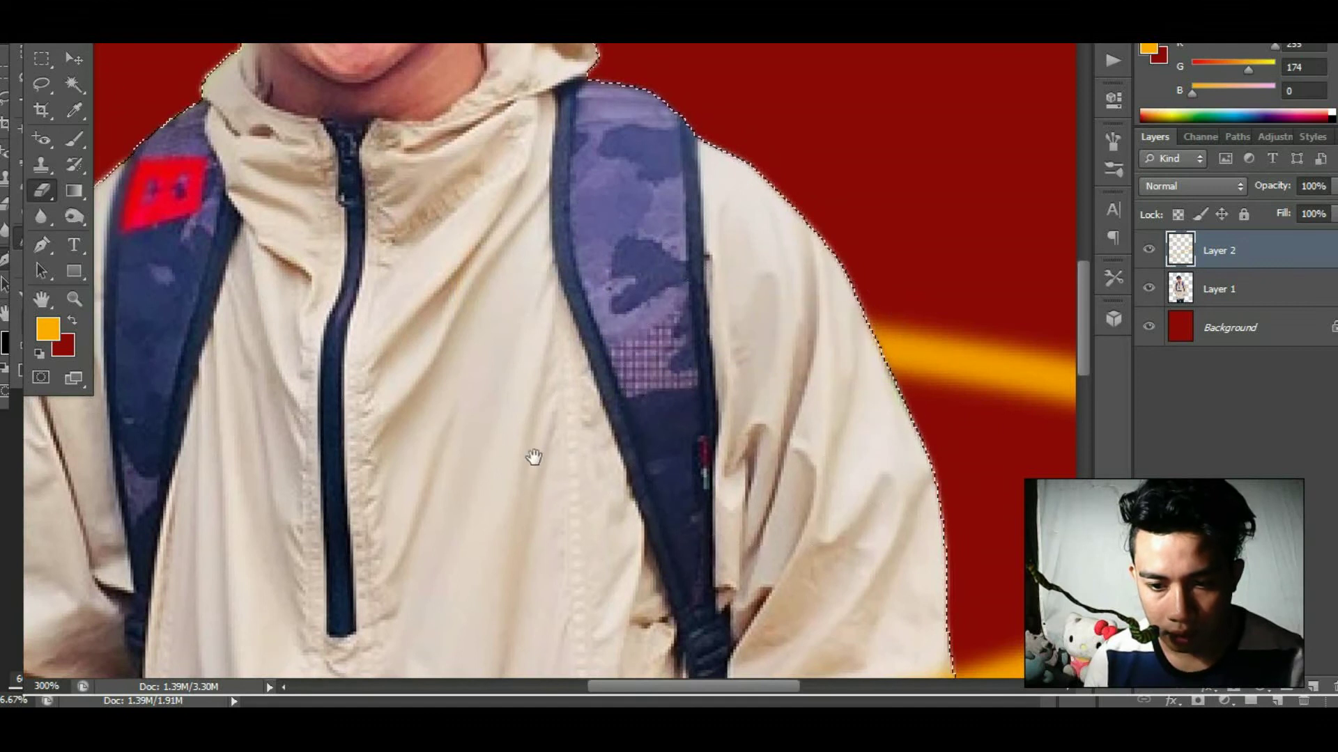
scroll(551, 480, down, 10)
drag(634, 108, 961, 88)
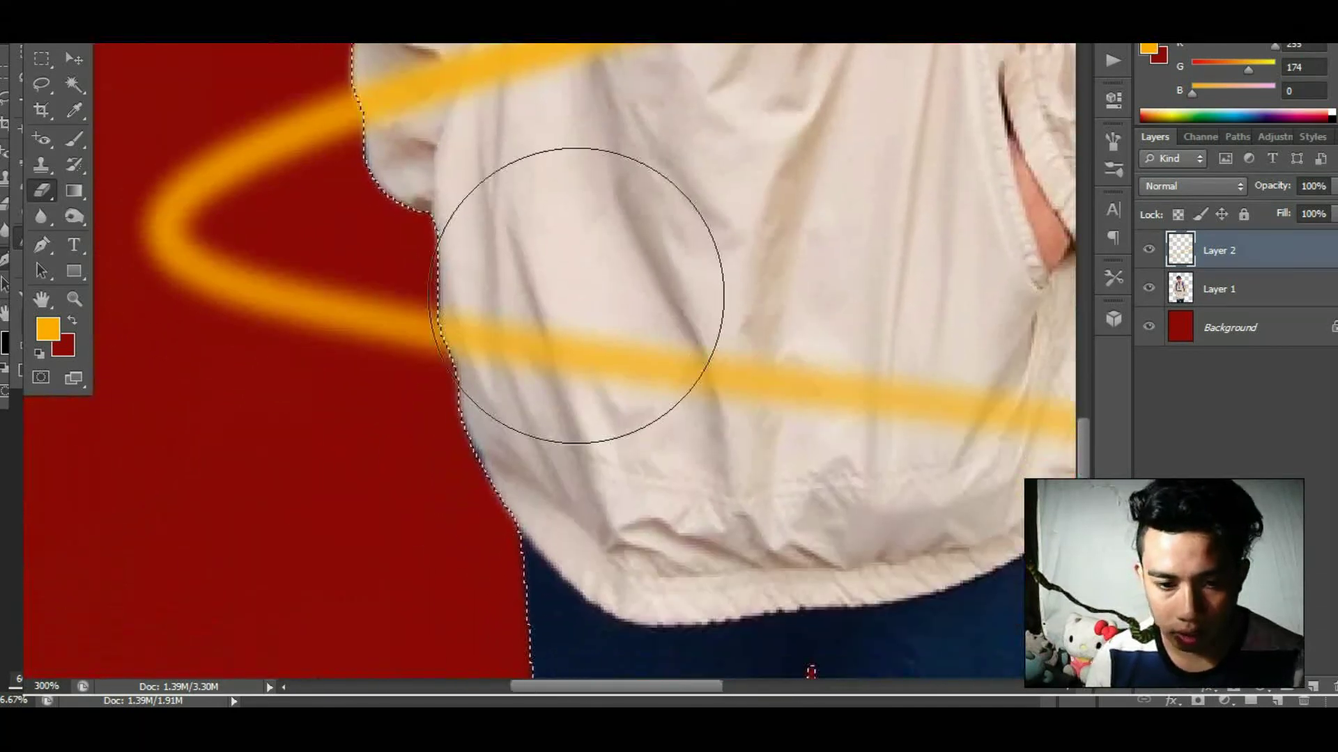
drag(573, 322, 369, 234)
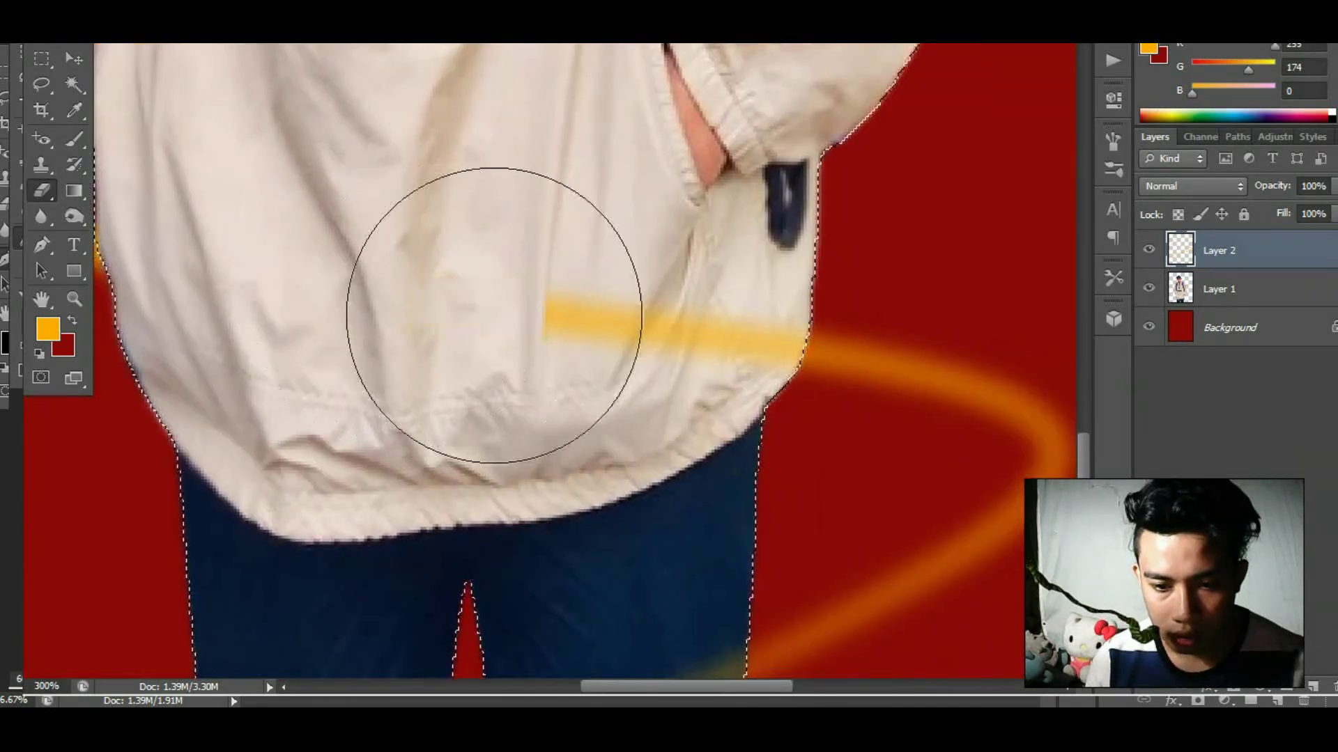
drag(513, 327, 674, 309)
key(ctrl+0)
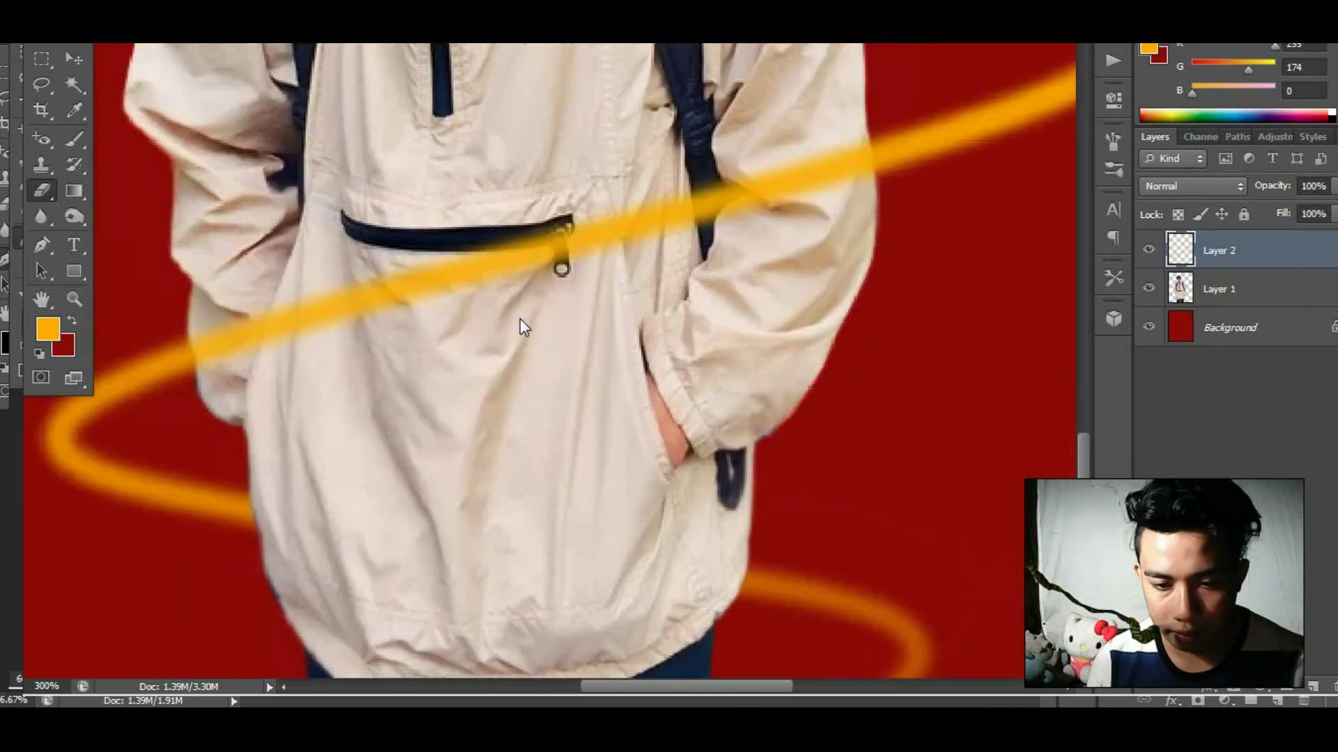
key(m)
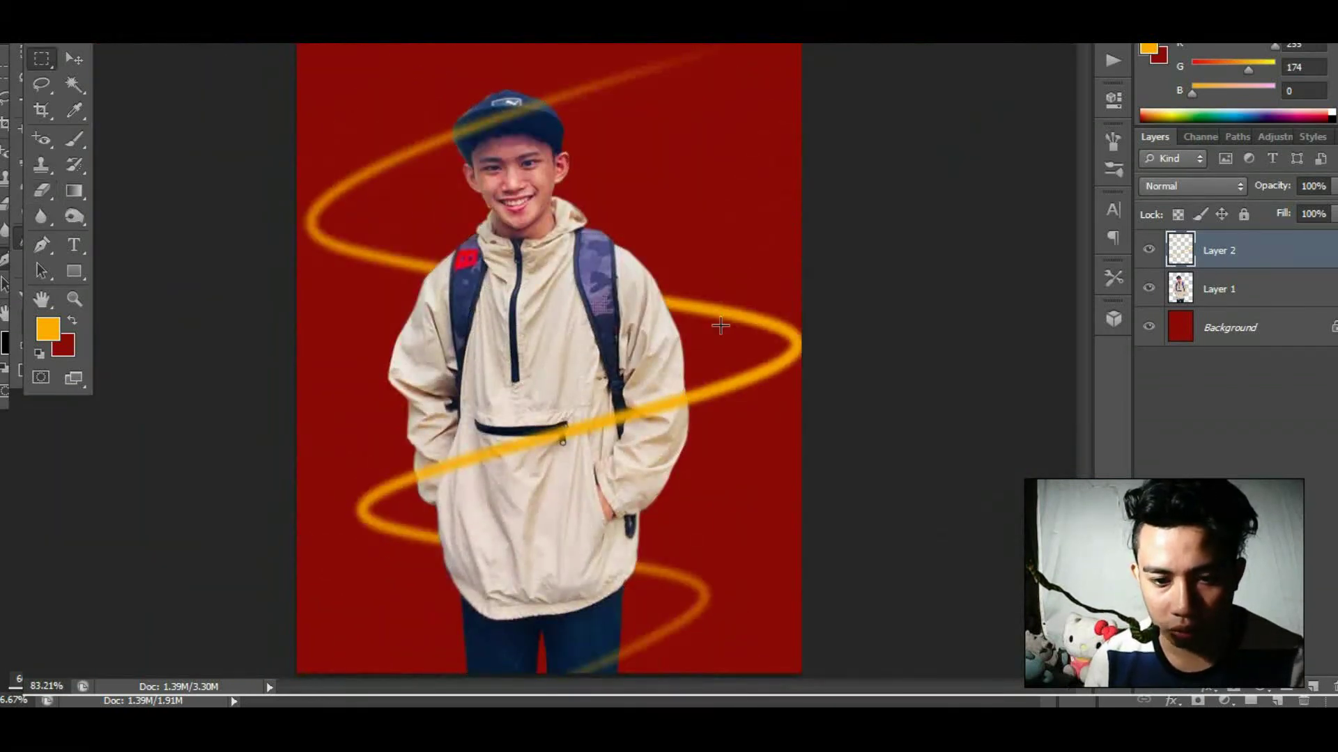
click(83, 56)
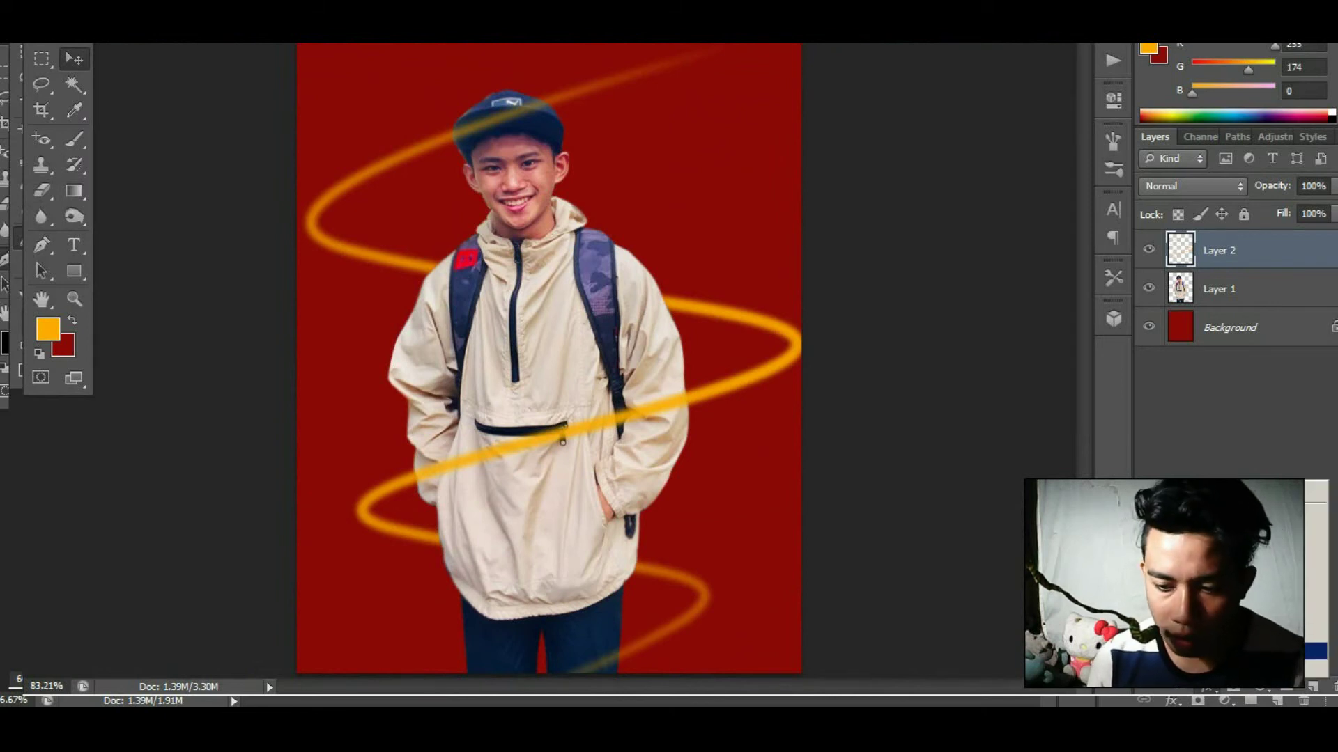
Open the spiral layer's Outer Glow settings and try red, dark and green glow colours.
double_click(1275, 251)
mouse_move(645, 43)
mouse_down()
mouse_move(1128, 149)
mouse_move(996, 111)
mouse_up()
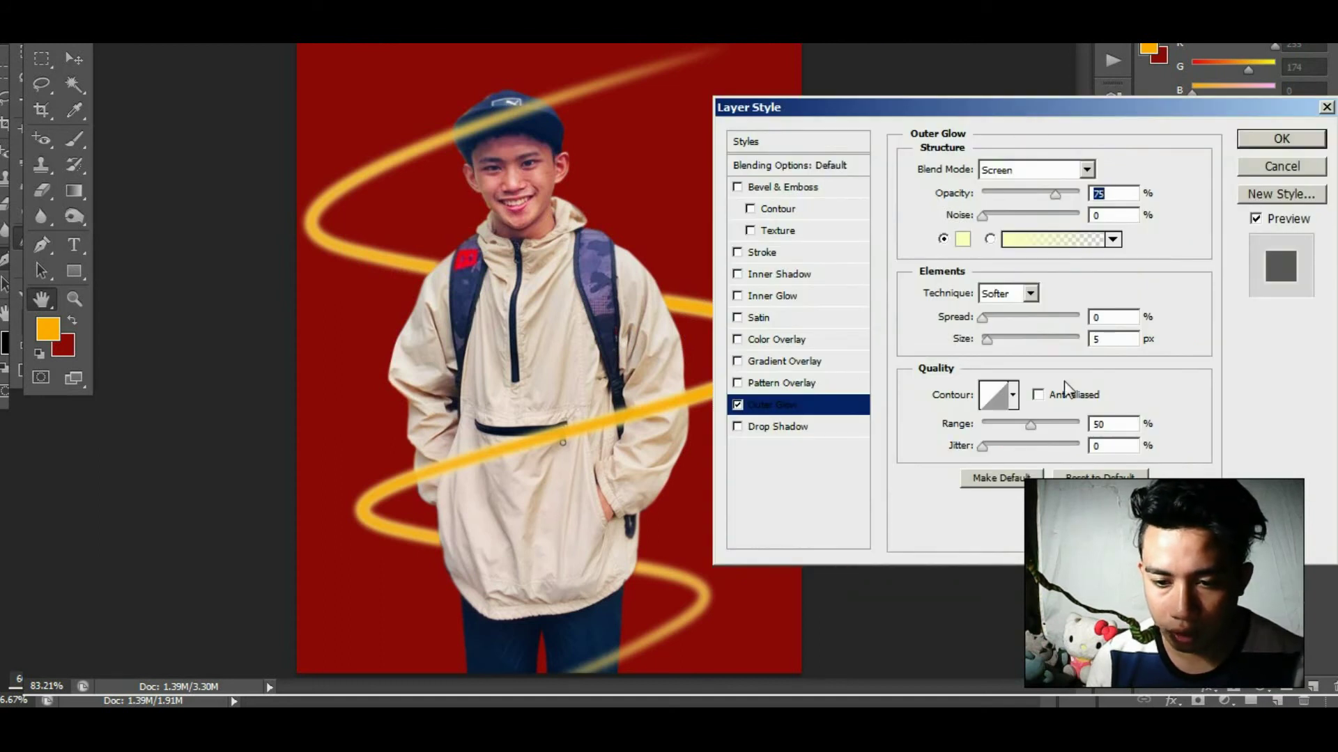
click(963, 240)
click(1010, 203)
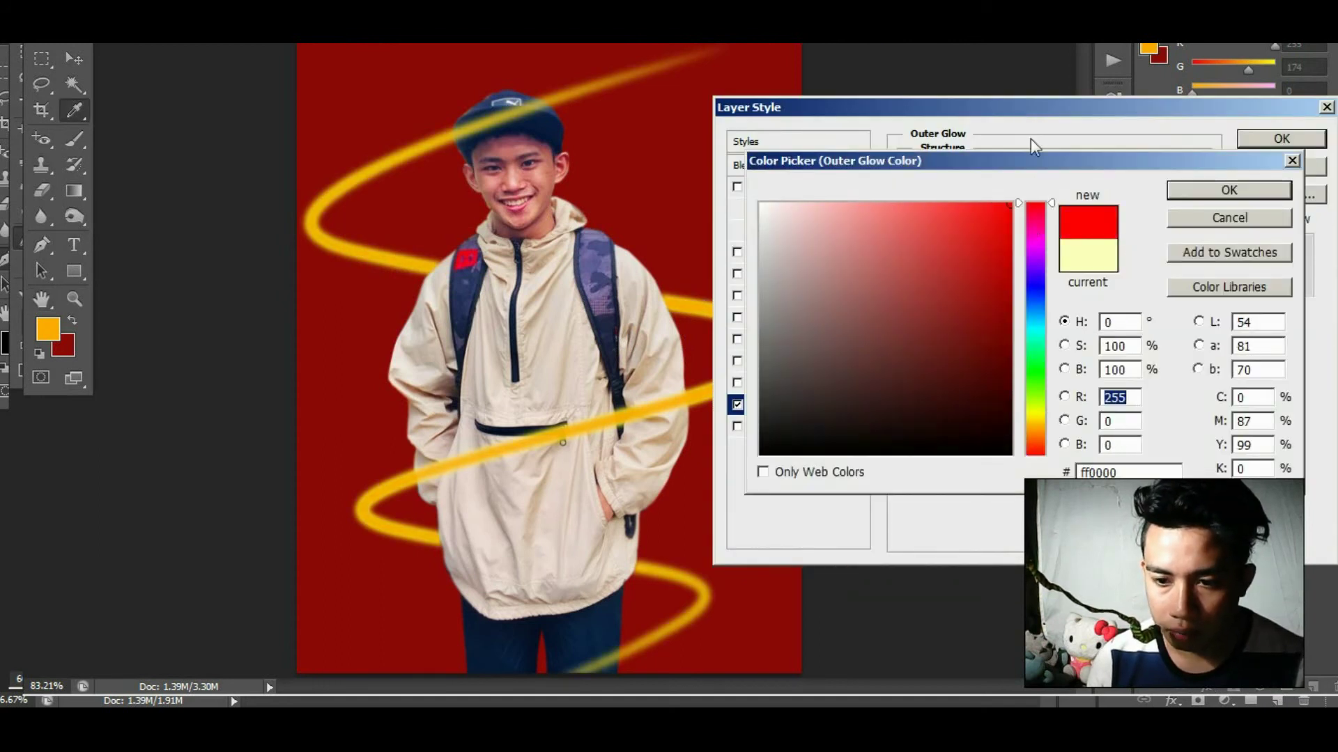
click(956, 237)
click(982, 322)
click(997, 354)
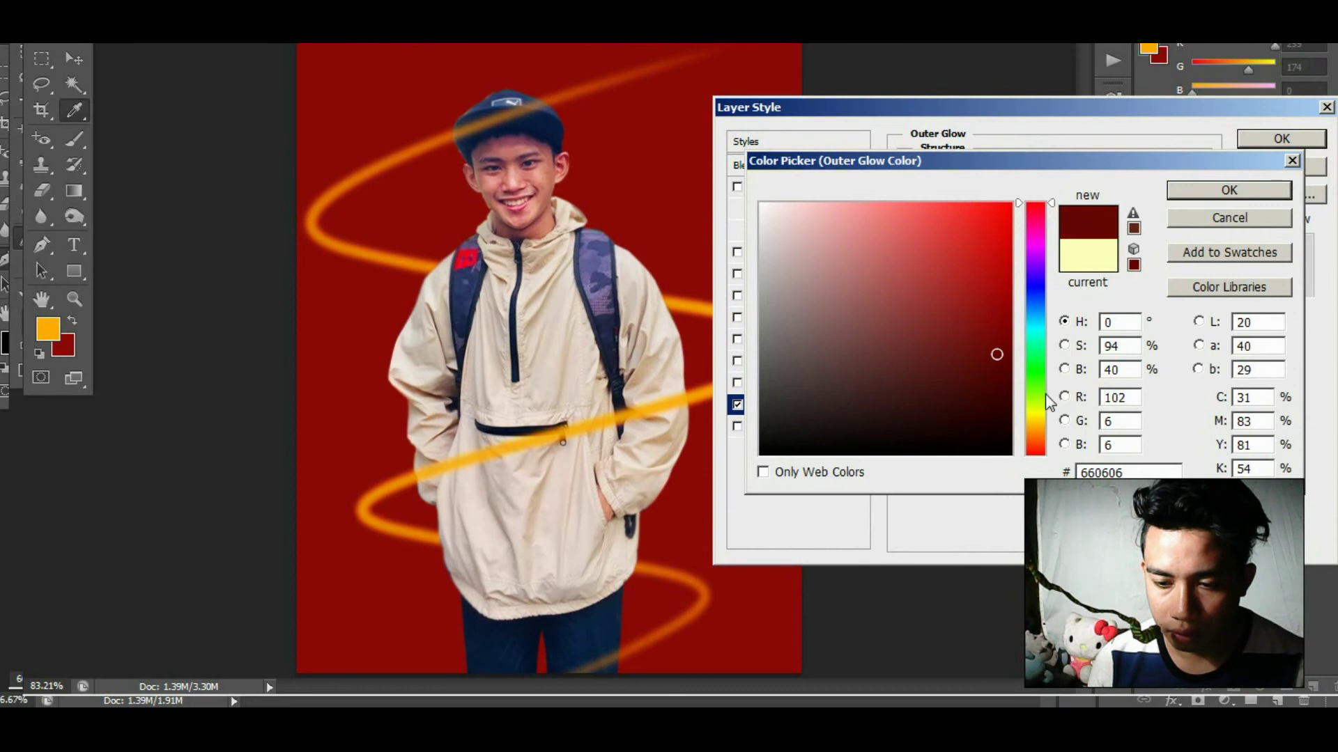
click(1035, 389)
click(1010, 204)
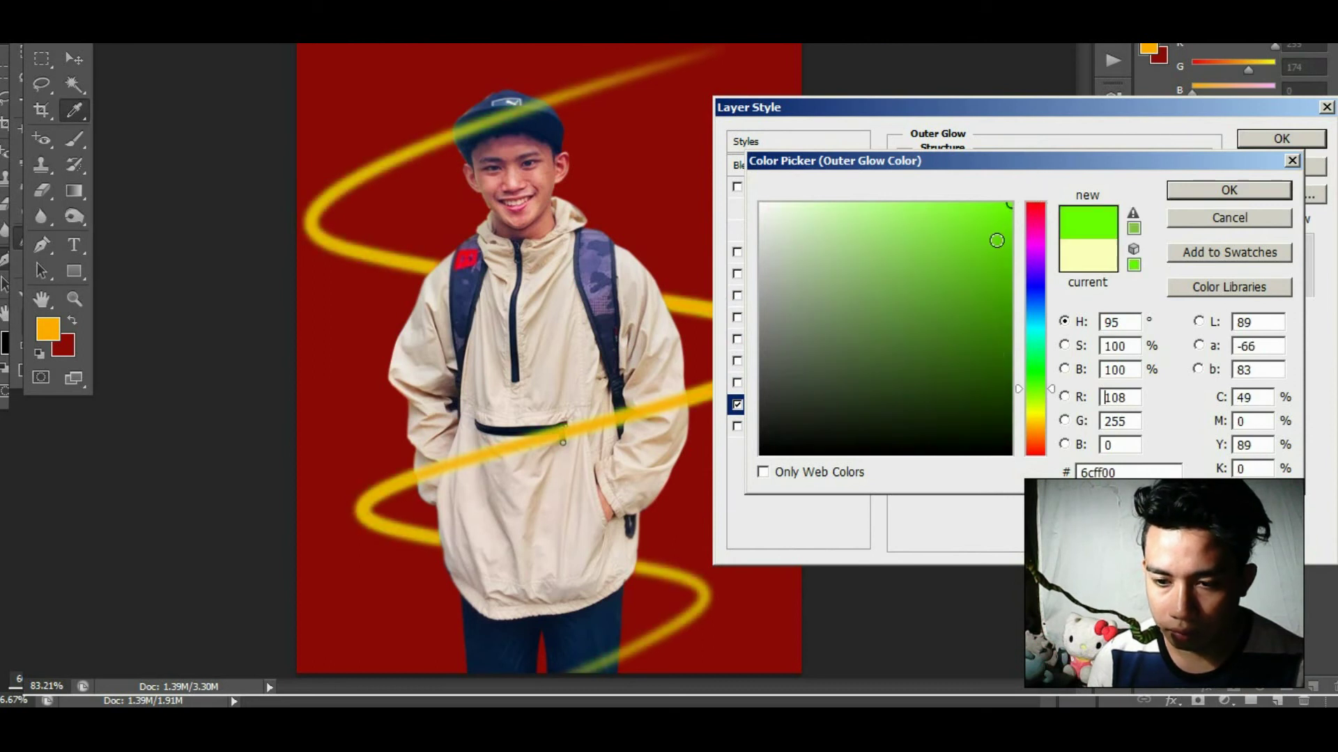
Preview magenta, pale pink and dusky purple glow colours, then settle on bright green.
click(1036, 240)
click(784, 210)
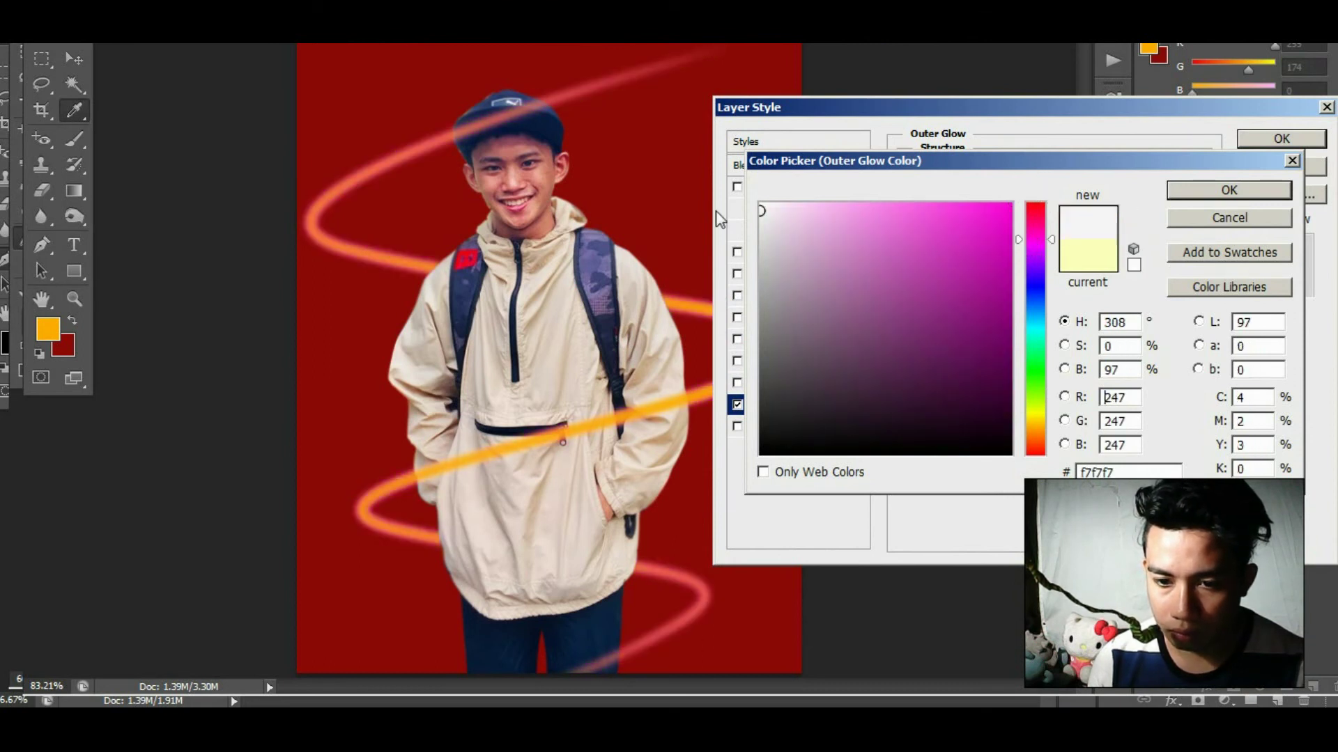
click(829, 351)
click(1036, 377)
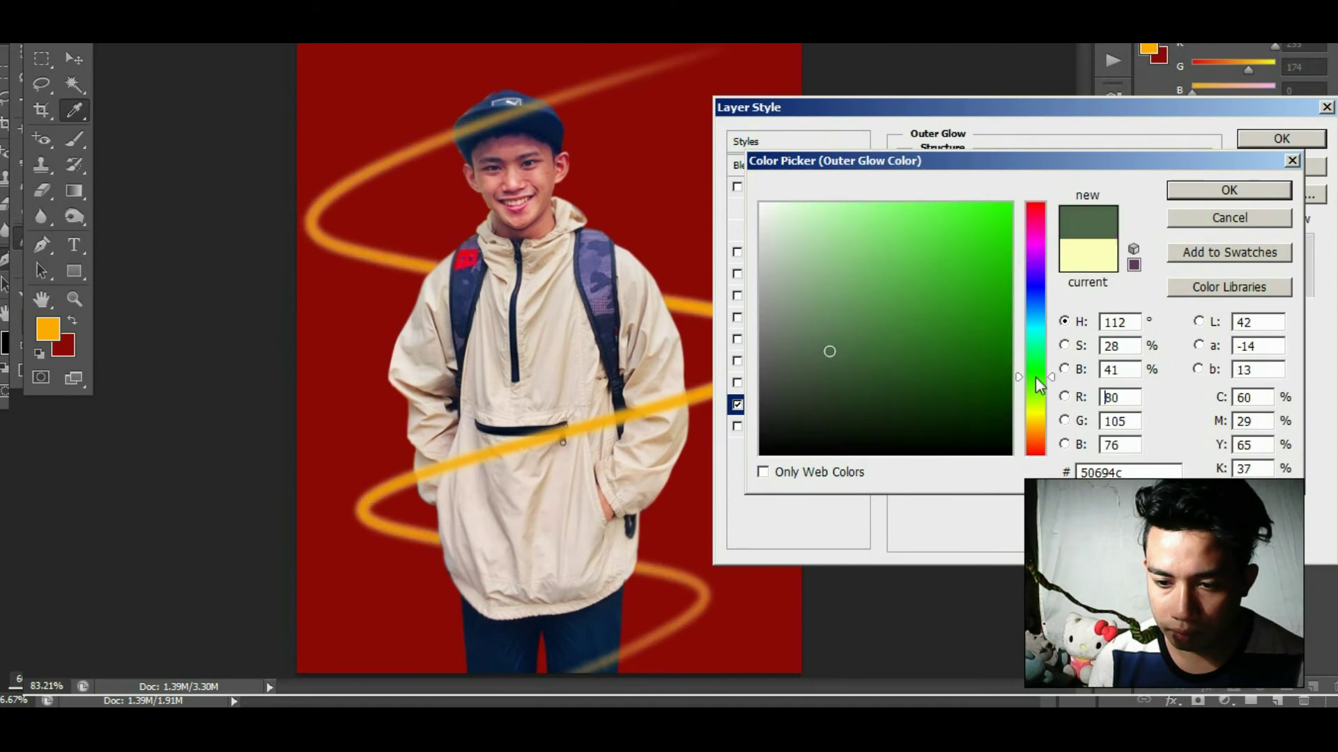
click(1009, 204)
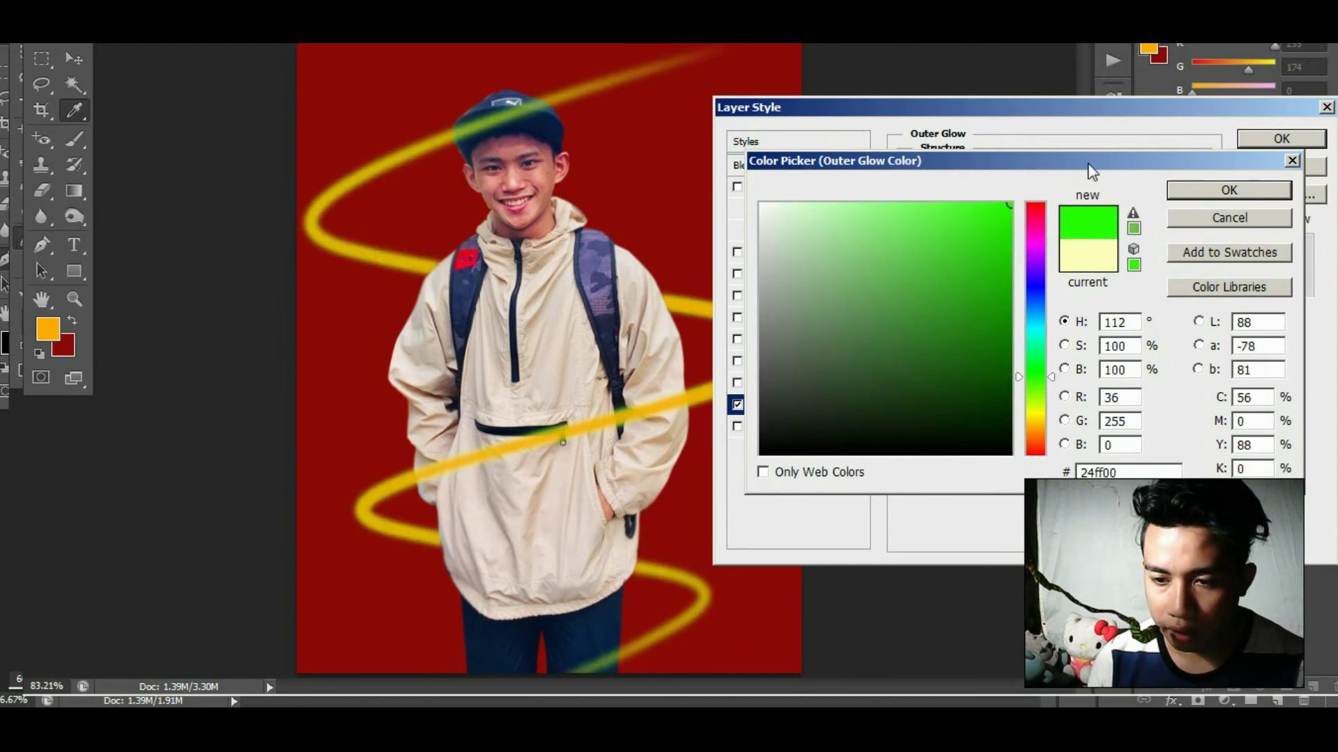
drag(1087, 162, 738, 219)
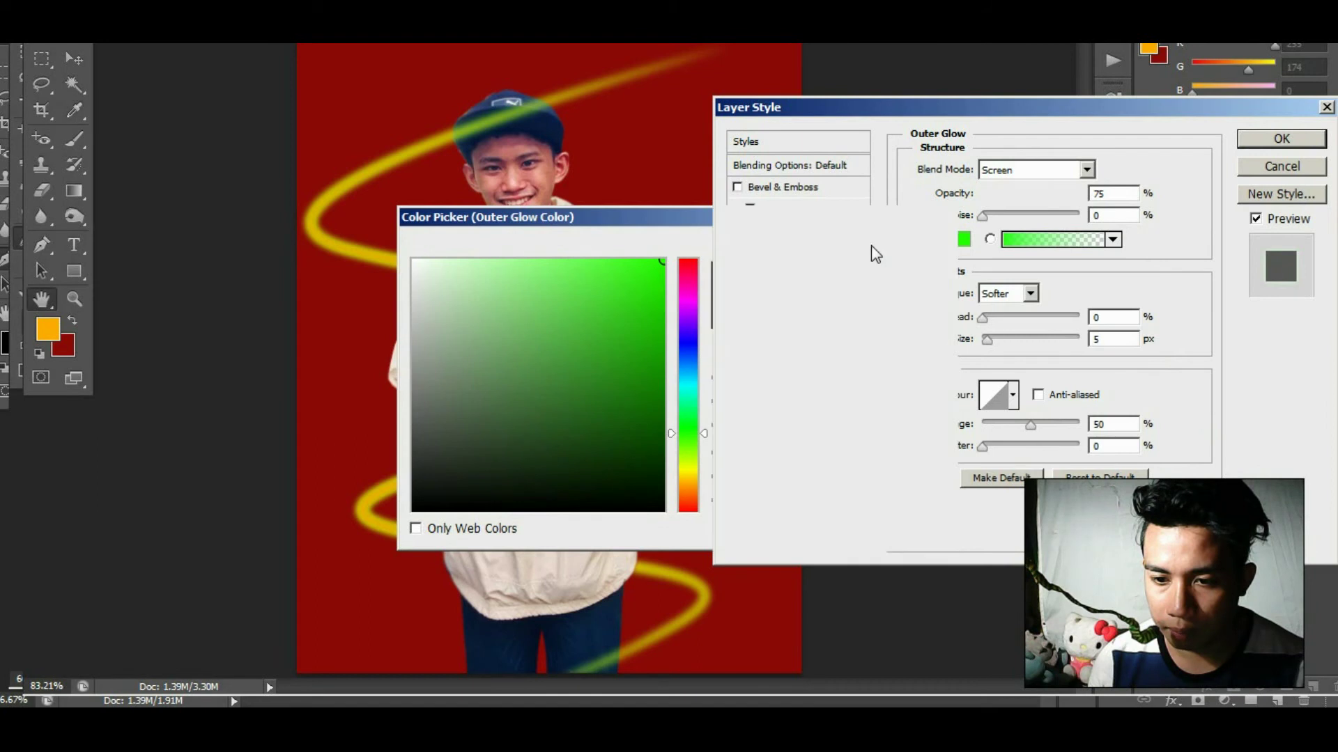
click(876, 249)
Set the glow to Normal blending, 5% spread, 100% opacity and red, and apply it.
click(1003, 171)
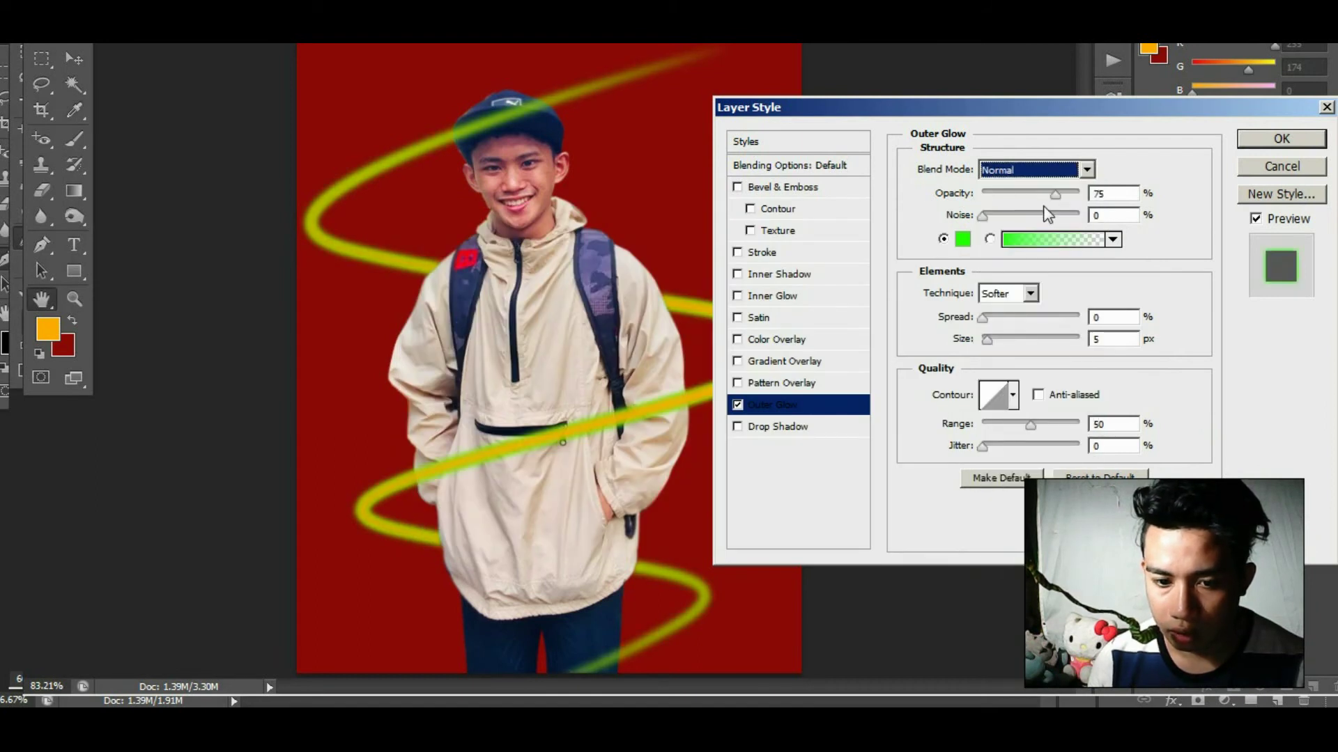
drag(996, 319, 989, 340)
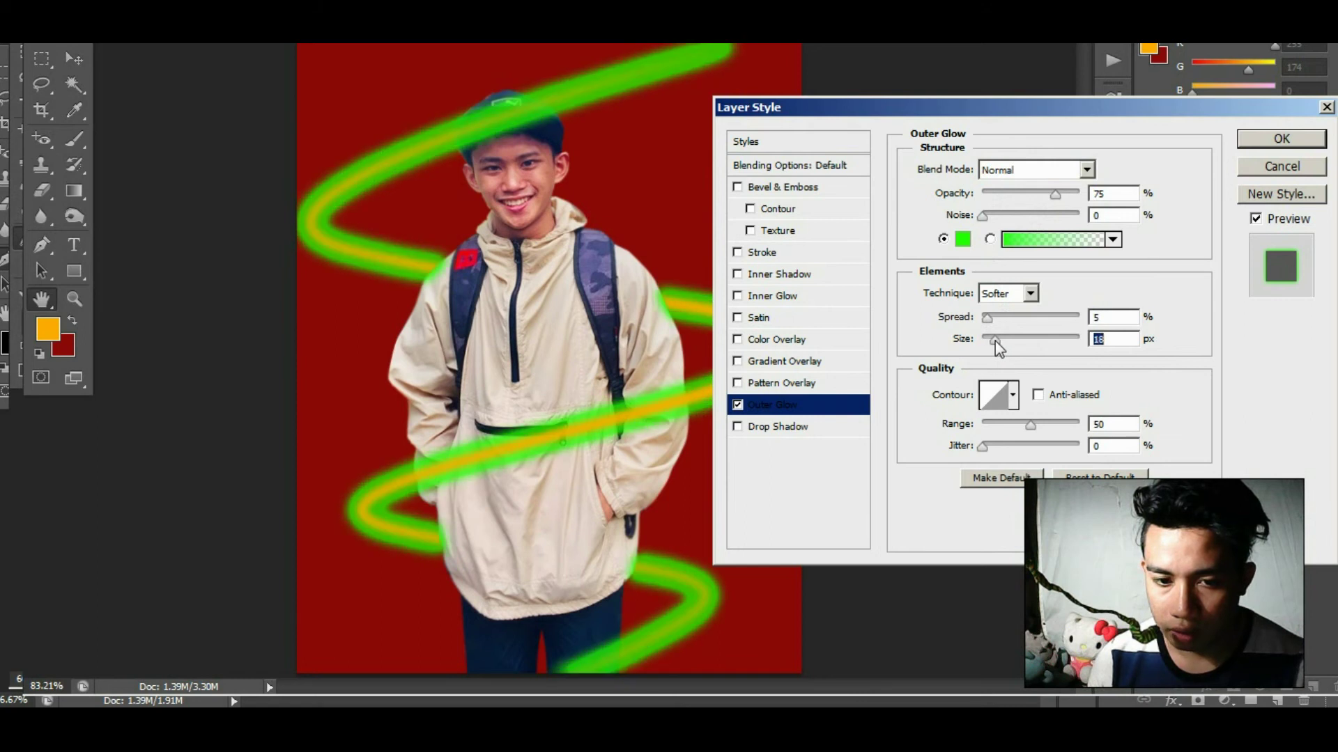
drag(1064, 195, 1087, 197)
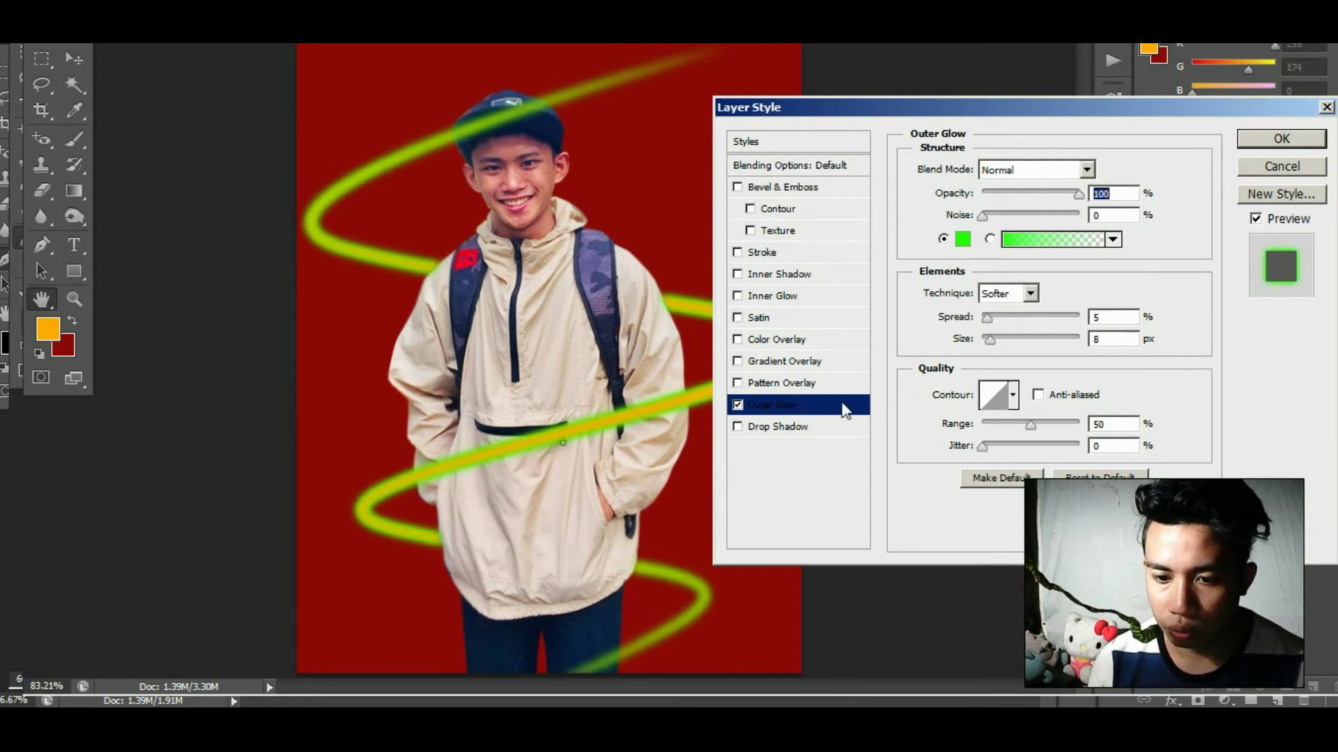
click(962, 239)
click(690, 255)
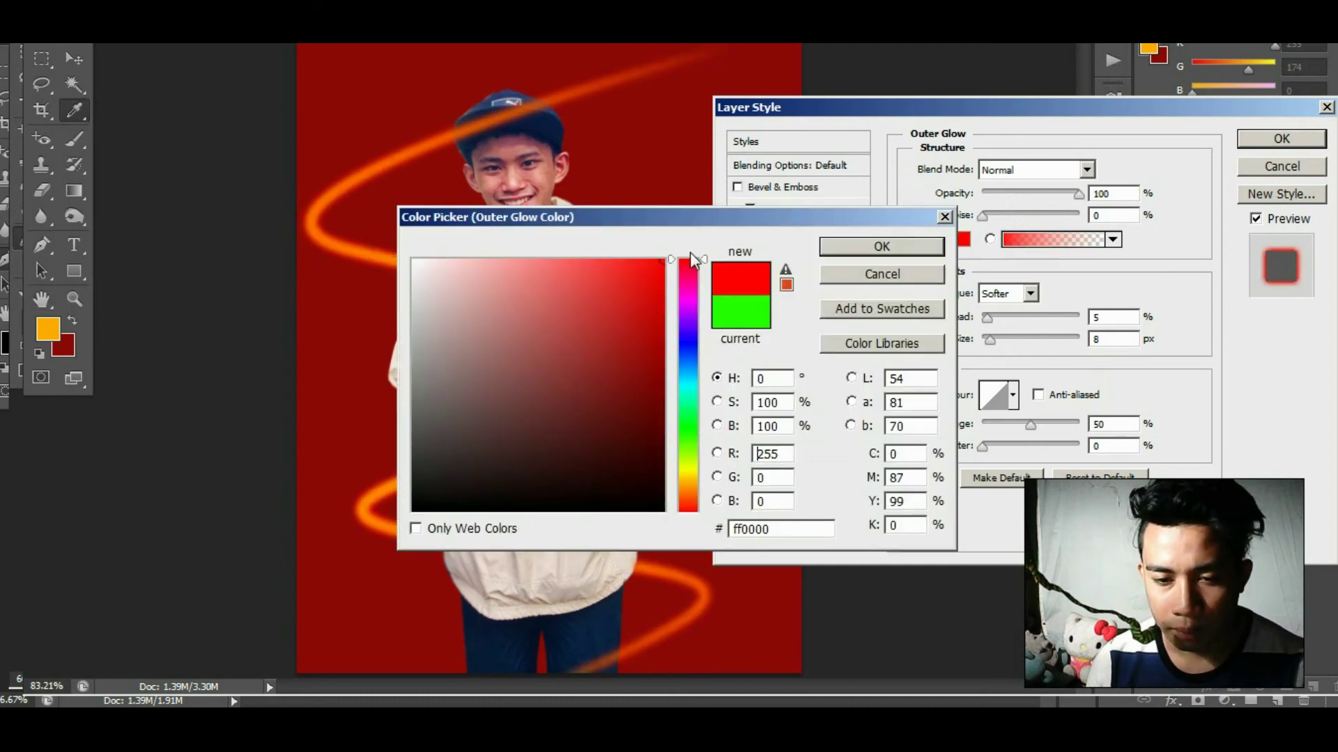
drag(701, 223, 974, 233)
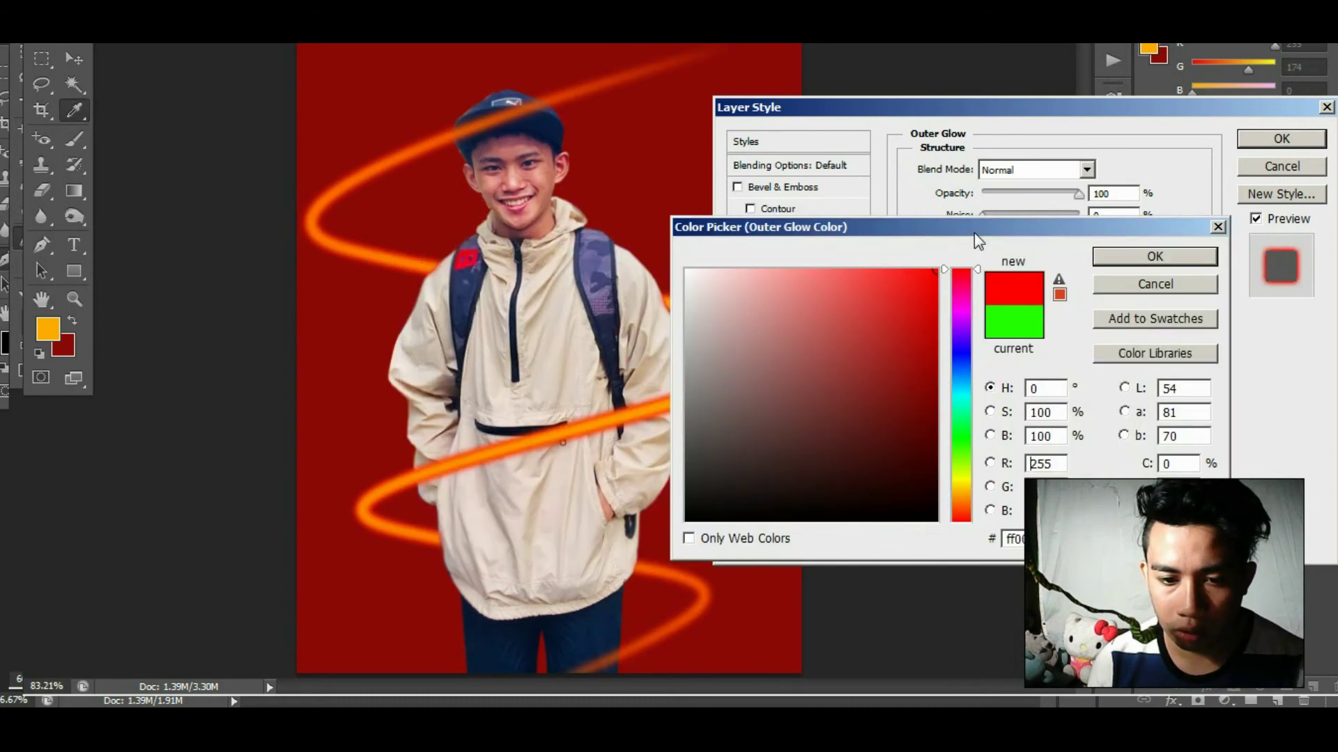
drag(884, 237, 728, 234)
click(989, 258)
click(1281, 139)
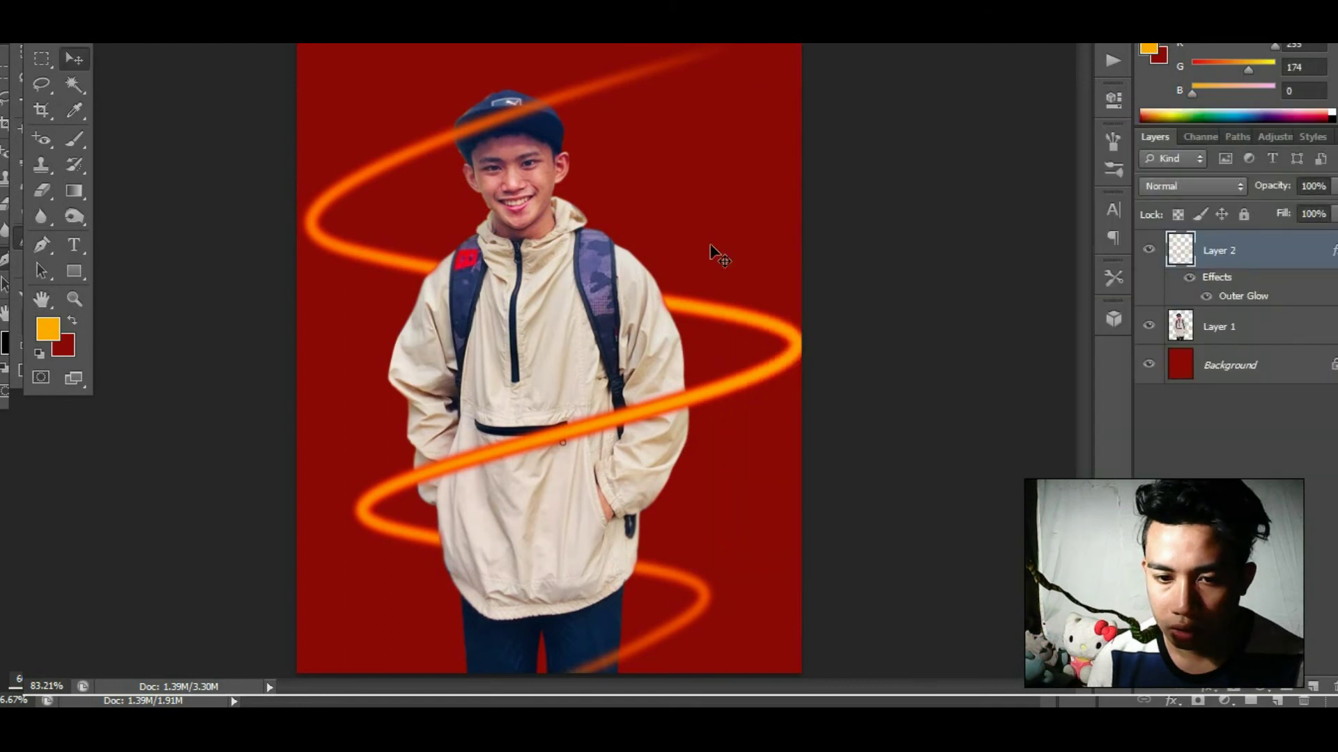
click(1233, 366)
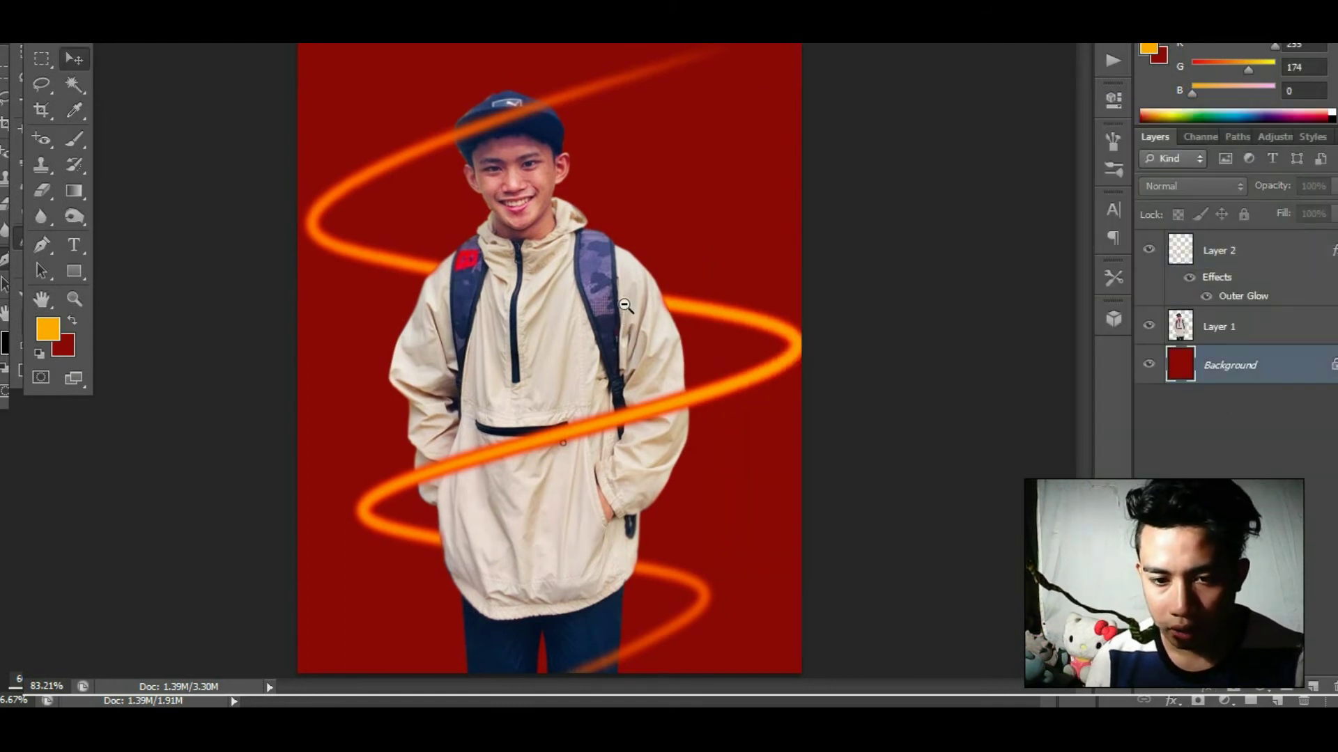
Boost Layer 1's saturation by +27 with Hue/Saturation.
alt+click(625, 305)
key(alt+bracketright)
key(i)
key(ctrl+u)
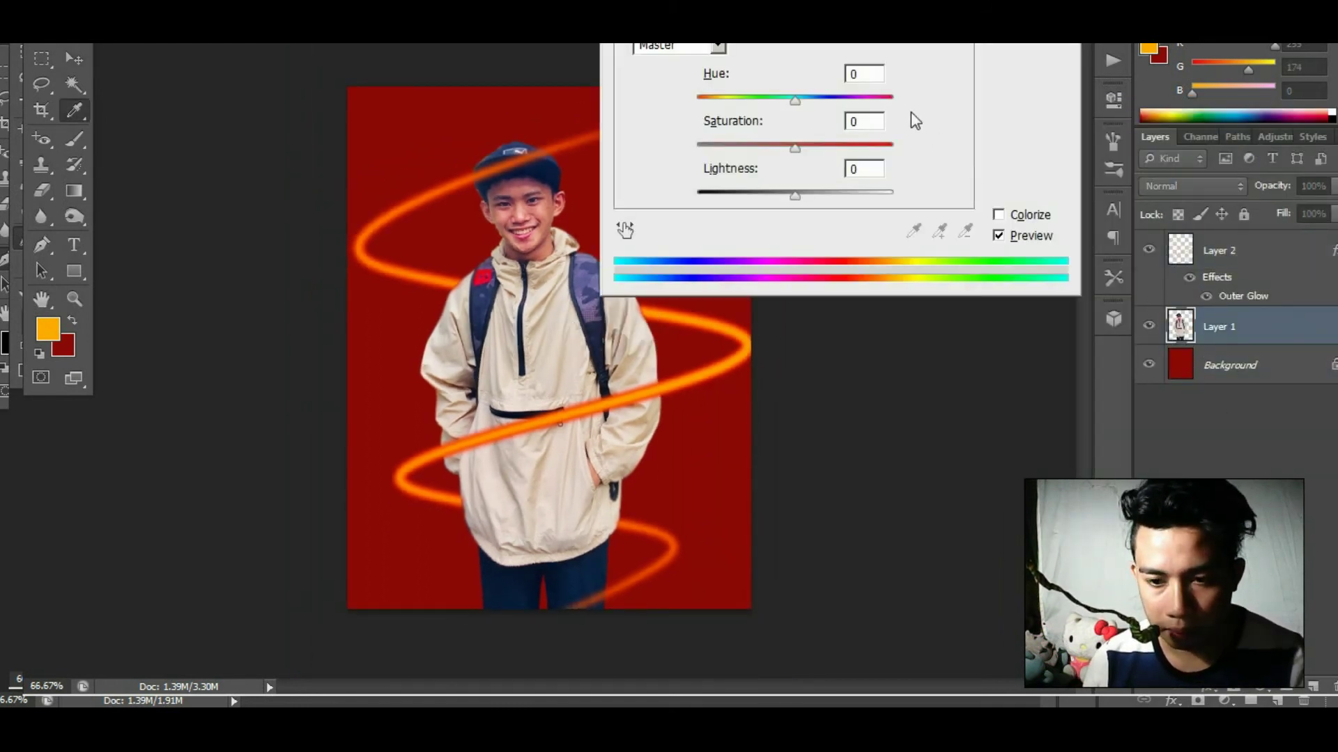
drag(795, 148, 821, 149)
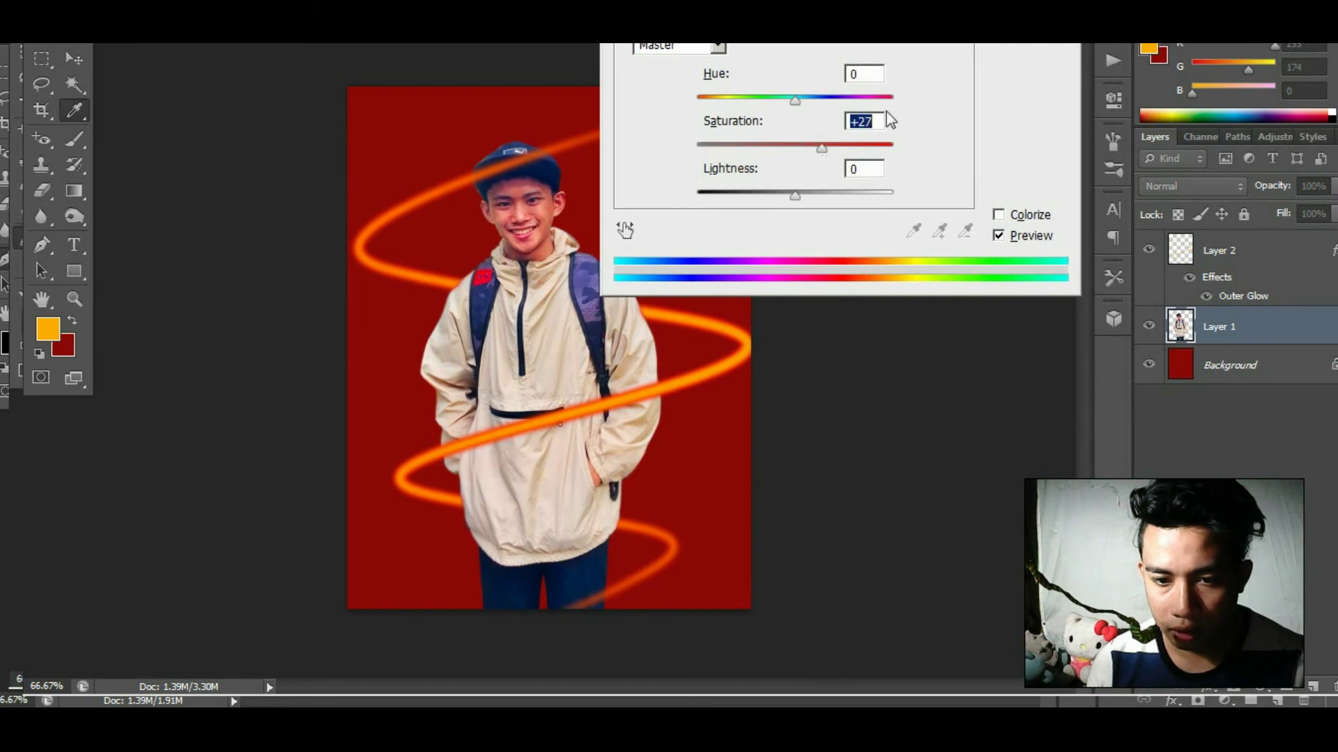
key(Return)
key(v)
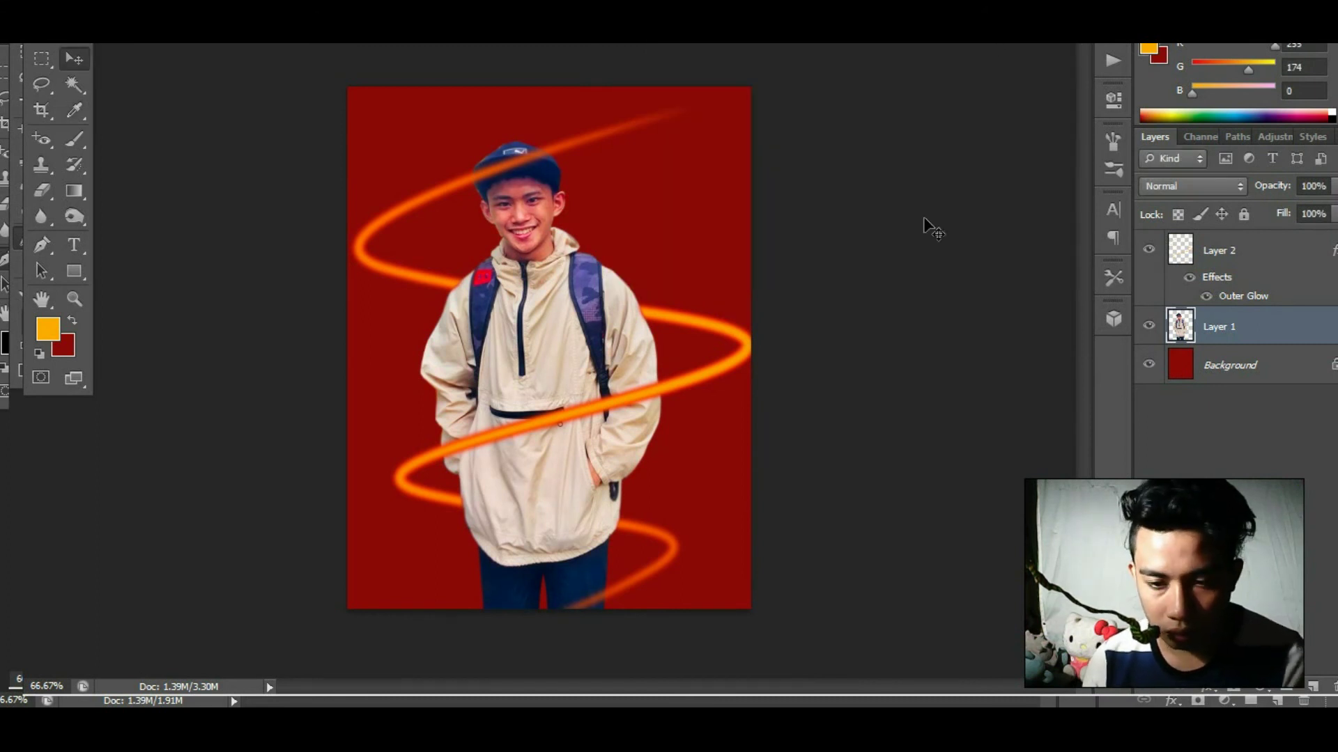
Apply Levels to the person with midtones 1.26 and black input 43.
key(ctrl+l)
drag(558, 44, 1052, 237)
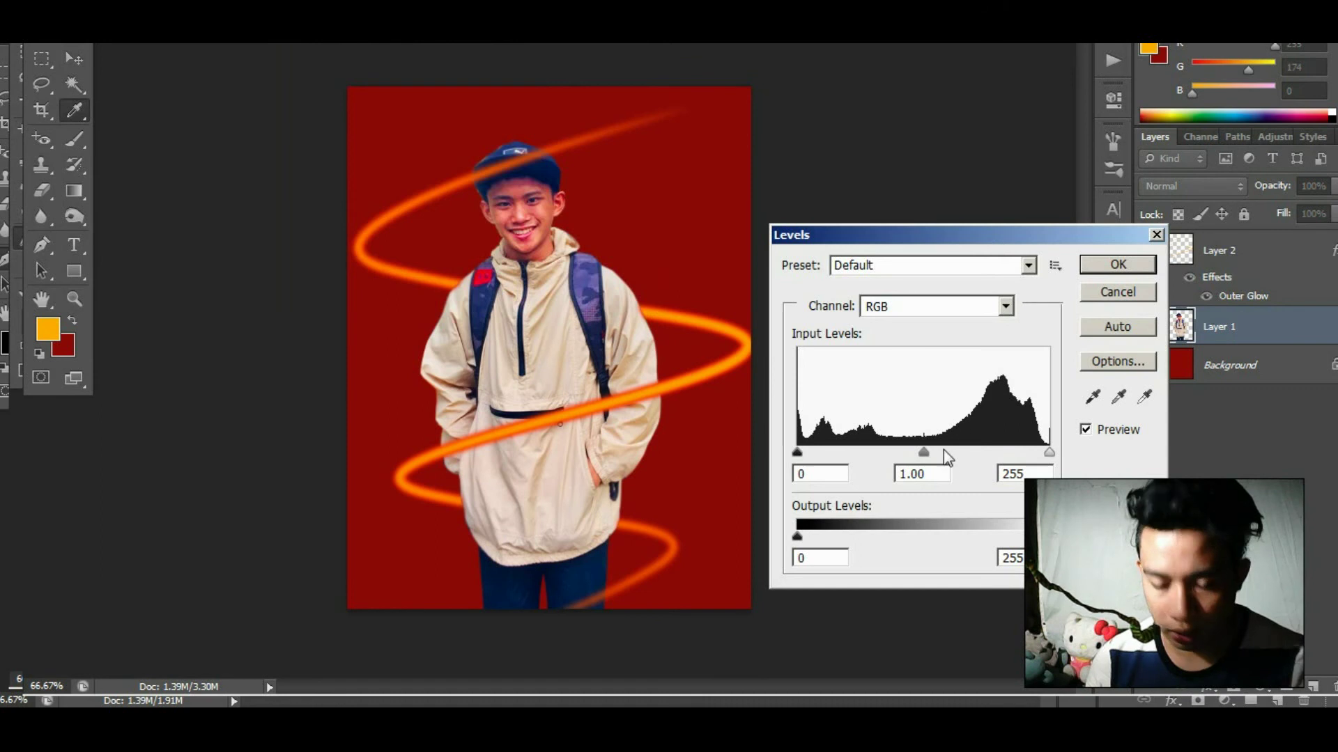
drag(924, 453, 904, 454)
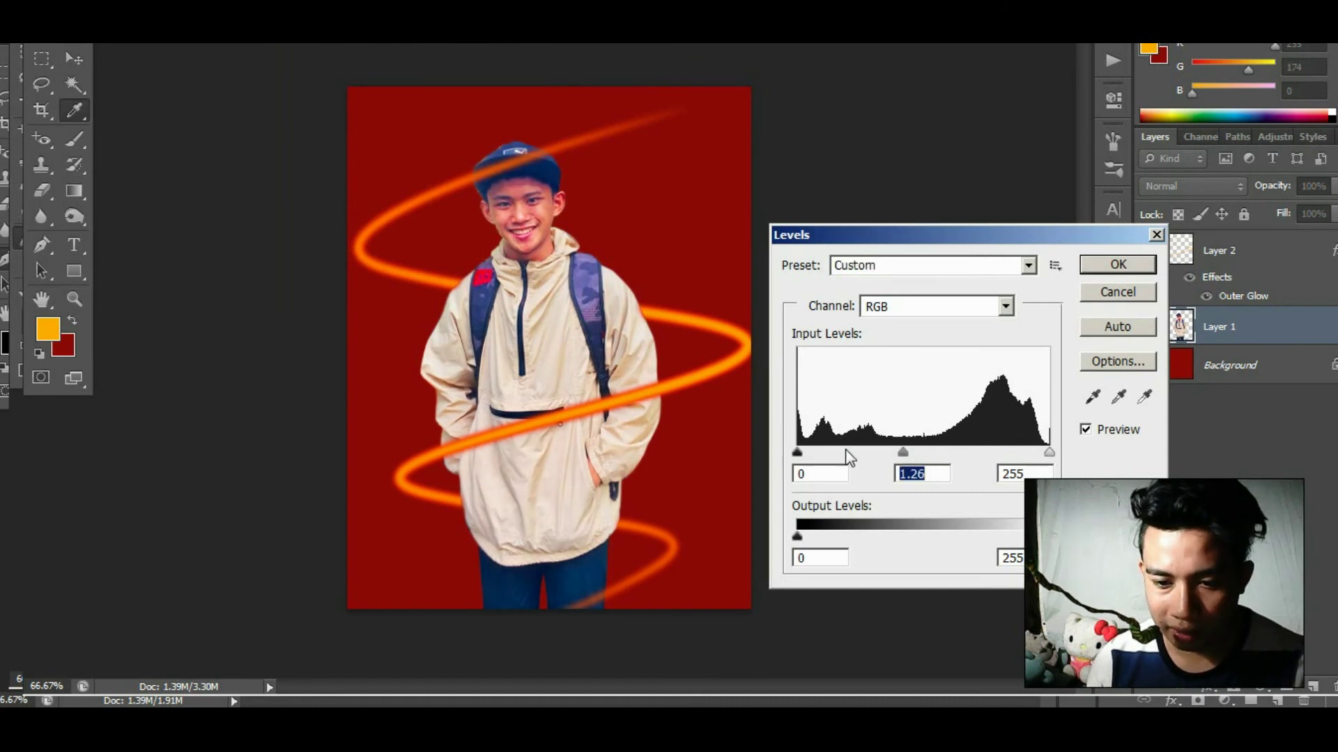
drag(800, 457, 849, 470)
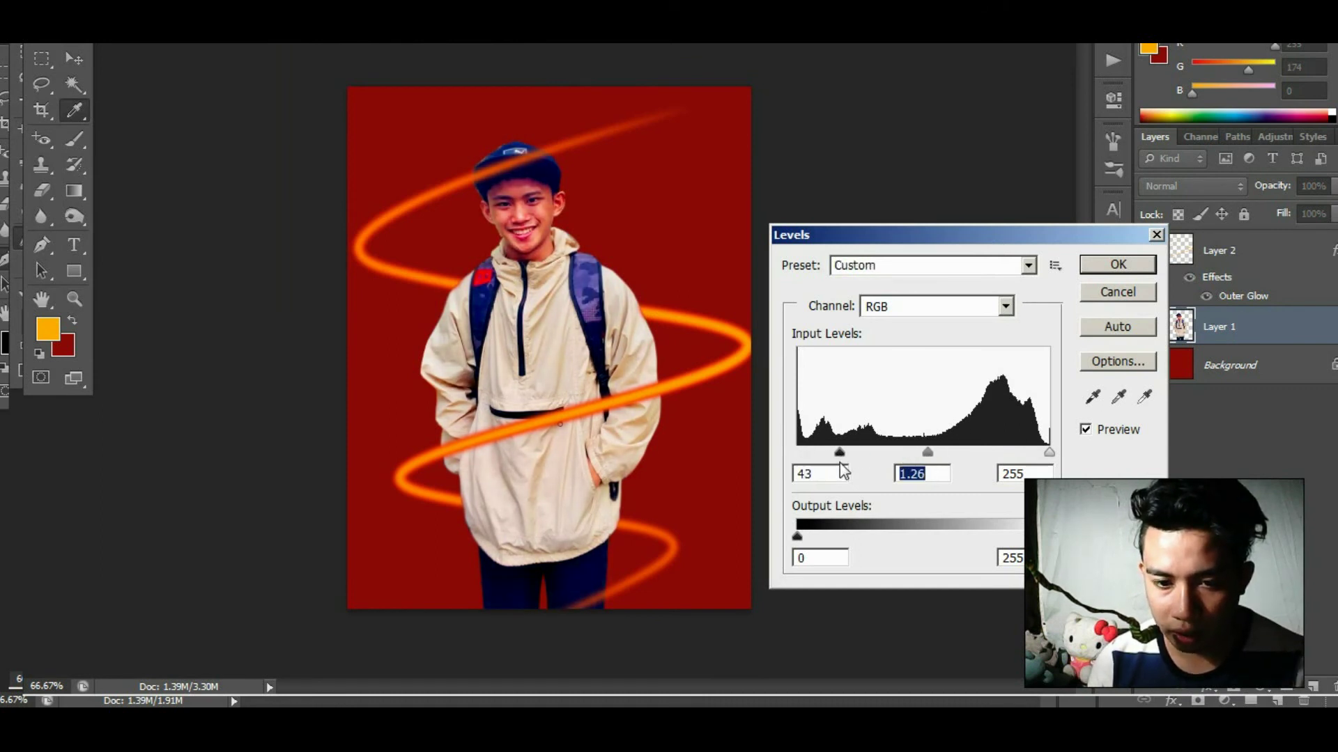
click(1118, 264)
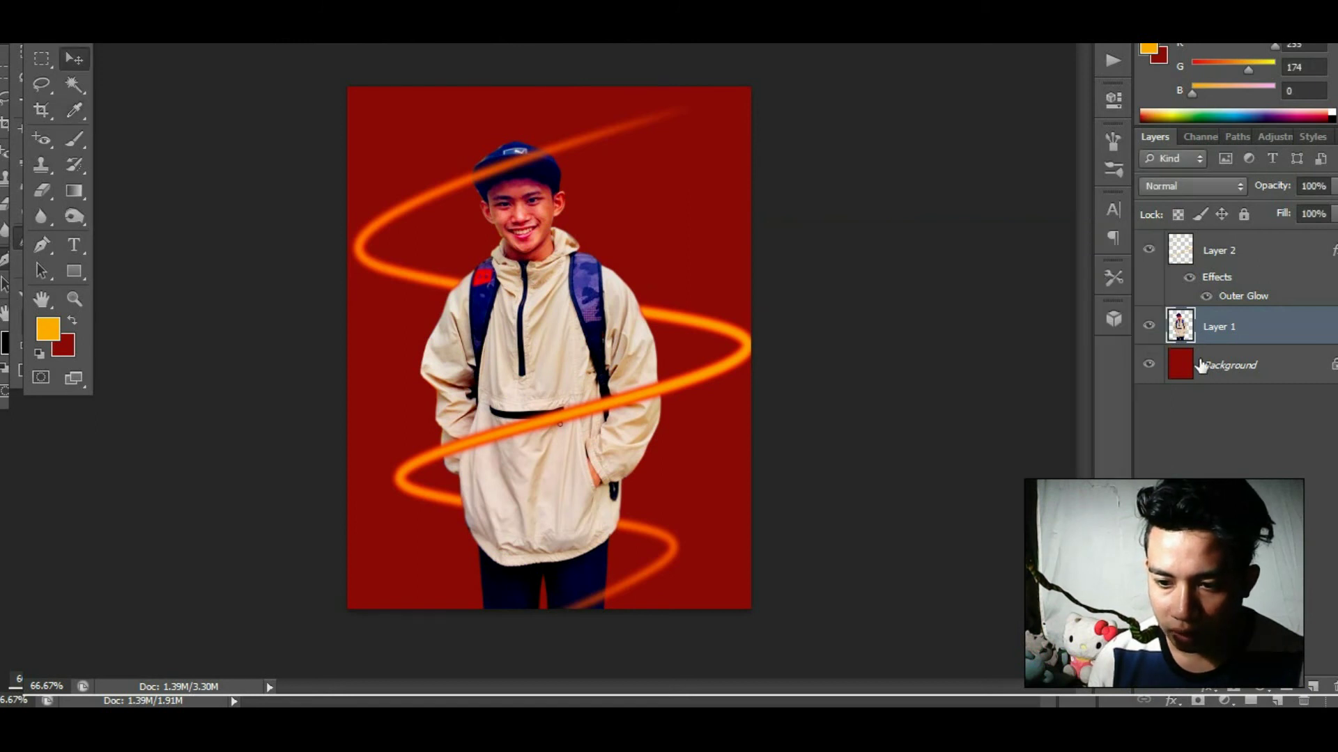
key(alt+bracketleft)
Fill a wide rectangular strip with lime green on a new layer.
click(41, 58)
drag(276, 377, 896, 491)
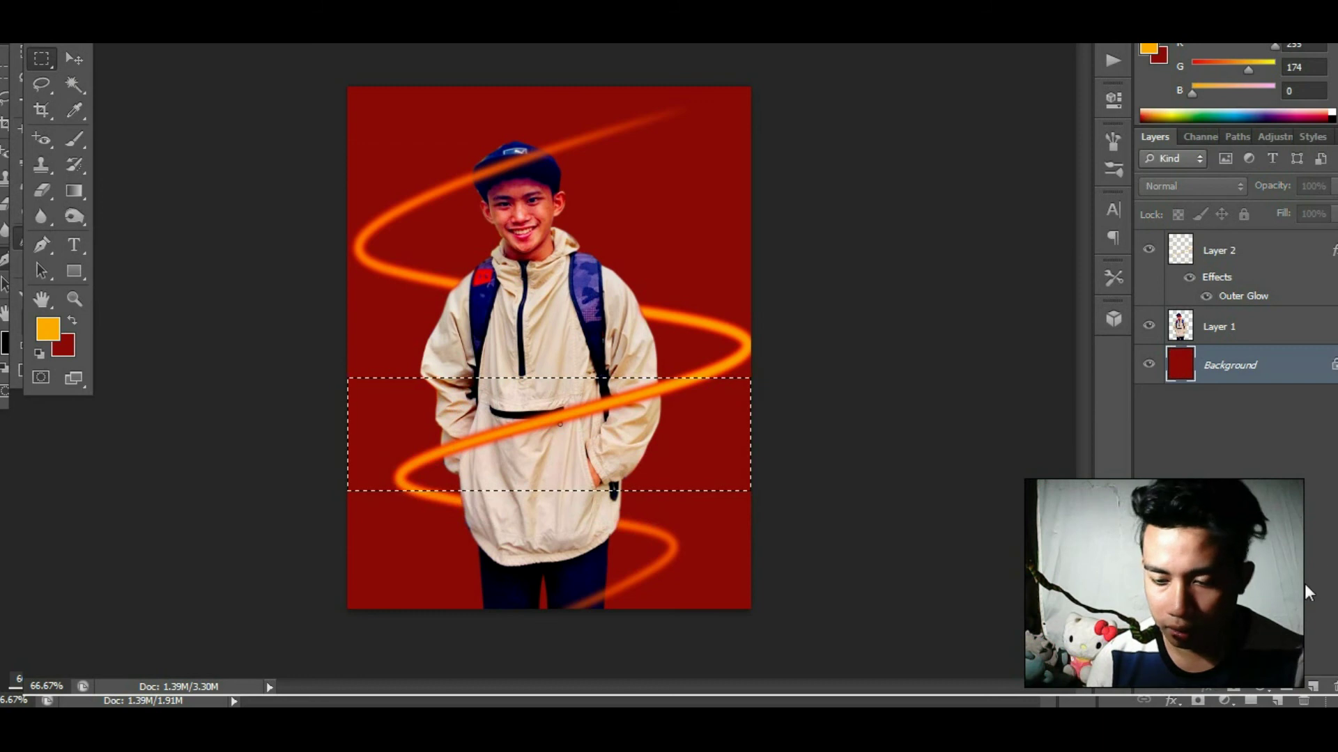
click(1313, 686)
key(x)
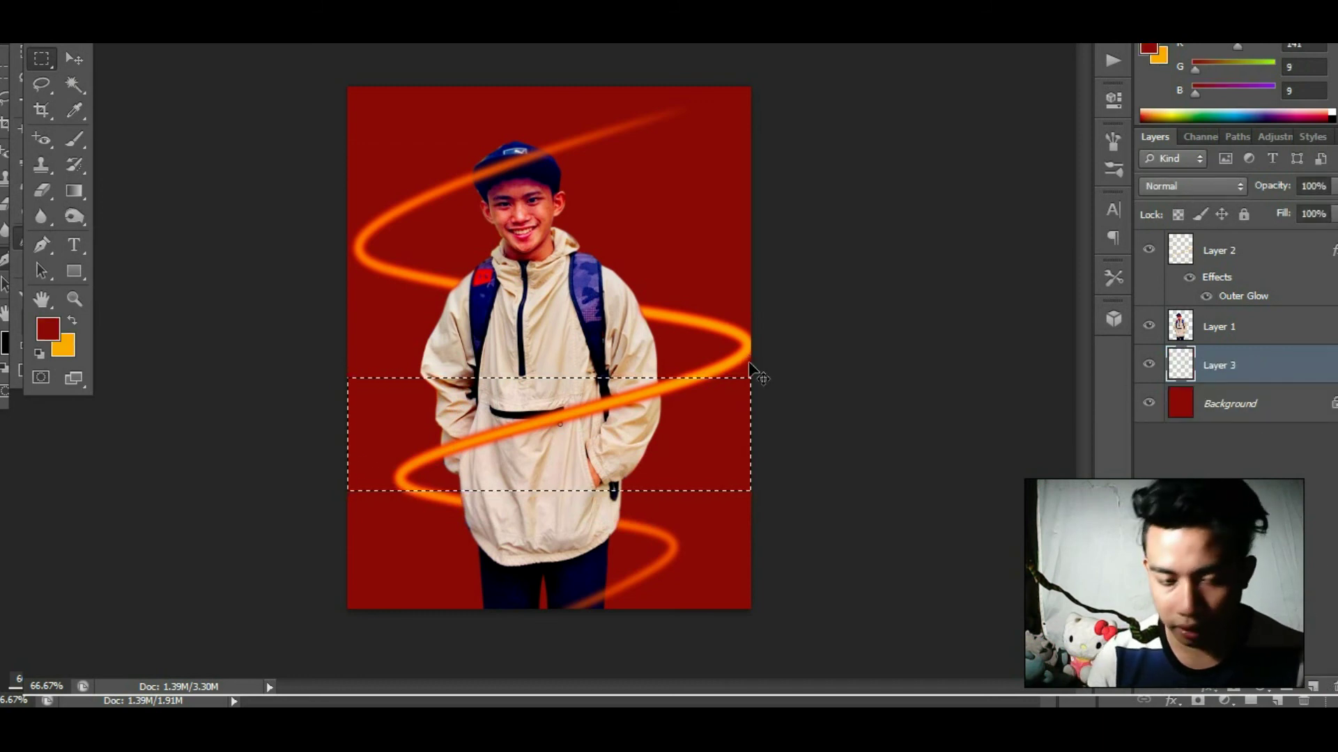
click(68, 351)
drag(789, 400, 801, 454)
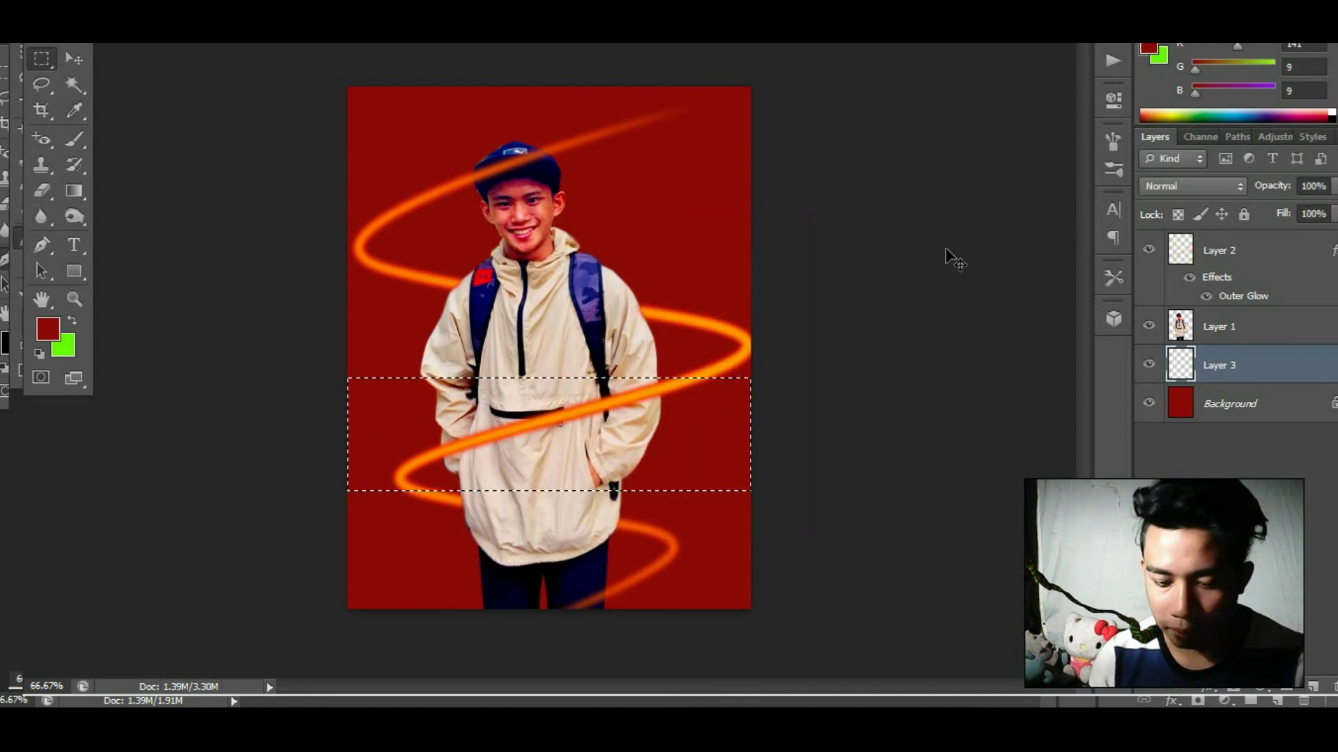
key(ctrl+BackSpace)
key(ctrl+d)
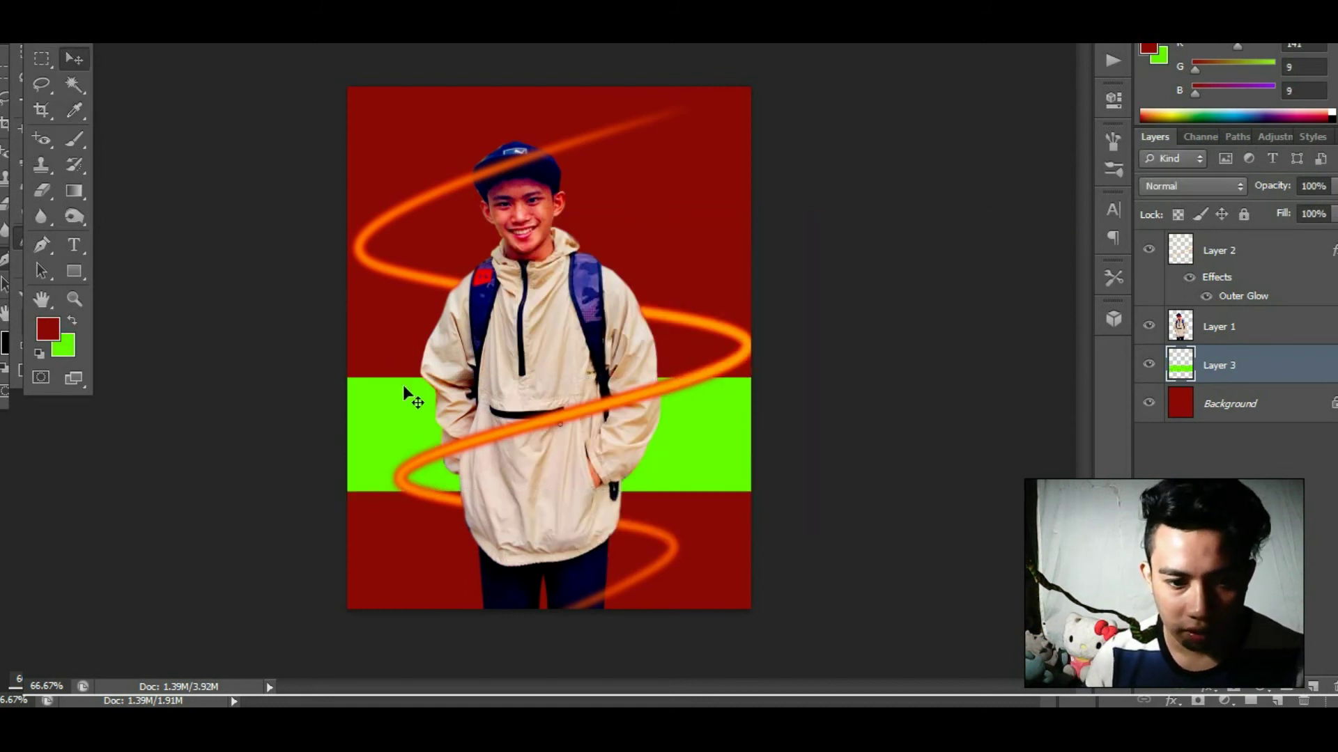
Rotate the green strip into a diagonal band and resize it lower on the canvas.
key(ctrl+t)
mouse_move(751, 377)
mouse_down()
mouse_move(661, 346)
mouse_move(932, 260)
mouse_up()
key(Return)
key(ctrl+t)
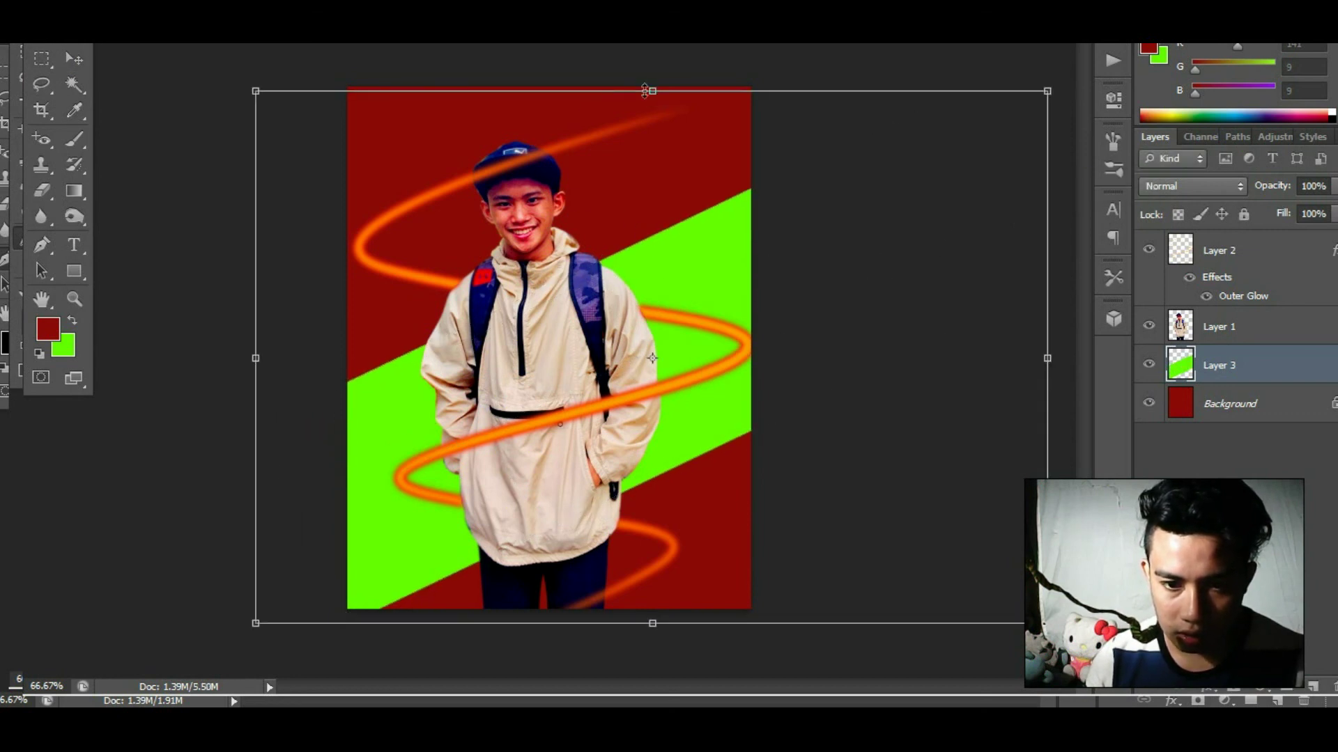
drag(645, 90, 652, 342)
key(Return)
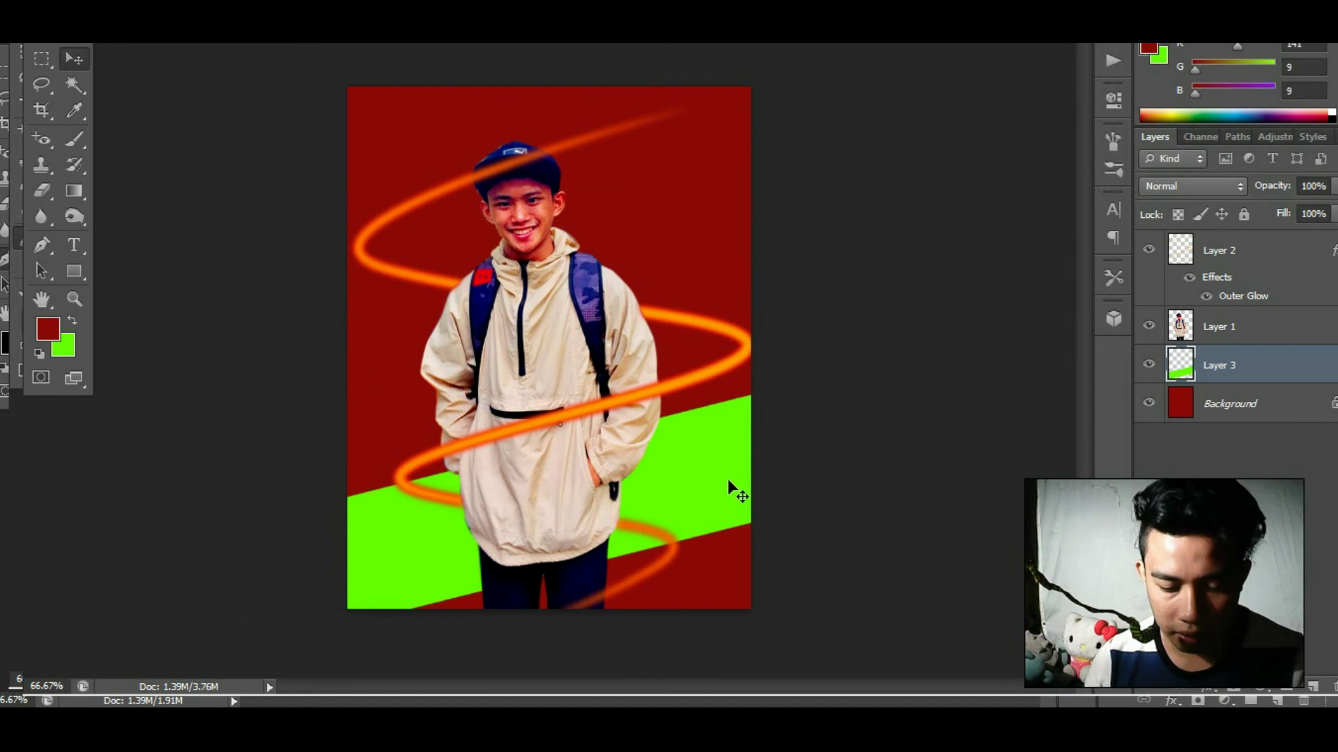
Duplicate the band and rotate the copy to the opposite diagonal angle.
drag(727, 479, 921, 132)
key(ctrl+t)
drag(976, 323, 962, 464)
drag(619, 357, 633, 317)
key(Return)
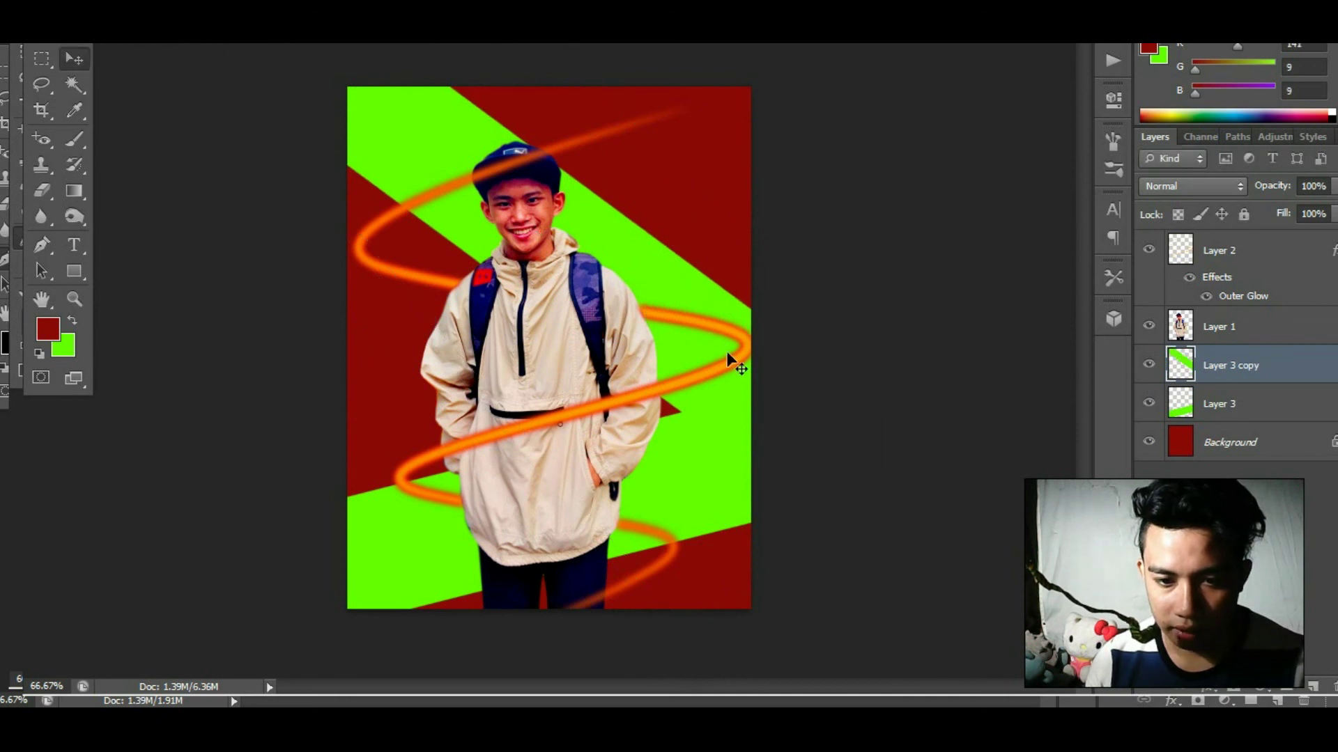
Give Layer 1's person a yellow Outer Glow of size 21 px.
right_click(584, 310)
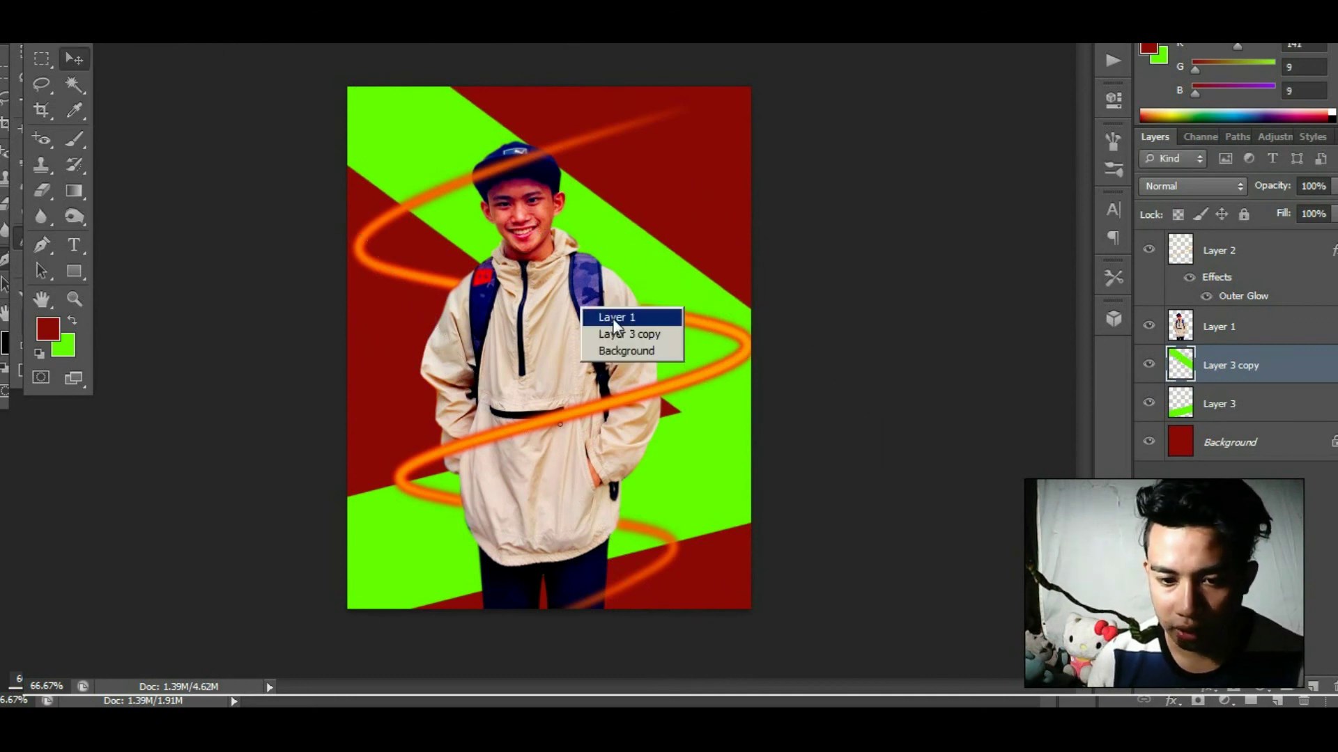
click(614, 319)
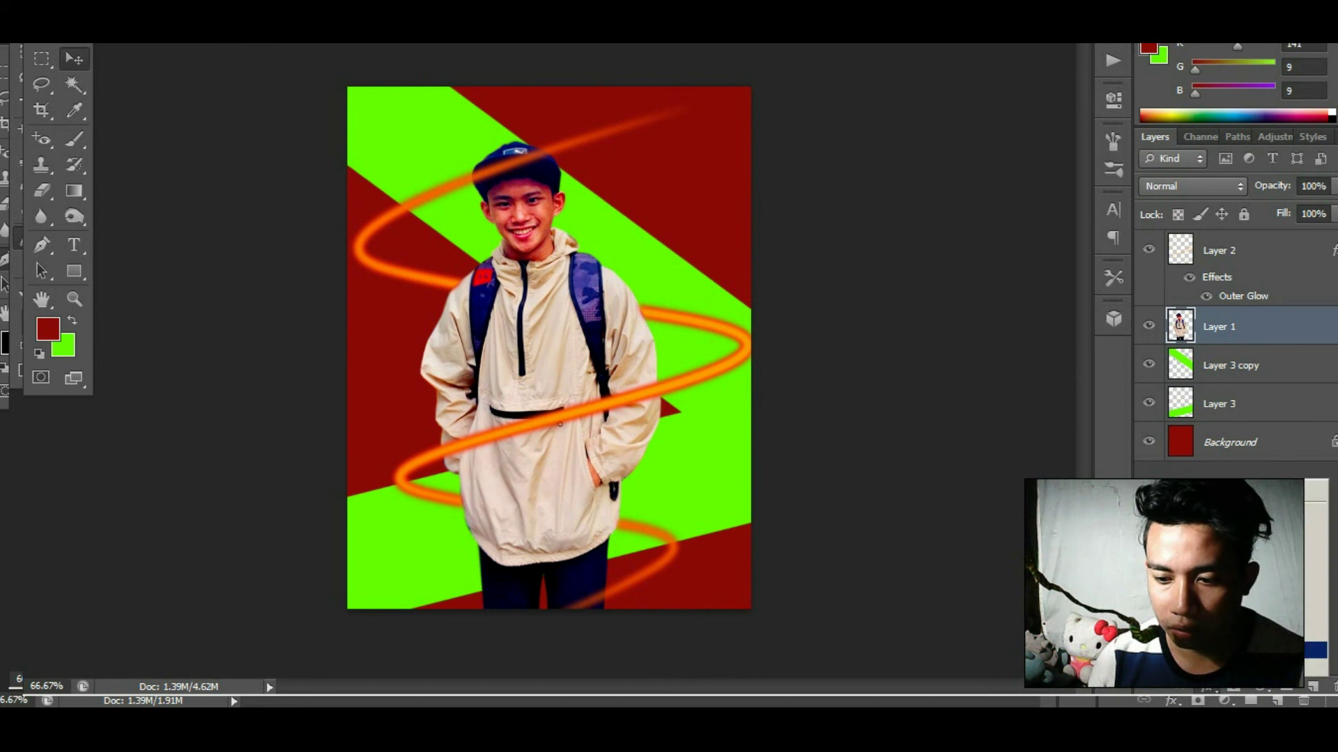
click(1171, 700)
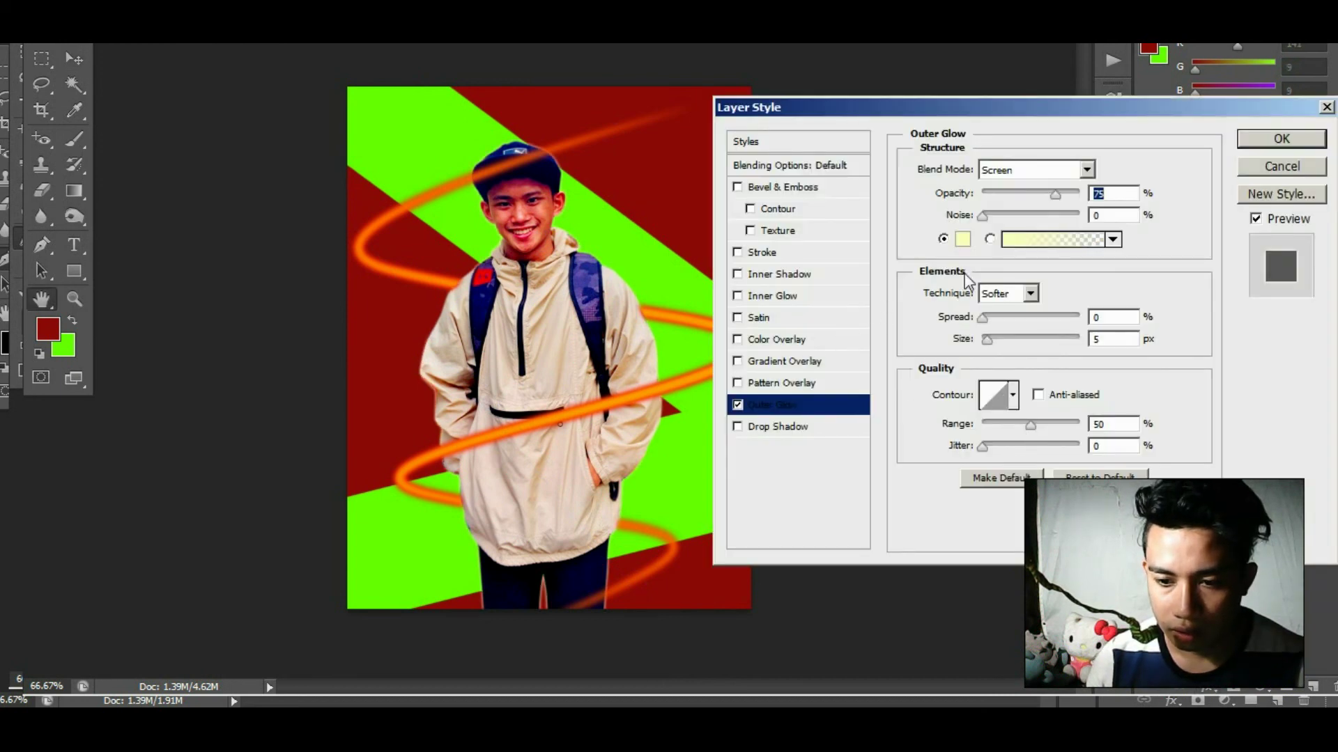
drag(985, 339, 996, 341)
click(962, 239)
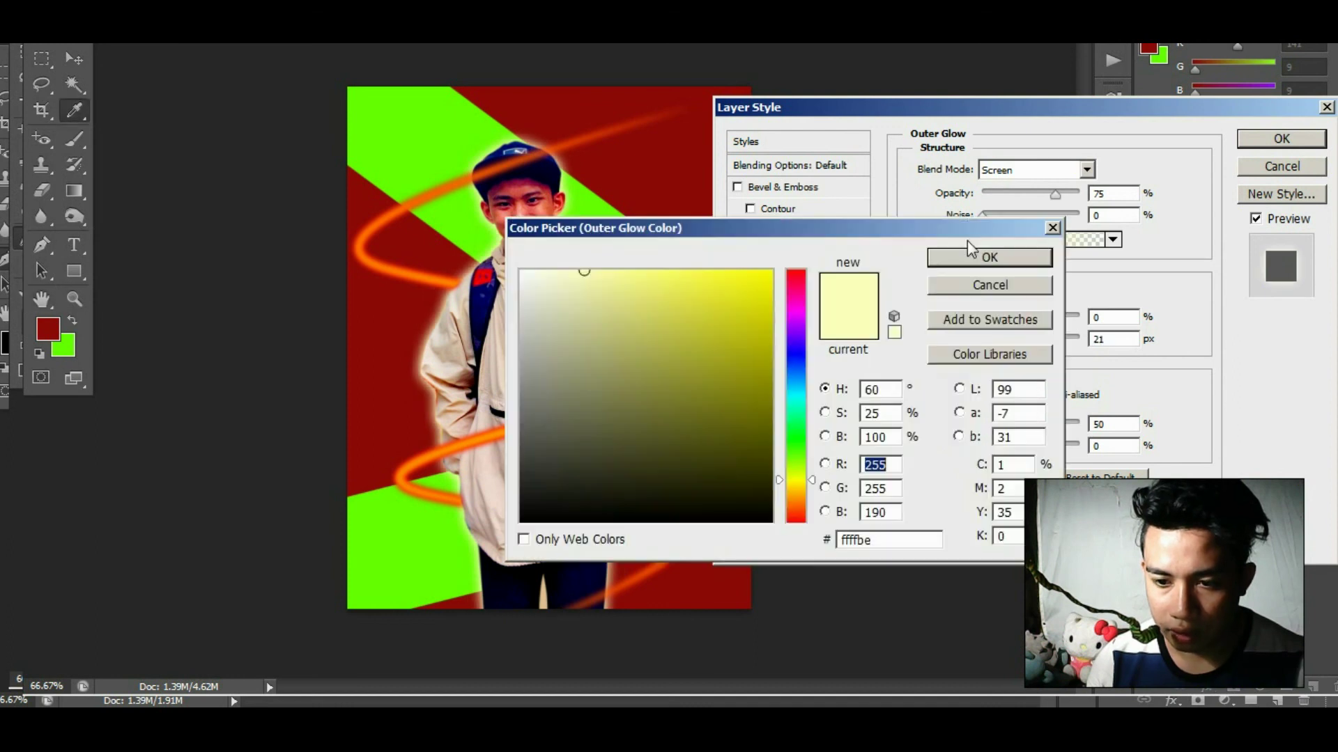
click(770, 271)
click(988, 258)
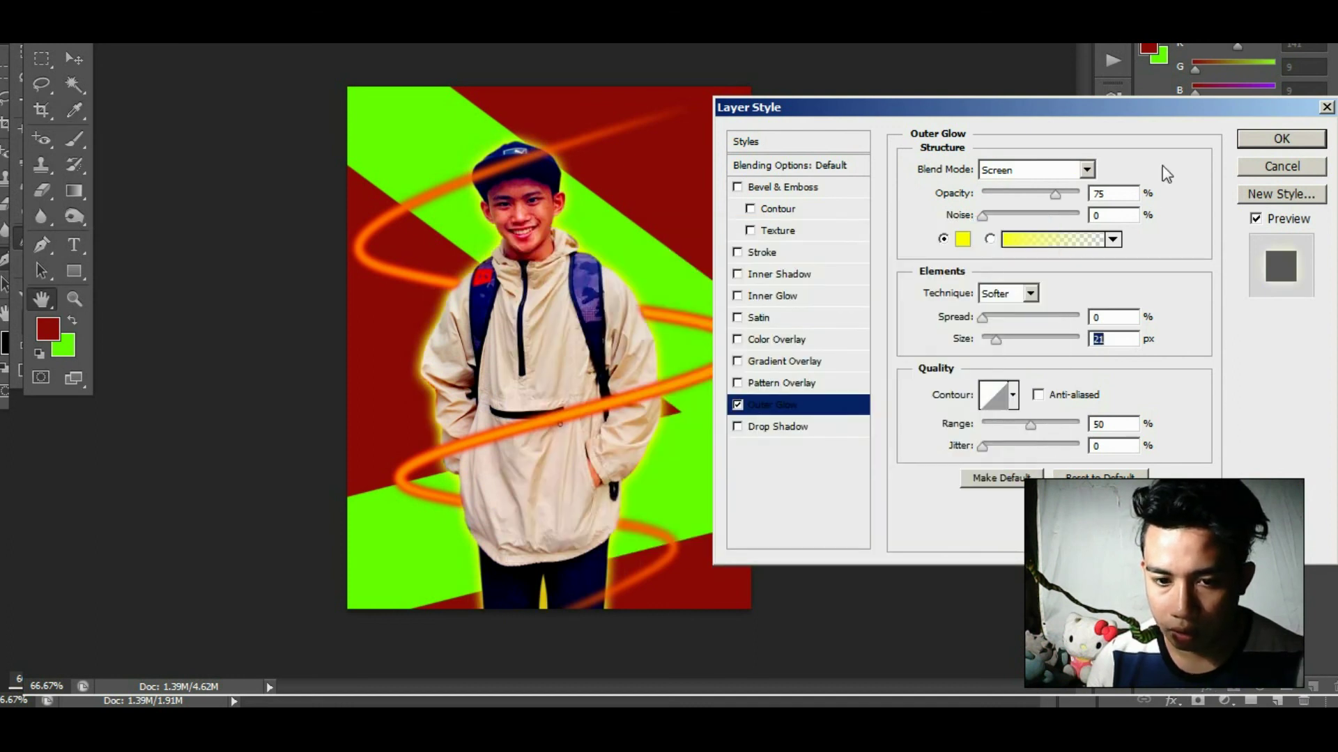
Add a Drop Shadow at distance 18 px and apply the layer style.
click(771, 425)
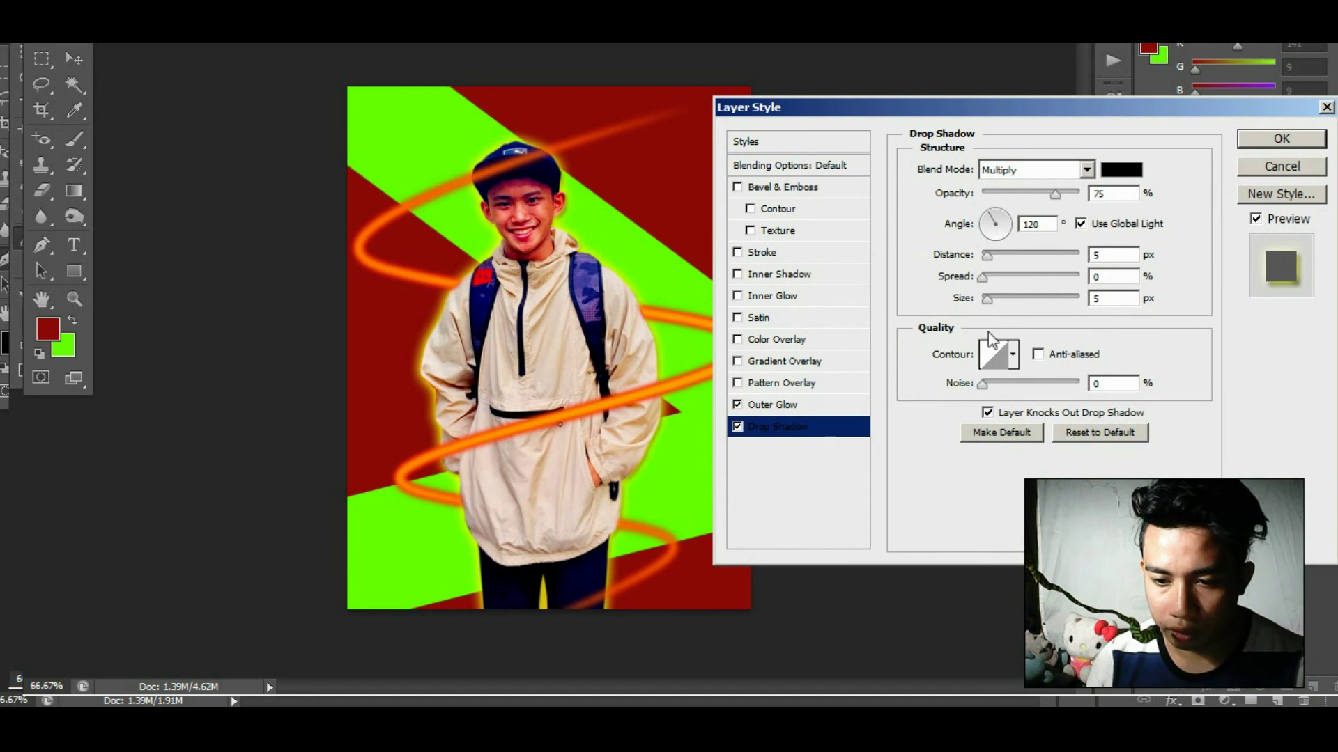
drag(993, 263, 1008, 268)
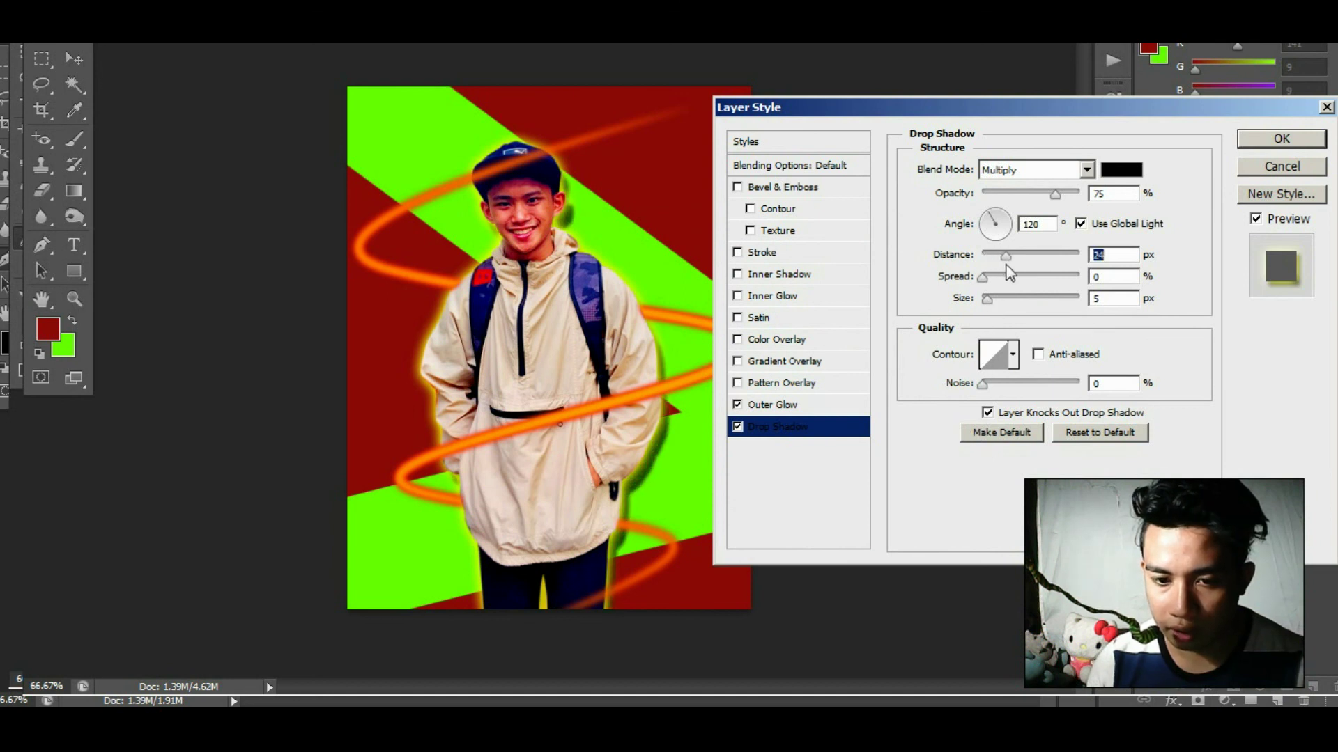
click(1259, 143)
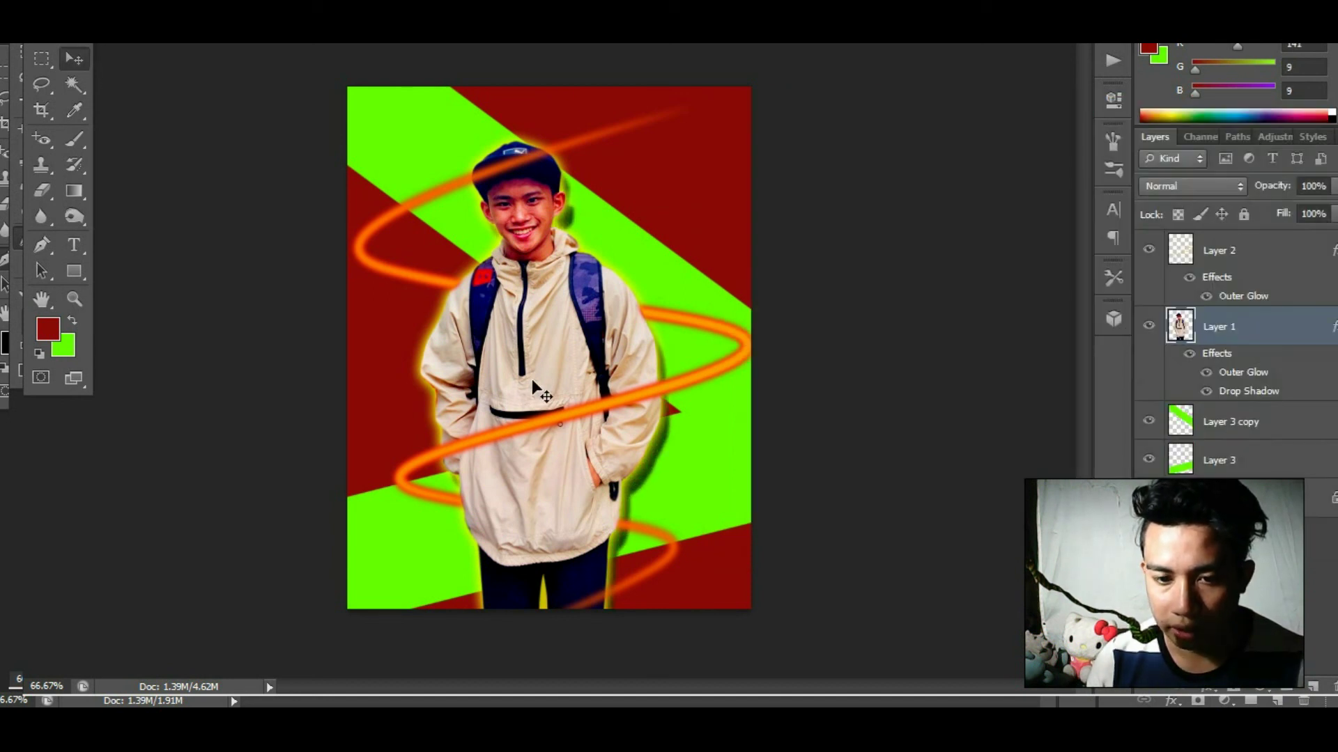